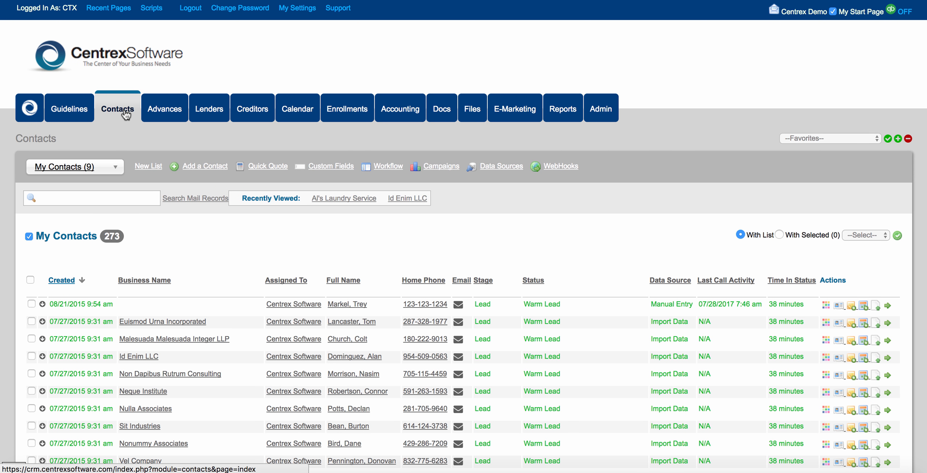
# Open the Data Sources page for contacts
pyautogui.click(125, 112)
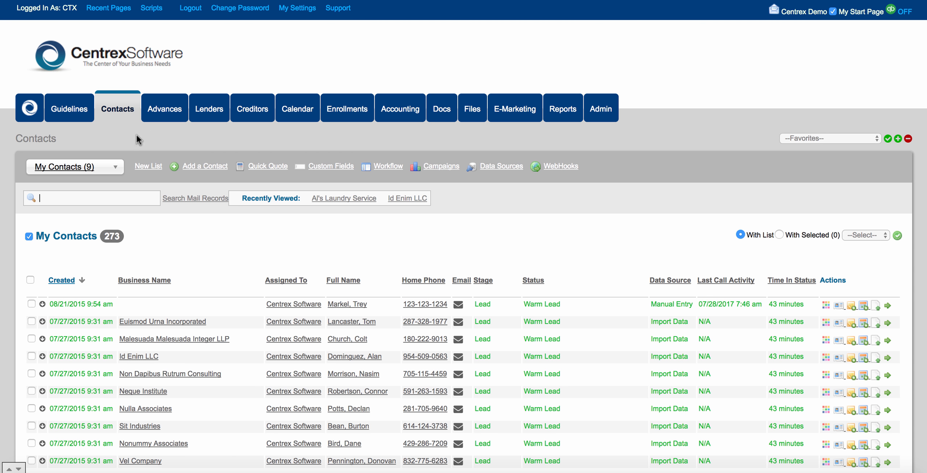
pyautogui.click(496, 169)
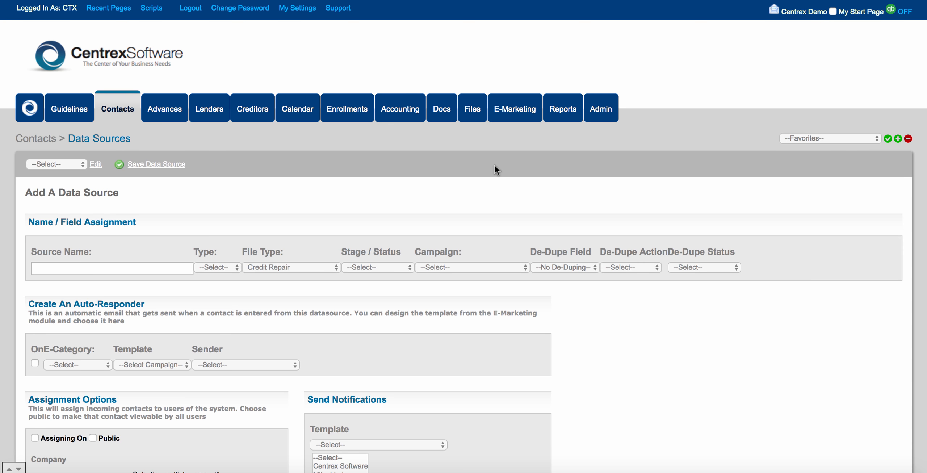
# Name the new data source Centrex Website, with type Web Form and file type Business Loans
pyautogui.scroll(-3, 248, 212)
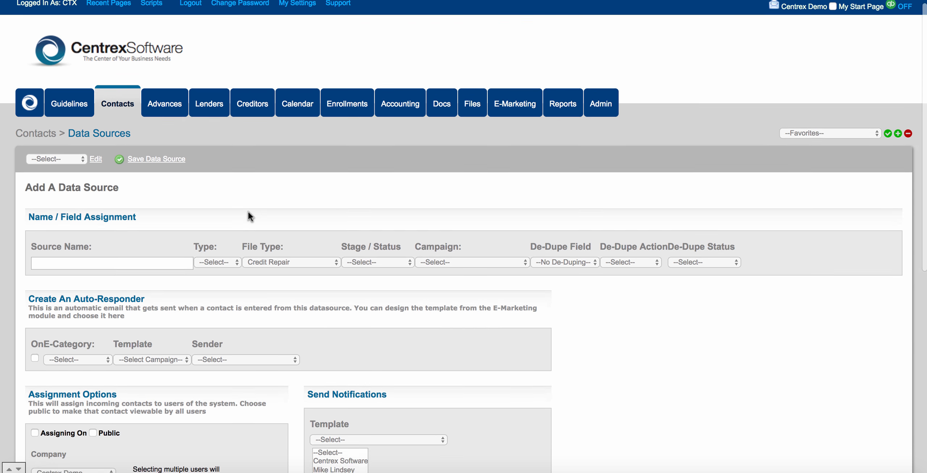
pyautogui.scroll(-2, 248, 216)
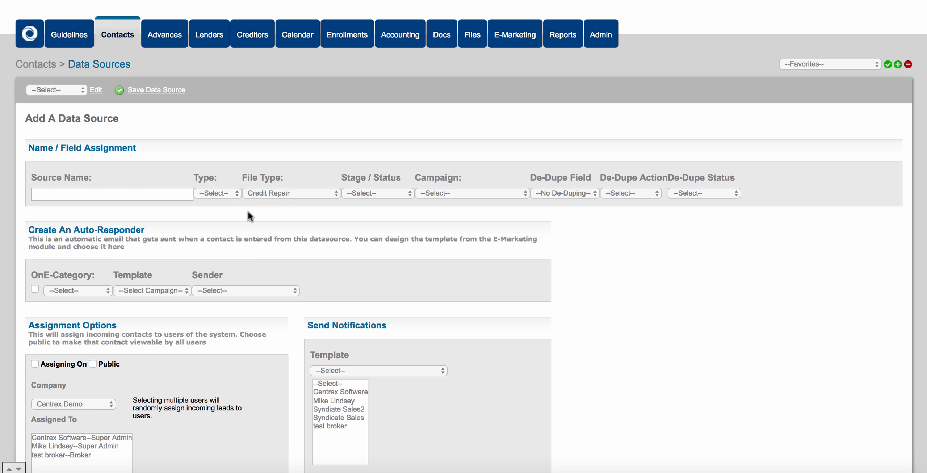
pyautogui.click(164, 192)
pyautogui.write('Centrex')
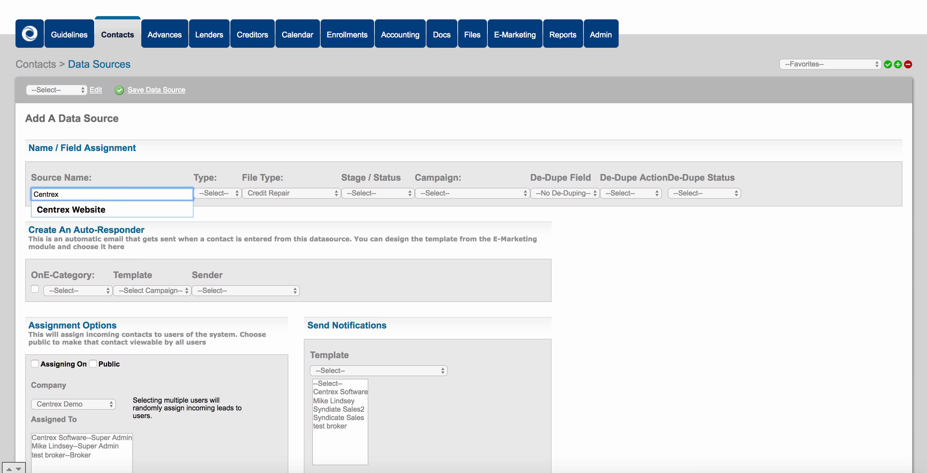
pyautogui.click(166, 204)
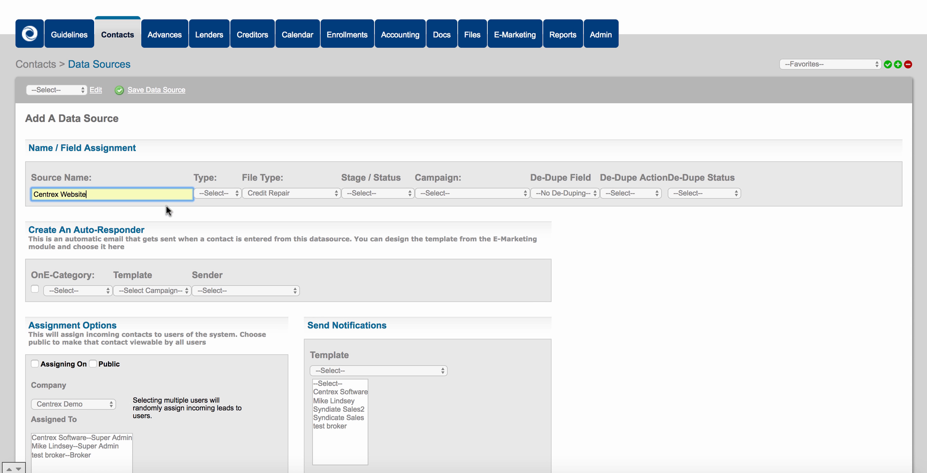
pyautogui.click(217, 192)
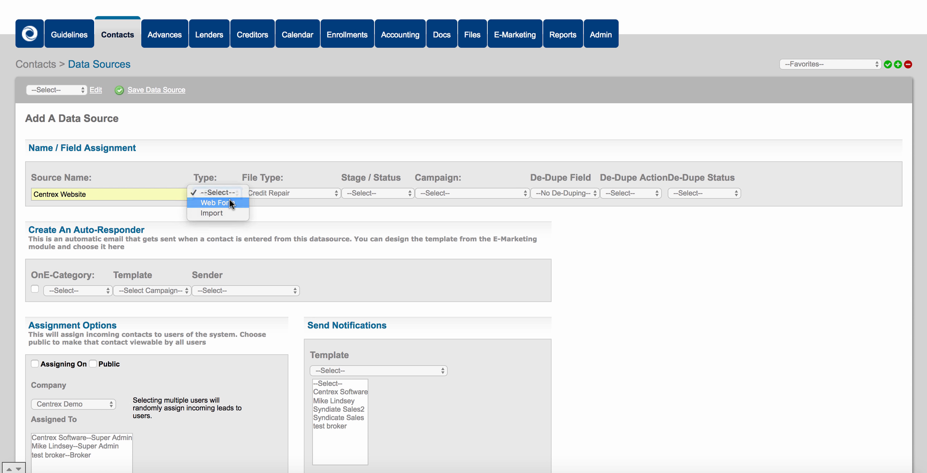
pyautogui.click(229, 199)
pyautogui.click(277, 192)
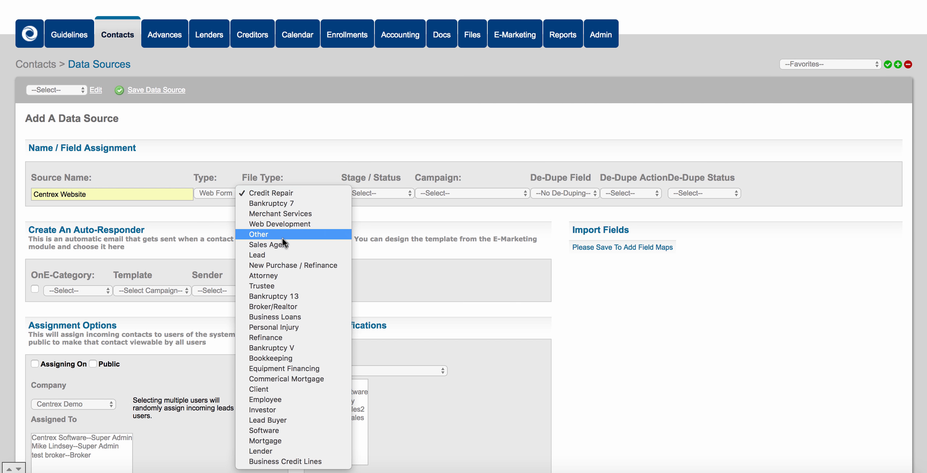
pyautogui.click(289, 318)
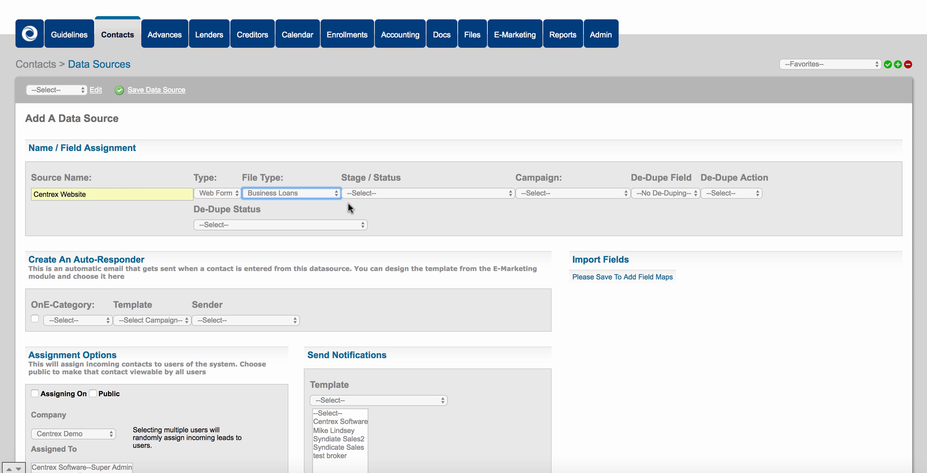
# Set the data source's stage and status to Lead : Warm Lead and save the data source
pyautogui.moveTo(342, 177); pyautogui.dragTo(398, 175)
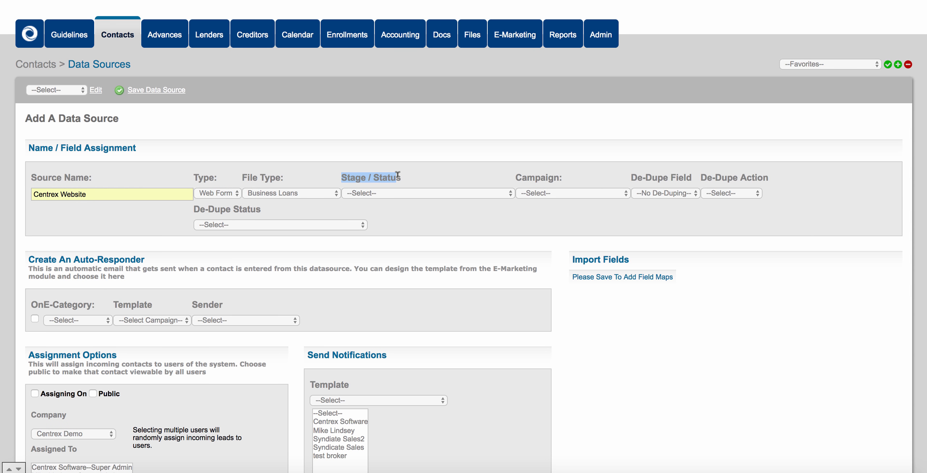
pyautogui.click(408, 193)
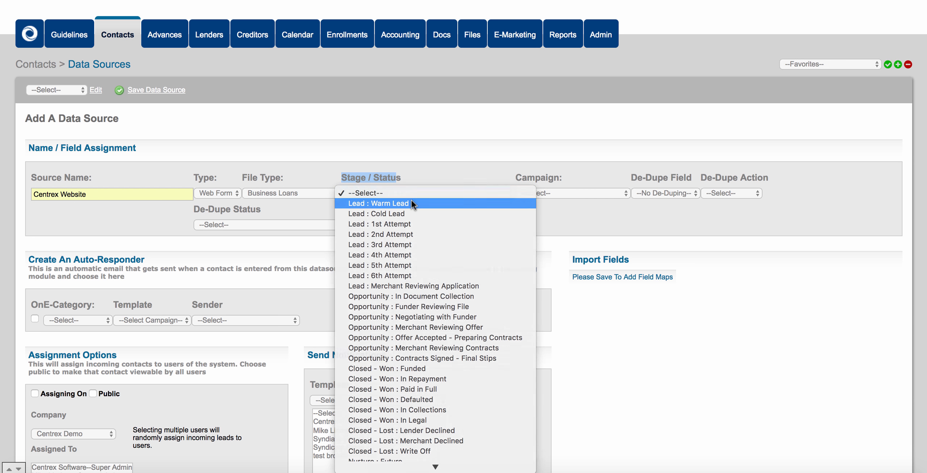
pyautogui.click(413, 204)
pyautogui.click(414, 203)
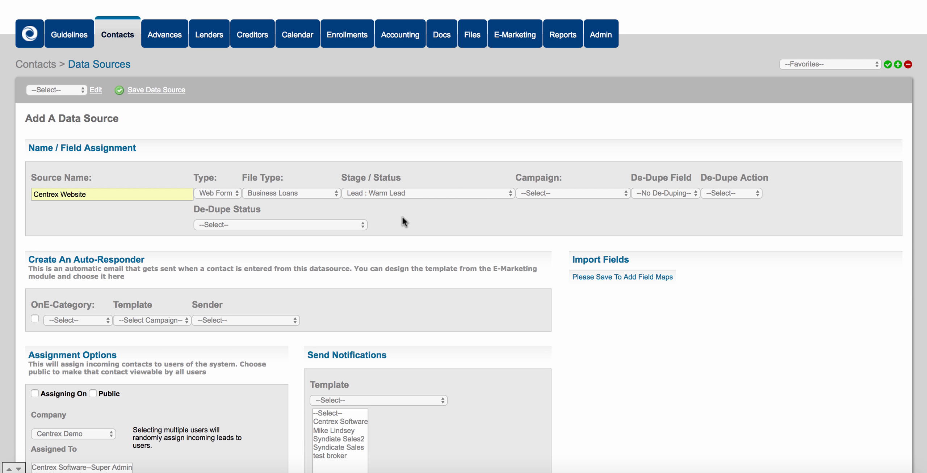
pyautogui.scroll(-2, 403, 216)
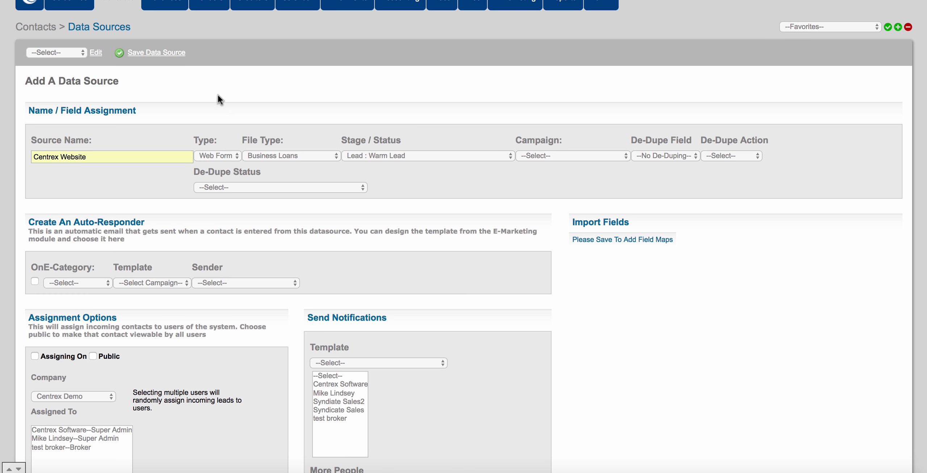
pyautogui.click(162, 52)
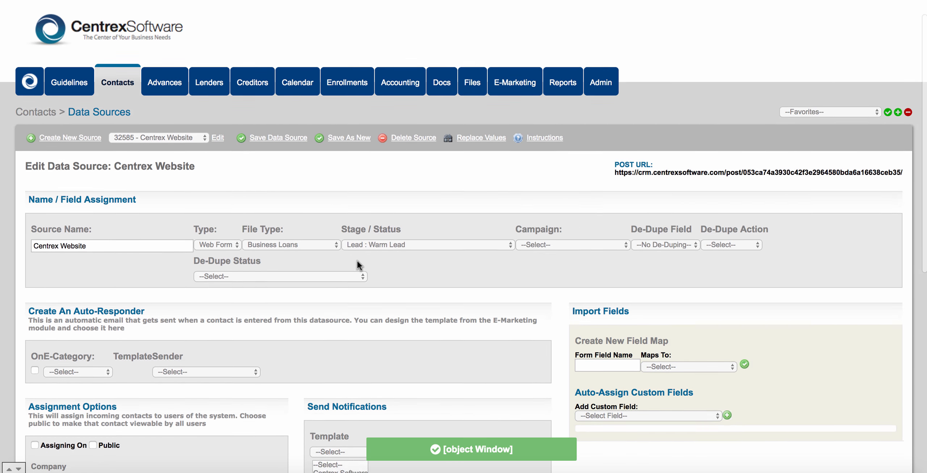
# Examine the POST URL generated for the Centrex Website data source
pyautogui.scroll(-1, 357, 266)
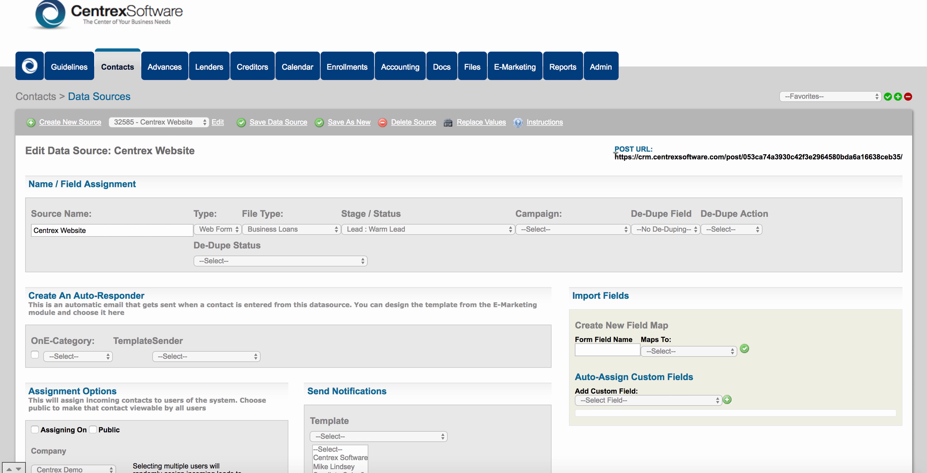
pyautogui.moveTo(615, 155); pyautogui.dragTo(902, 154)
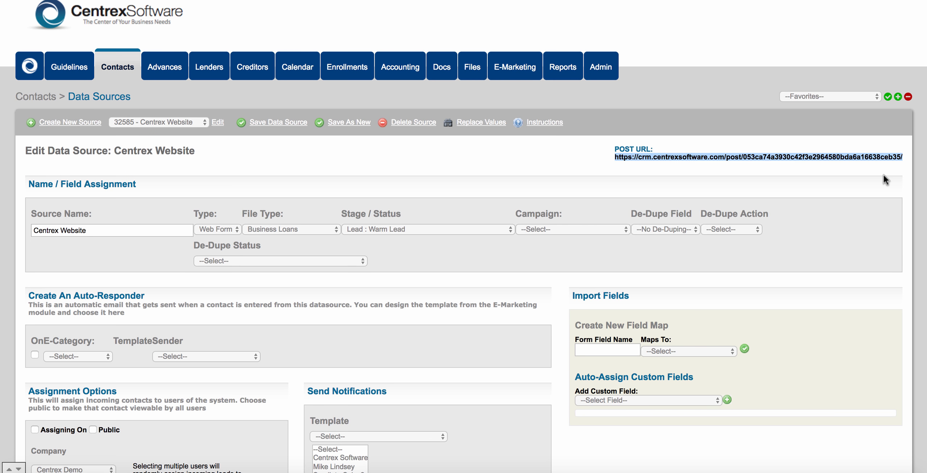
pyautogui.click(839, 175)
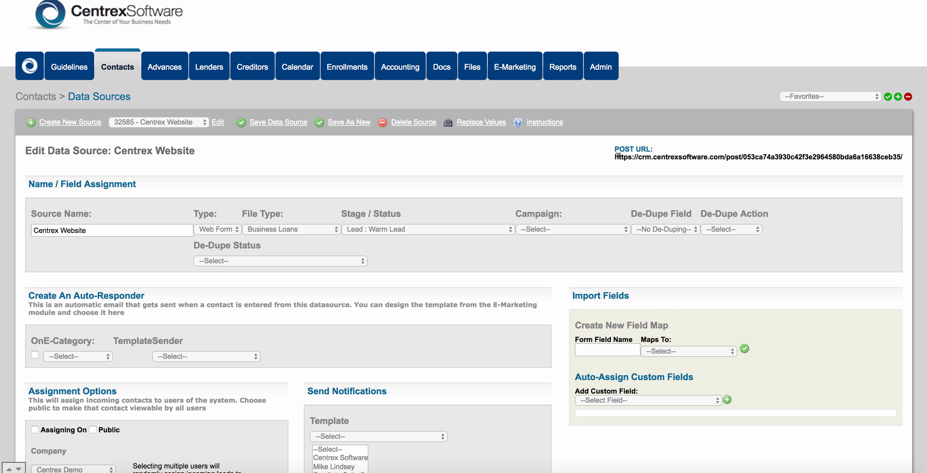
pyautogui.moveTo(615, 153); pyautogui.dragTo(903, 153)
pyautogui.click(861, 184)
pyautogui.scroll(-2, 657, 186)
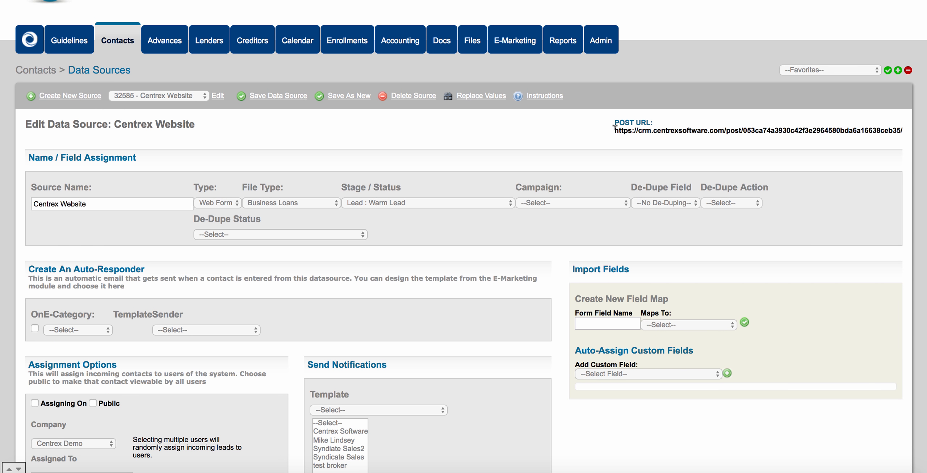
pyautogui.moveTo(615, 126); pyautogui.dragTo(858, 149)
pyautogui.click(848, 155)
# Examine the Import Fields section and the remaining settings of the Centrex Website data source
pyautogui.scroll(-2, 821, 170)
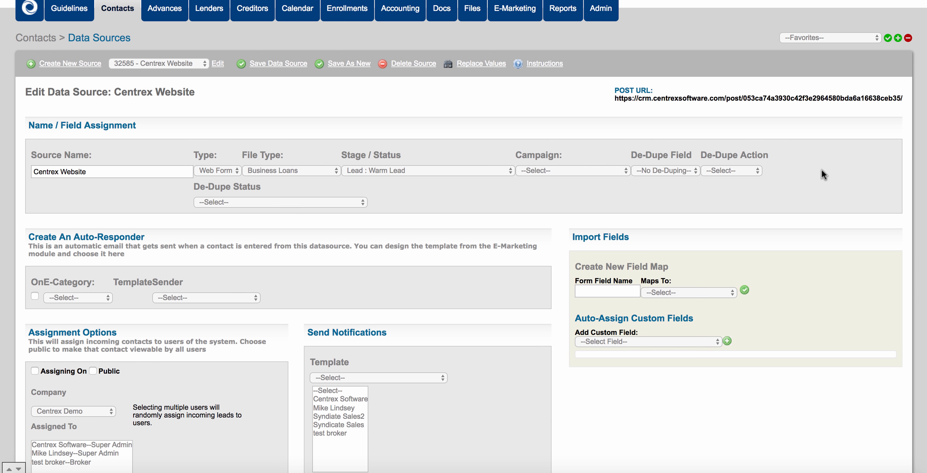
pyautogui.scroll(-5, 821, 174)
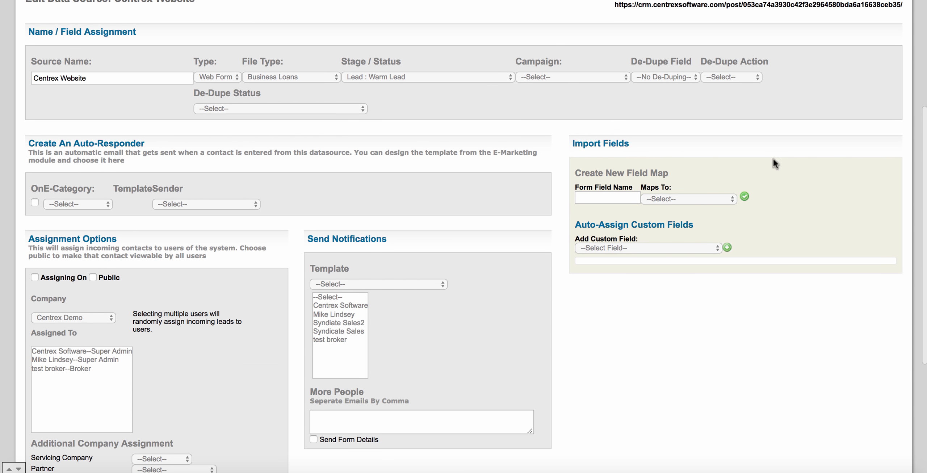
pyautogui.moveTo(572, 143); pyautogui.dragTo(632, 145)
pyautogui.click(632, 145)
pyautogui.scroll(-5, 627, 159)
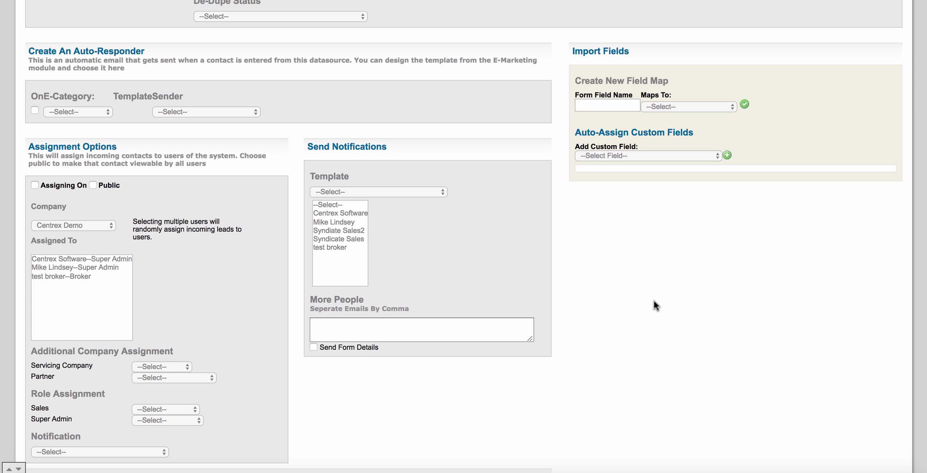
pyautogui.scroll(5, 654, 300)
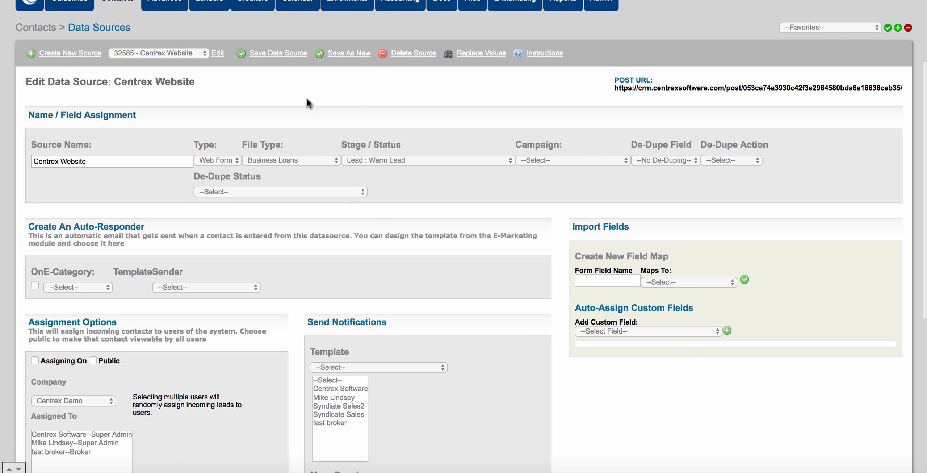
pyautogui.scroll(-2, 548, 311)
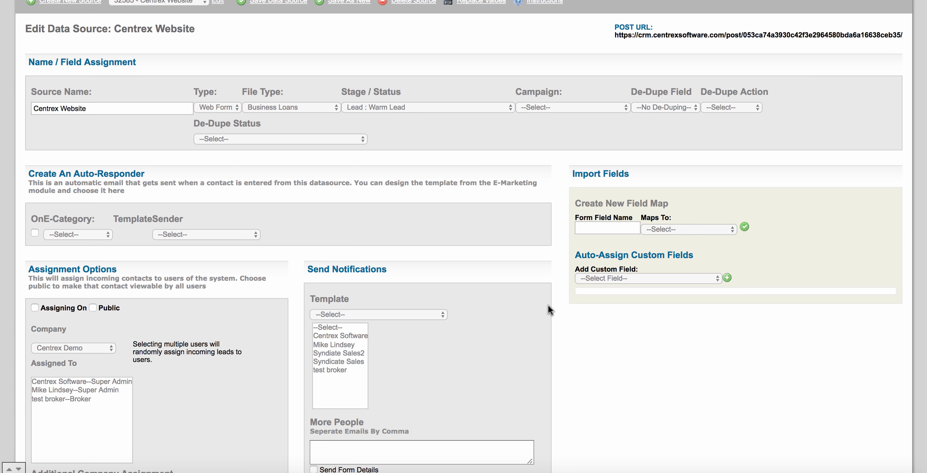
pyautogui.scroll(5, 548, 305)
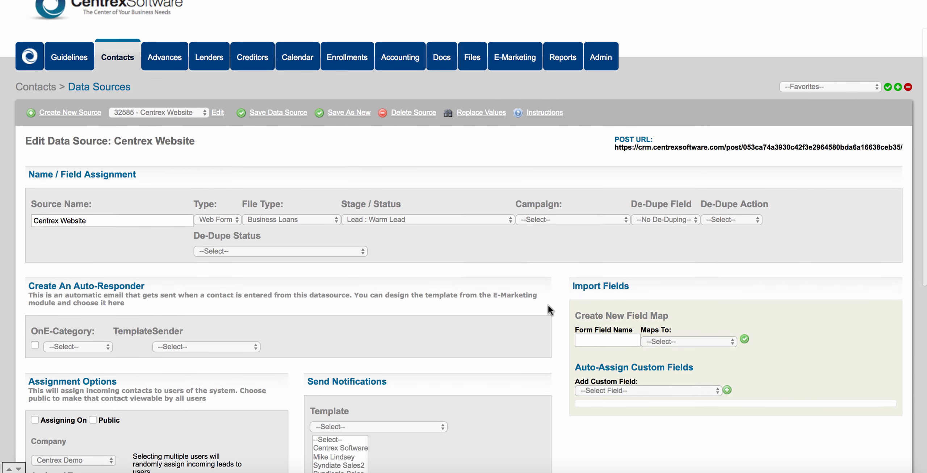
pyautogui.scroll(-2, 548, 305)
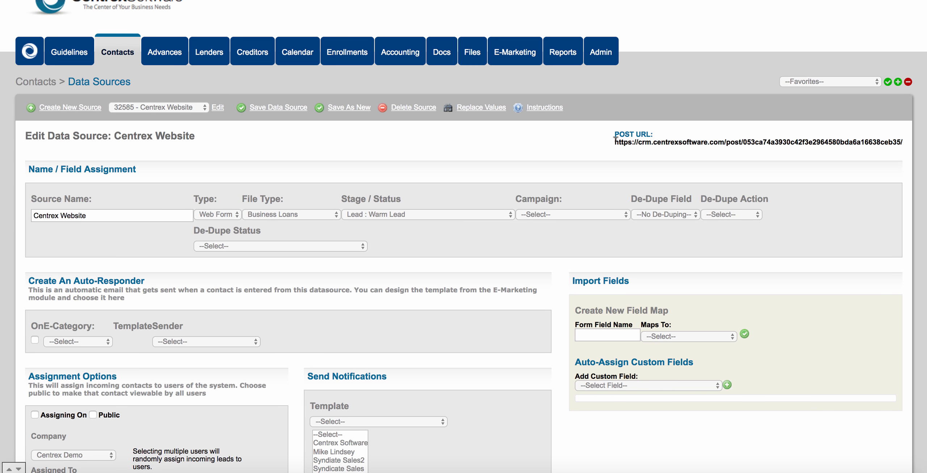
# Review the POST URL again alongside the data source's field mapping, assignment and notification options
pyautogui.moveTo(616, 141); pyautogui.dragTo(754, 142)
pyautogui.click(754, 144)
pyautogui.scroll(-10, 657, 294)
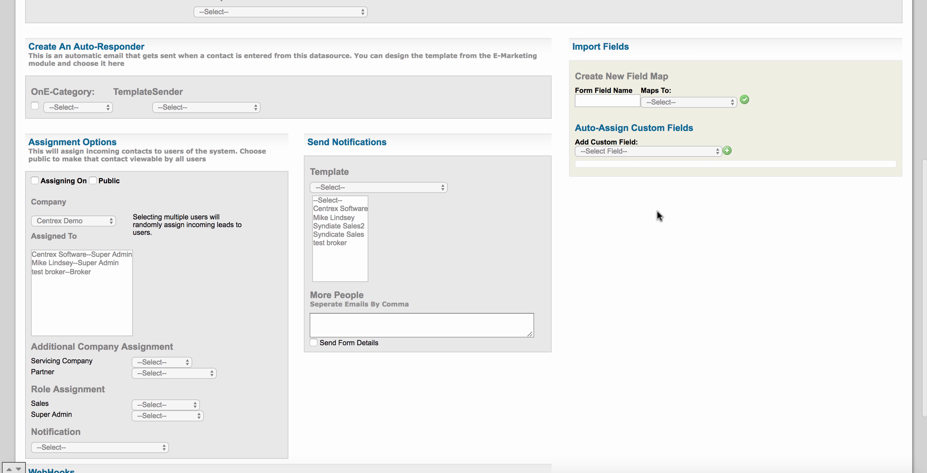
pyautogui.scroll(3, 605, 222)
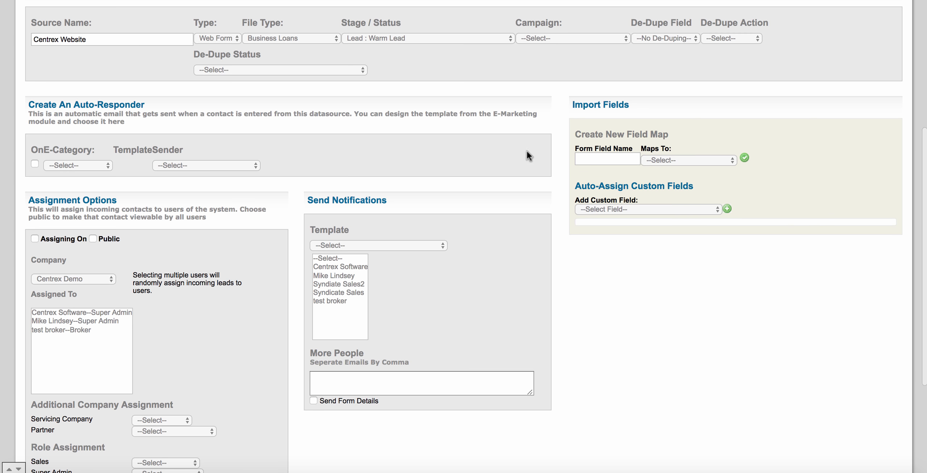
pyautogui.scroll(2, 603, 269)
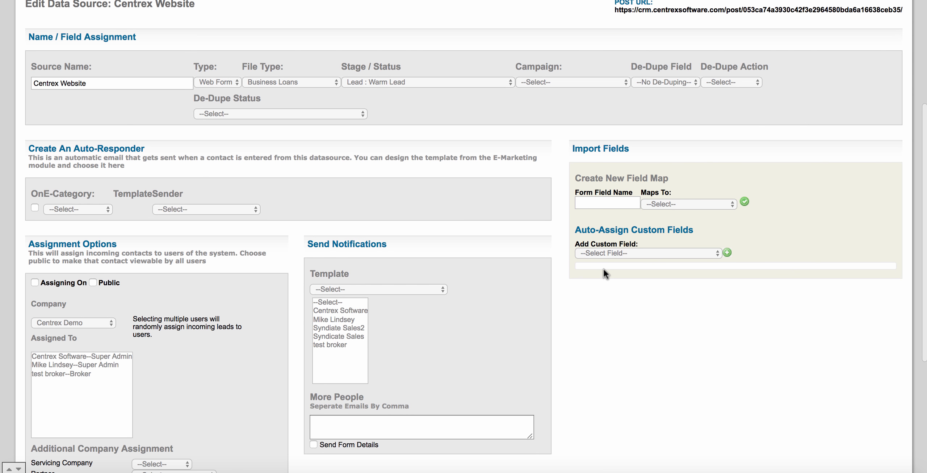
pyautogui.scroll(5, 510, 210)
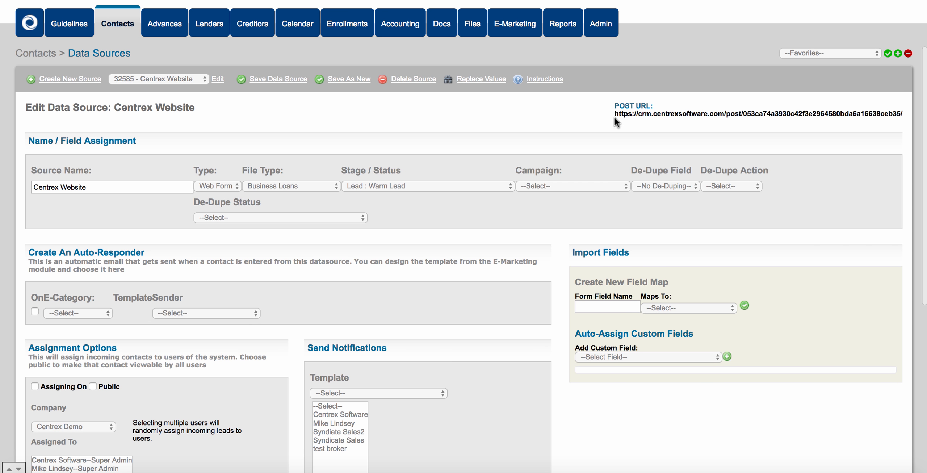
pyautogui.moveTo(615, 107); pyautogui.dragTo(827, 112)
pyautogui.click(814, 133)
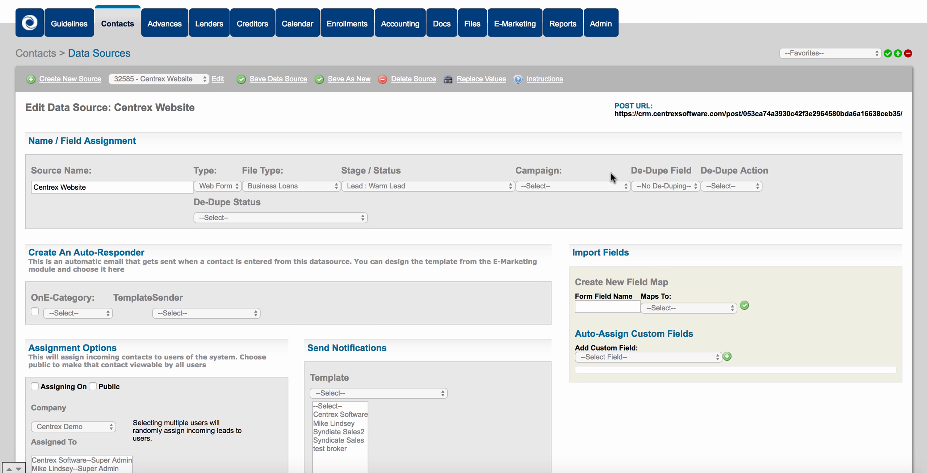
# Examine the Create An Auto-Responder section of the data source
pyautogui.scroll(-3, 455, 213)
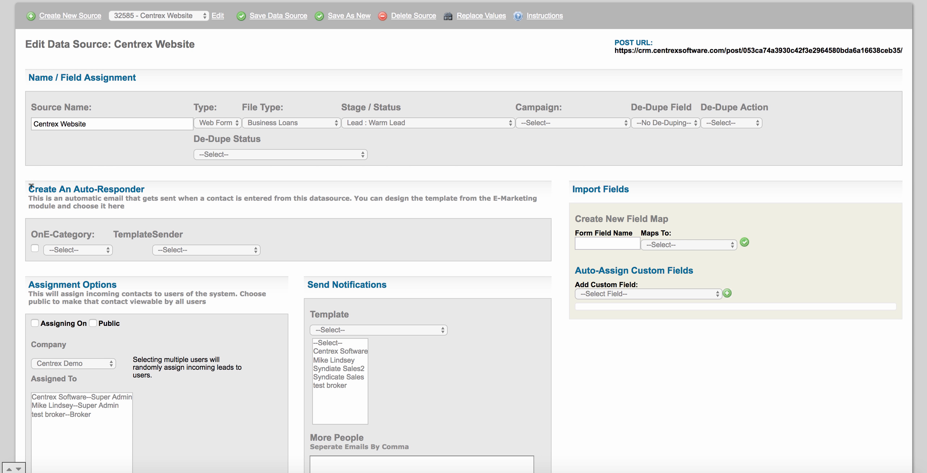
pyautogui.moveTo(28, 187); pyautogui.dragTo(143, 185)
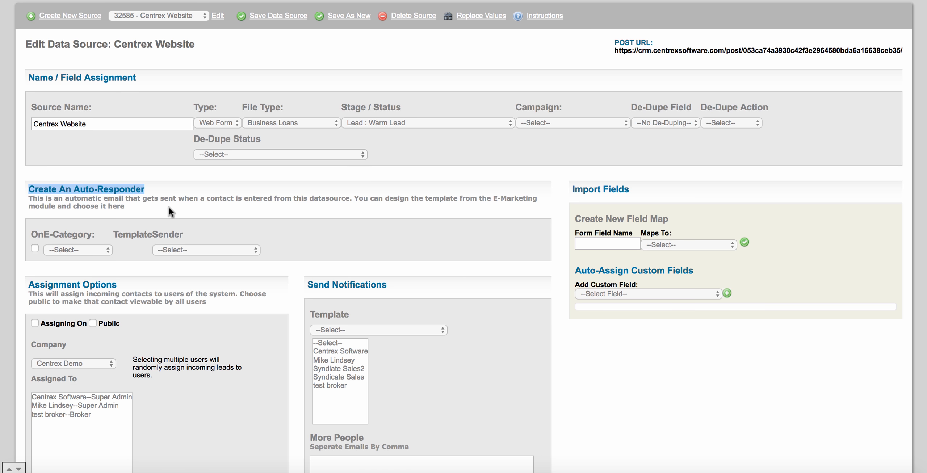
pyautogui.scroll(5, 169, 207)
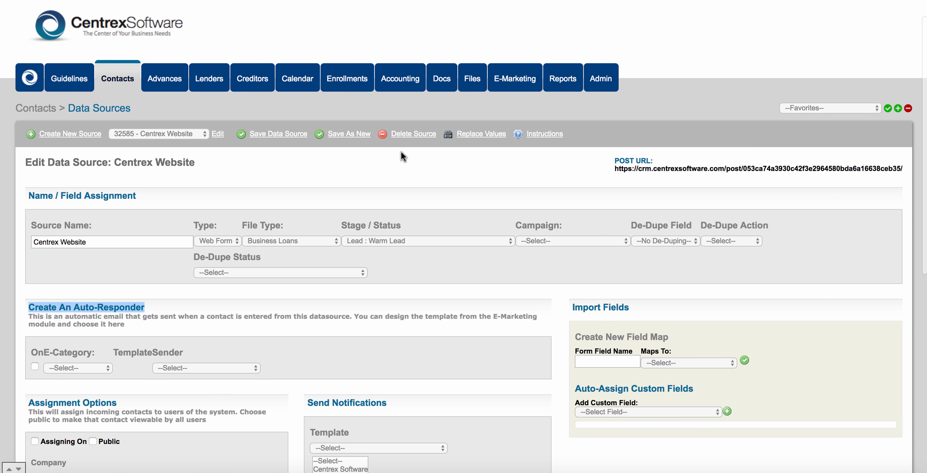
pyautogui.scroll(-2, 231, 252)
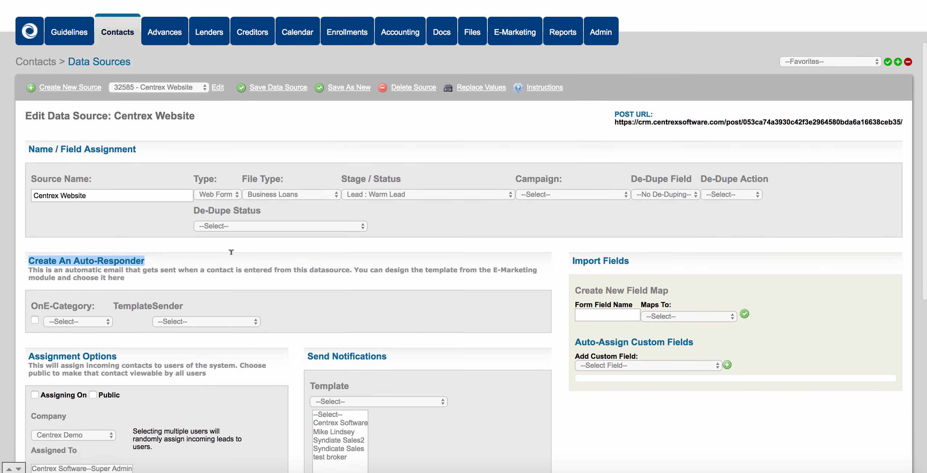
pyautogui.scroll(-2, 232, 252)
pyautogui.click(107, 220)
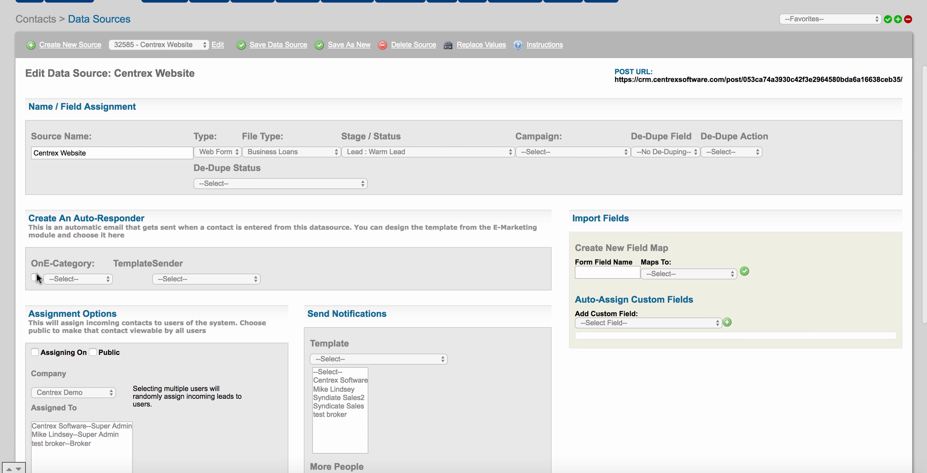
# Turn on the auto-responder with the category Auto Responders and the template Website Auto Responder
pyautogui.click(100, 278)
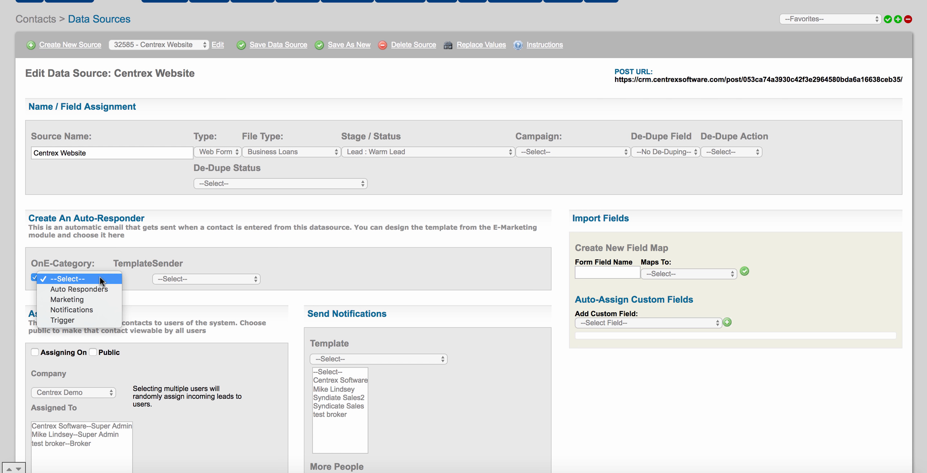
pyautogui.click(103, 287)
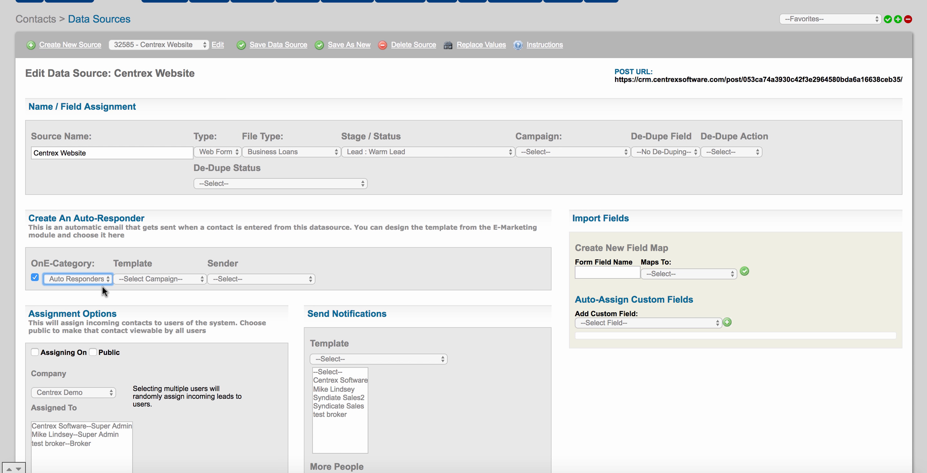
pyautogui.click(142, 280)
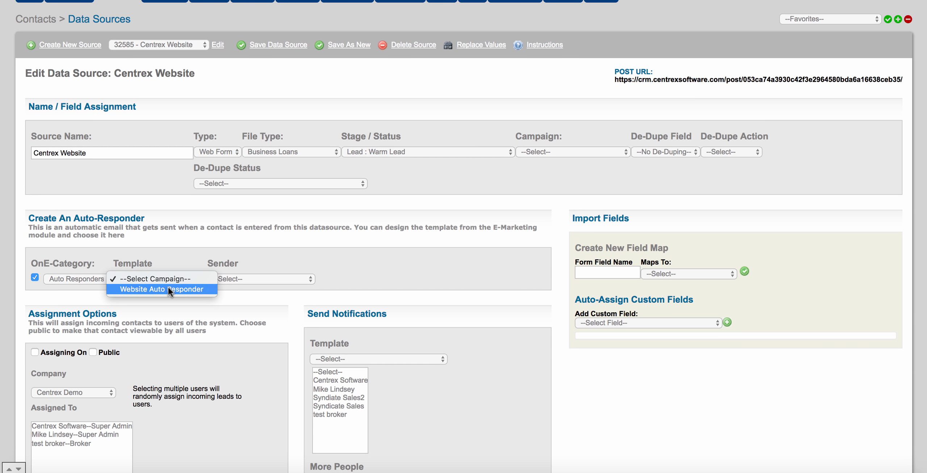
pyautogui.click(168, 286)
# Set the auto-responder's sender to the Centrex Software sales e-mail address
pyautogui.scroll(3, 194, 279)
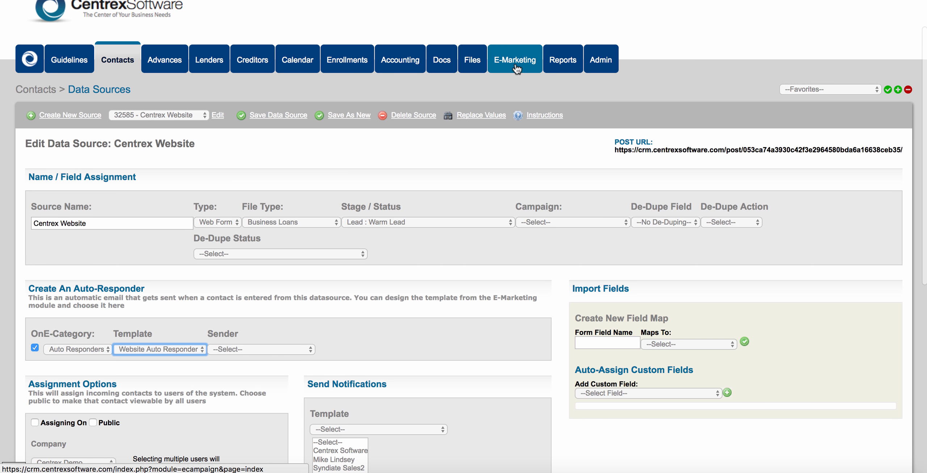
pyautogui.scroll(-3, 359, 240)
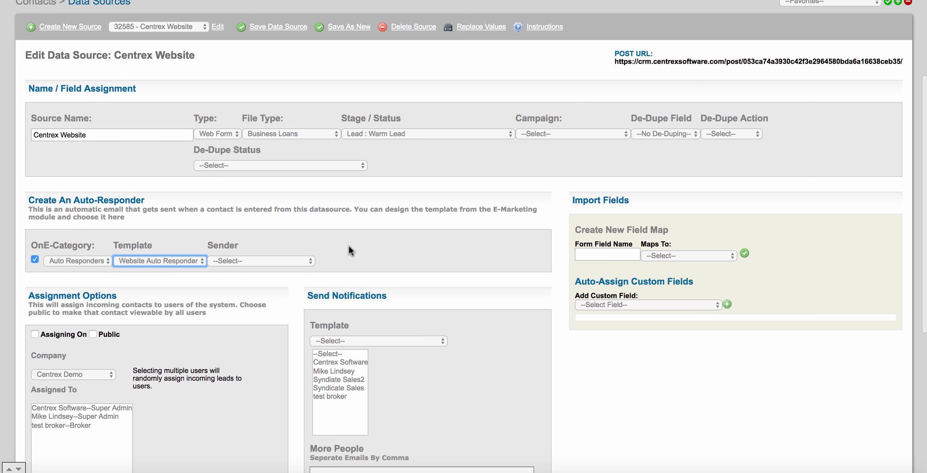
pyautogui.click(310, 260)
pyautogui.click(309, 271)
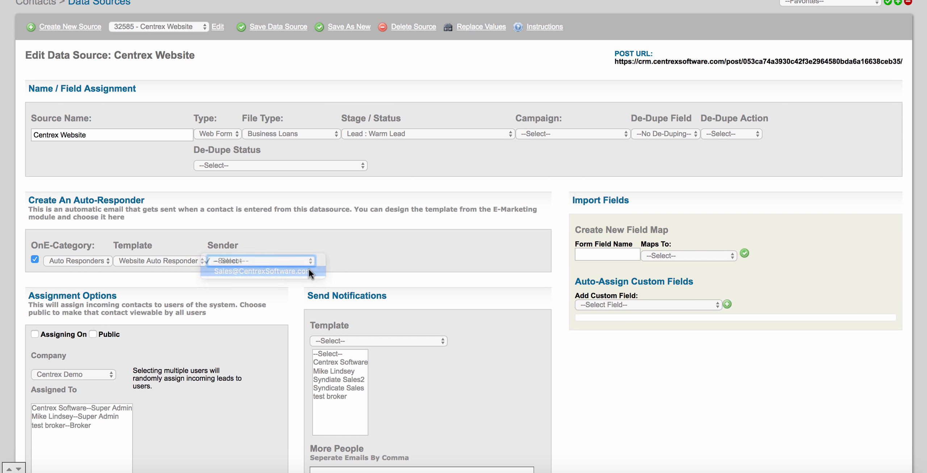
# Review the auto-responder's category, template and sender settings
pyautogui.scroll(1, 364, 255)
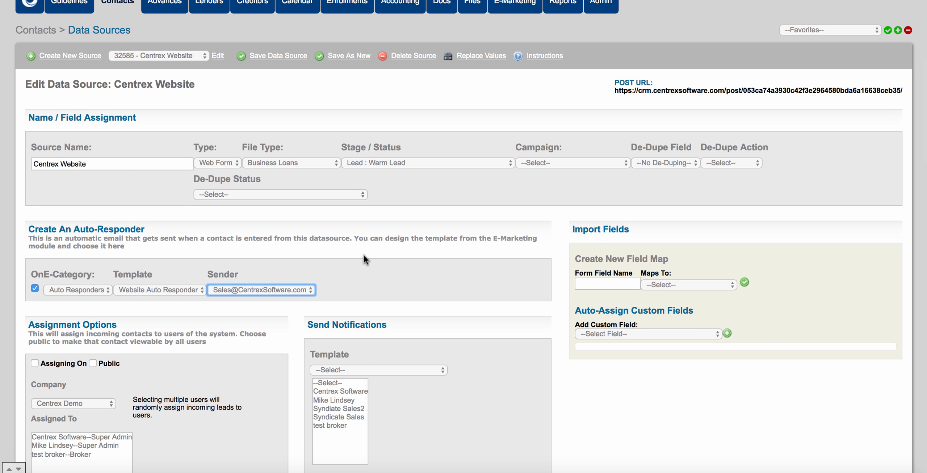
pyautogui.scroll(1, 364, 255)
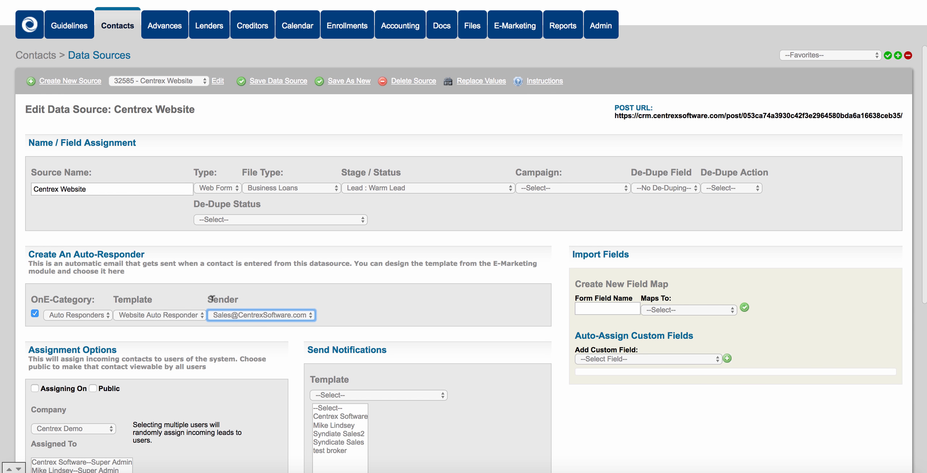
pyautogui.click(209, 298)
pyautogui.moveTo(210, 298); pyautogui.dragTo(239, 299)
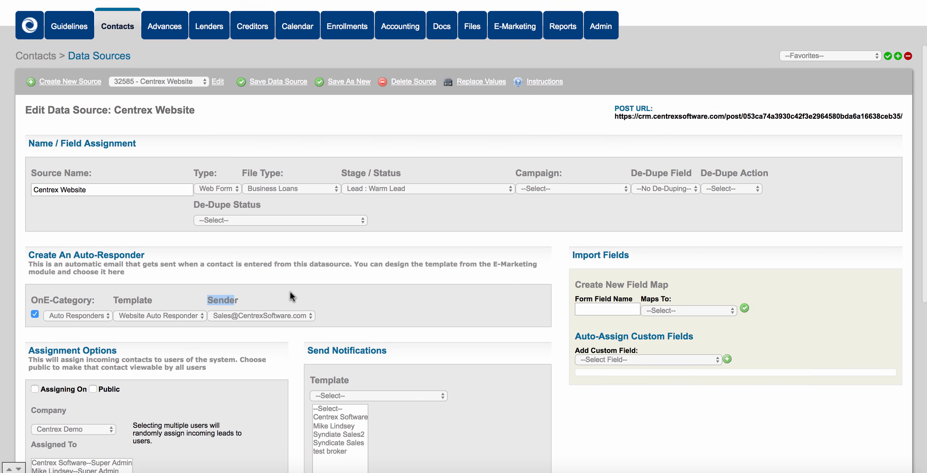
pyautogui.scroll(1, 290, 291)
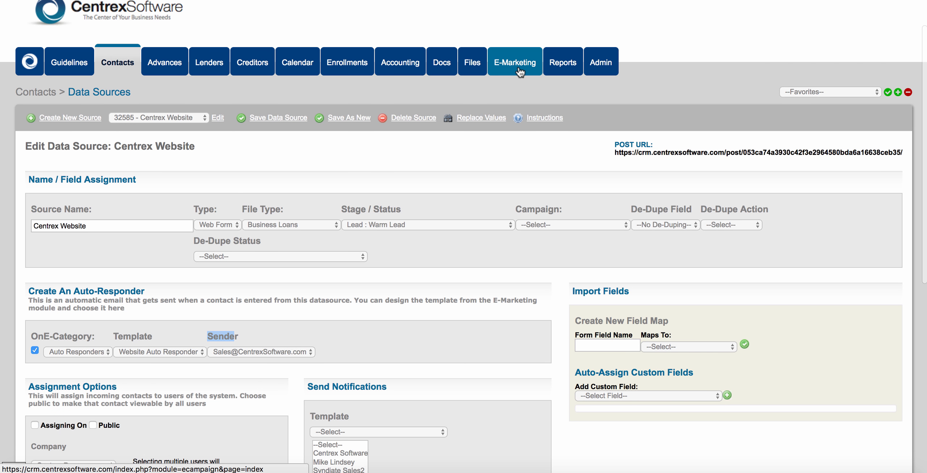
pyautogui.scroll(-2, 321, 302)
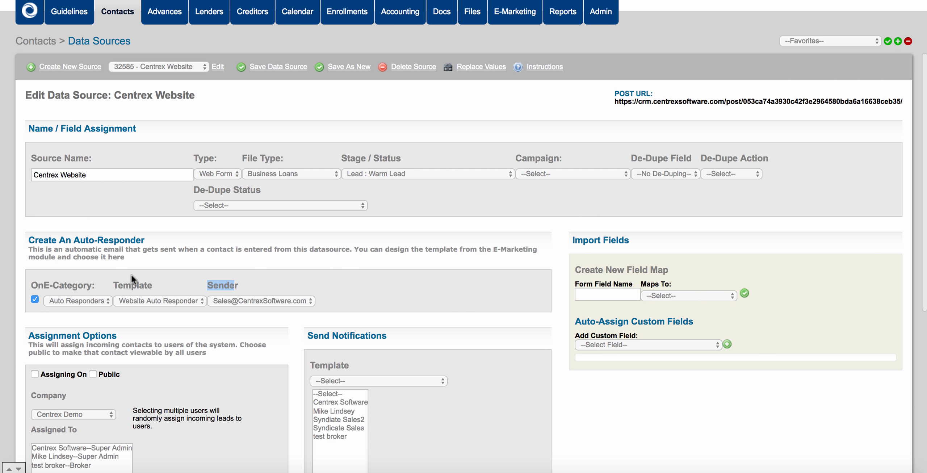
pyautogui.click(199, 283)
# Turn on assigning in the Assignment Options and select all three listed users as assignees
pyautogui.scroll(-5, 218, 279)
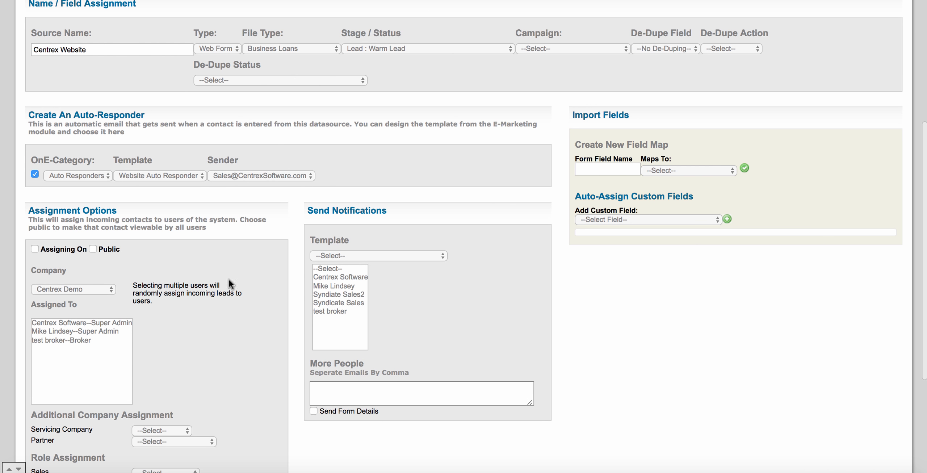
pyautogui.moveTo(29, 209); pyautogui.dragTo(115, 208)
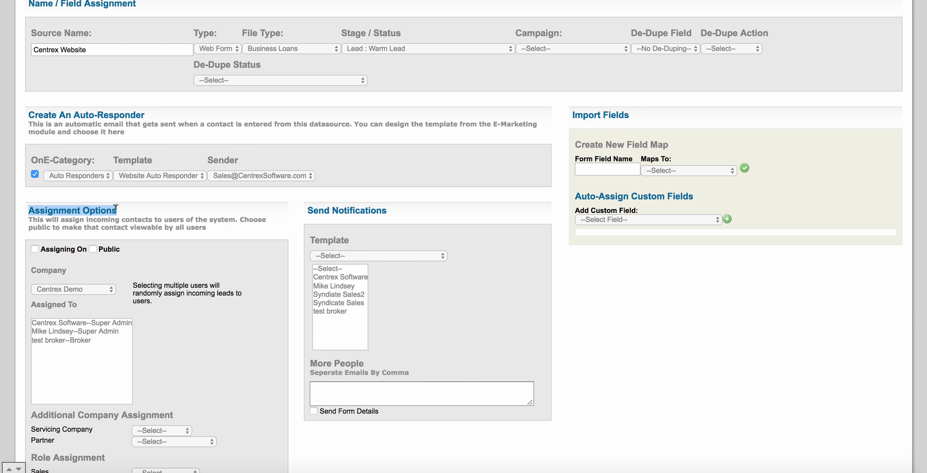
pyautogui.scroll(-1, 128, 239)
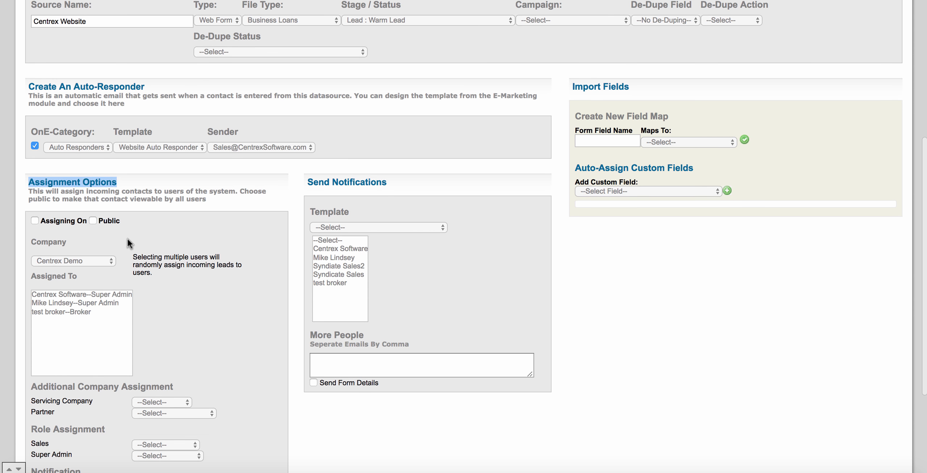
pyautogui.click(35, 222)
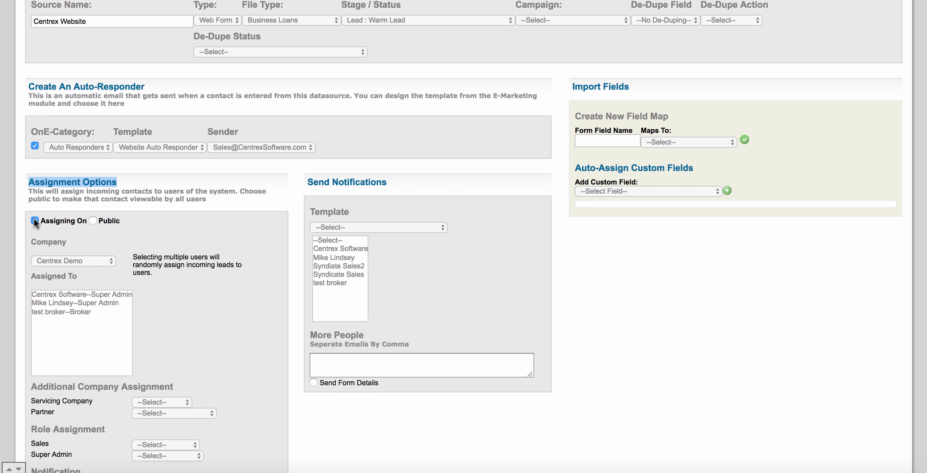
pyautogui.click(72, 295)
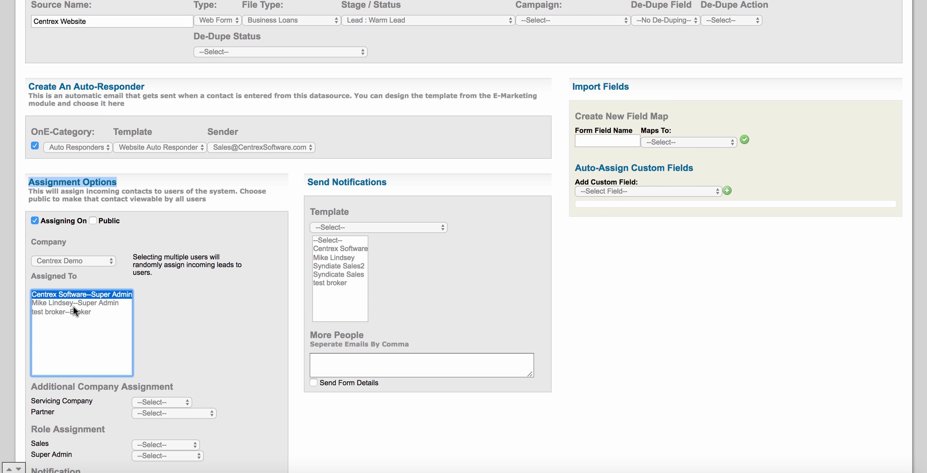
pyautogui.keyDown('shift'); pyautogui.click(75, 303); pyautogui.keyUp('shift')
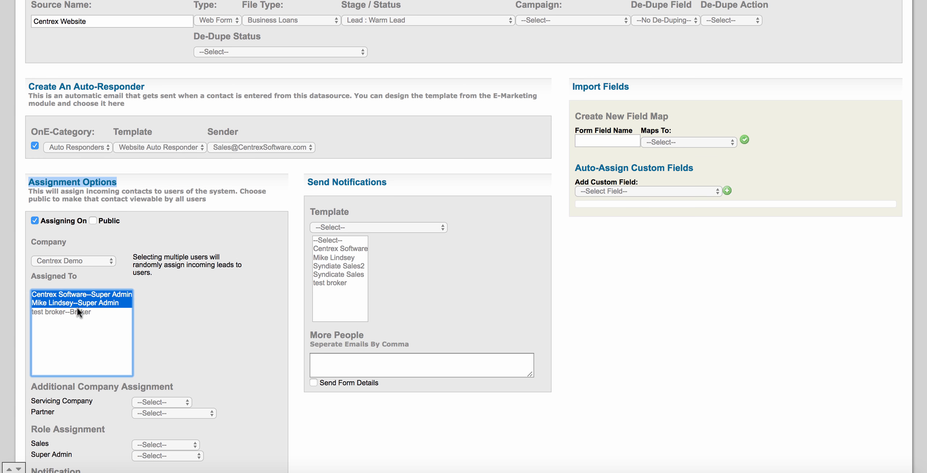
pyautogui.keyDown('shift'); pyautogui.click(79, 311); pyautogui.keyUp('shift')
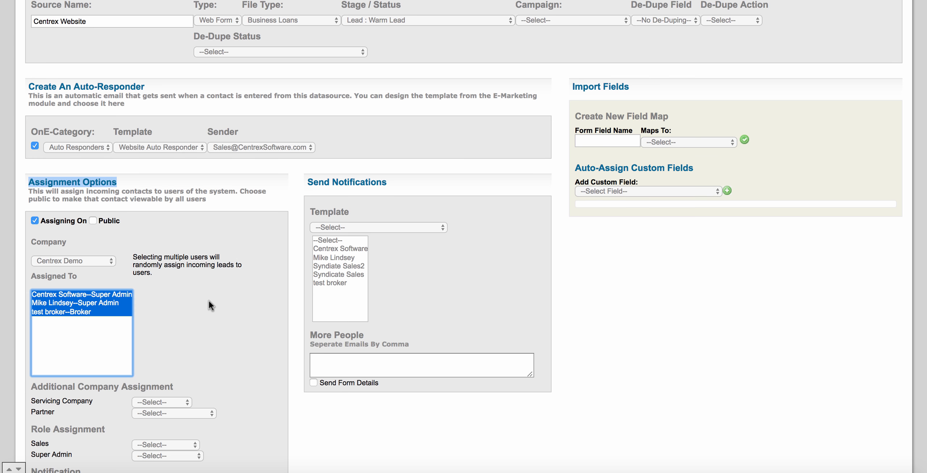
# Deselect all the assigned users, turn assigning off and make the incoming contacts public
pyautogui.scroll(-1, 209, 300)
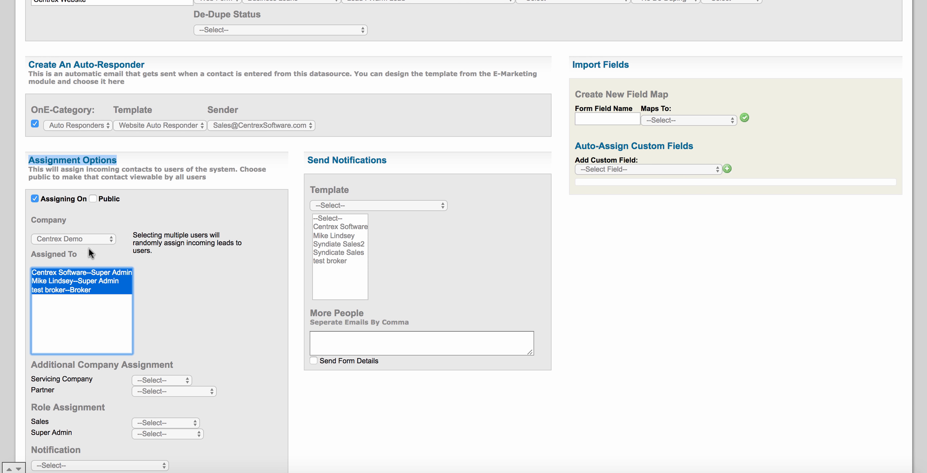
pyautogui.keyDown('super'); pyautogui.click(74, 272); pyautogui.keyUp('super')
pyautogui.keyDown('super'); pyautogui.click(76, 278); pyautogui.keyUp('super')
pyautogui.keyDown('super'); pyautogui.click(80, 284); pyautogui.keyUp('super')
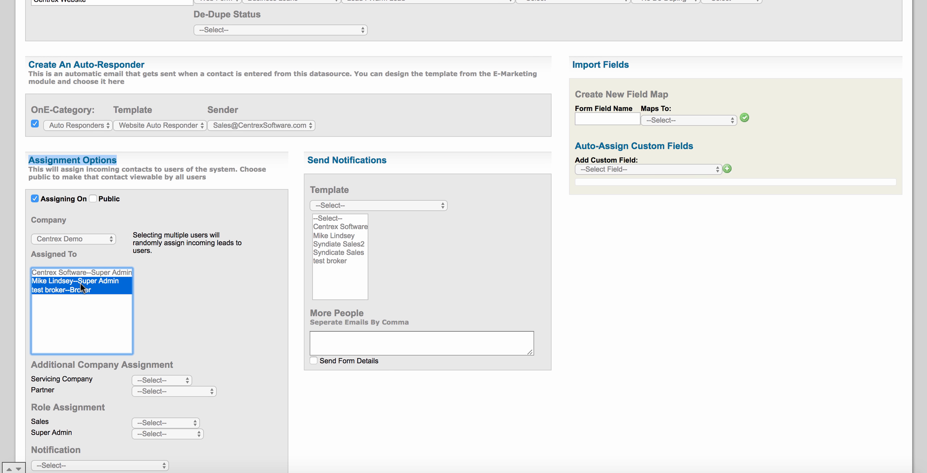
pyautogui.keyDown('super'); pyautogui.click(80, 283); pyautogui.keyUp('super')
pyautogui.keyDown('super'); pyautogui.click(83, 288); pyautogui.keyUp('super')
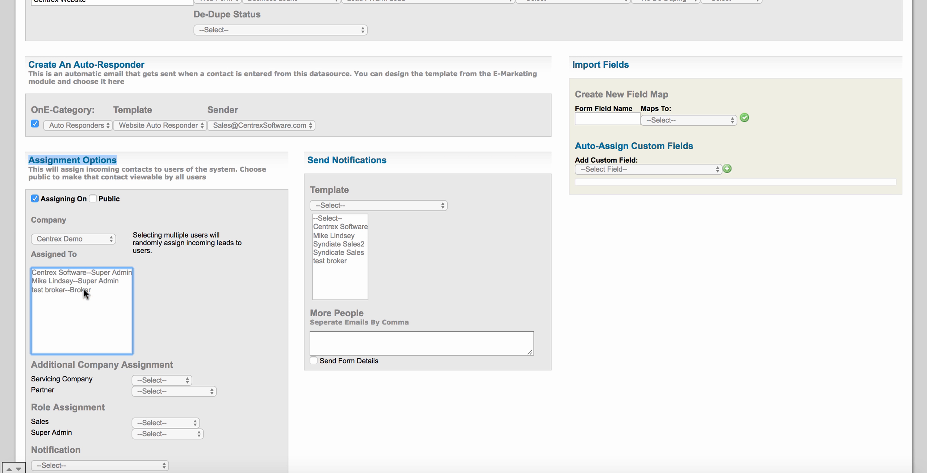
pyautogui.click(35, 198)
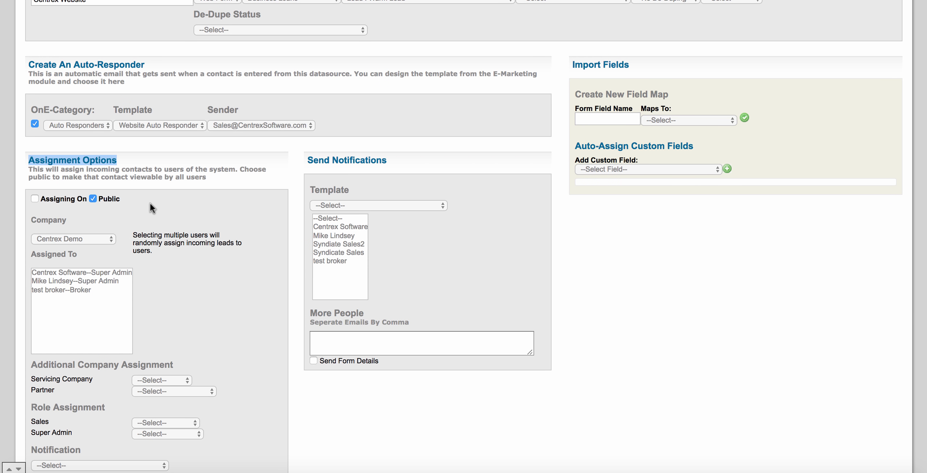
pyautogui.click(150, 203)
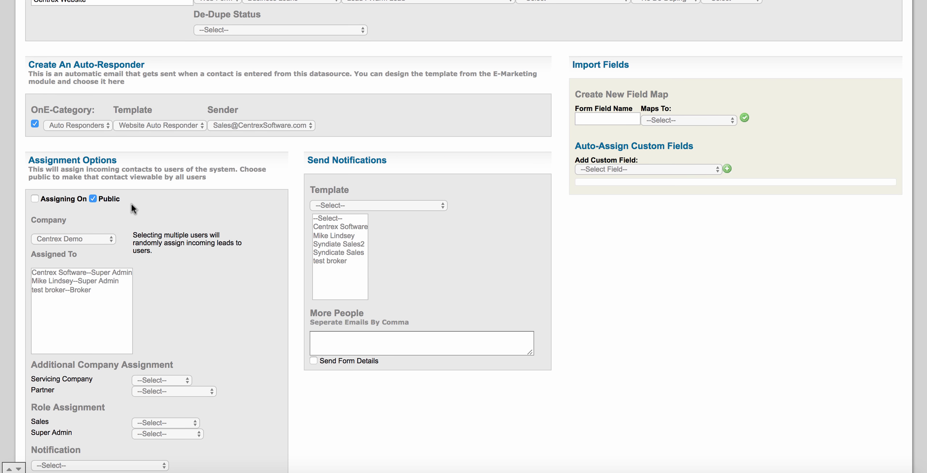
# Examine the Additional Company Assignment, Role Assignment and Notification options of the data source
pyautogui.scroll(-5, 132, 204)
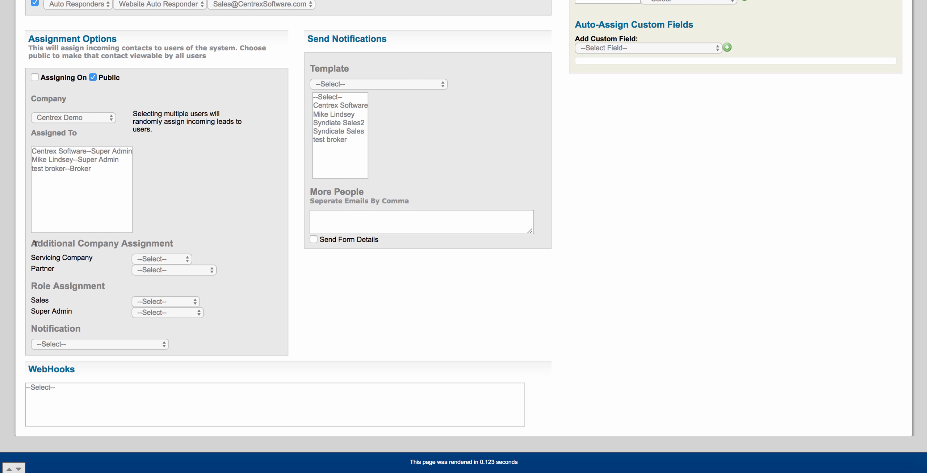
pyautogui.moveTo(32, 242); pyautogui.dragTo(119, 241)
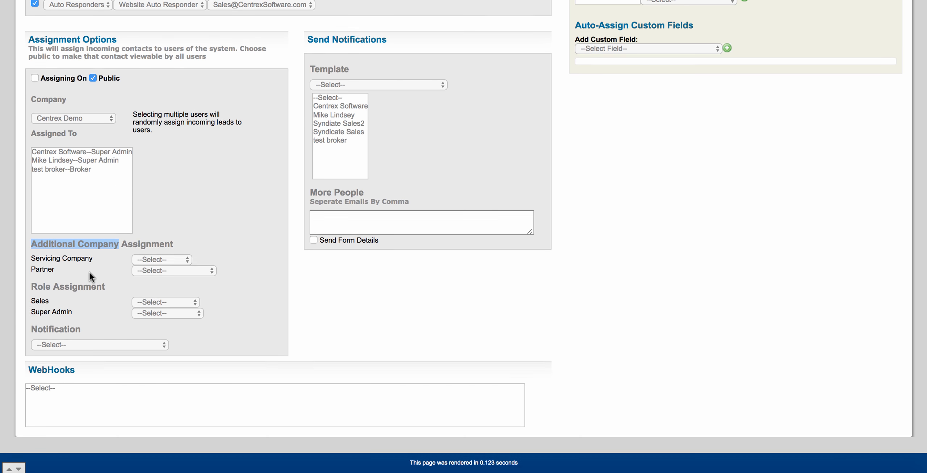
pyautogui.scroll(3, 89, 271)
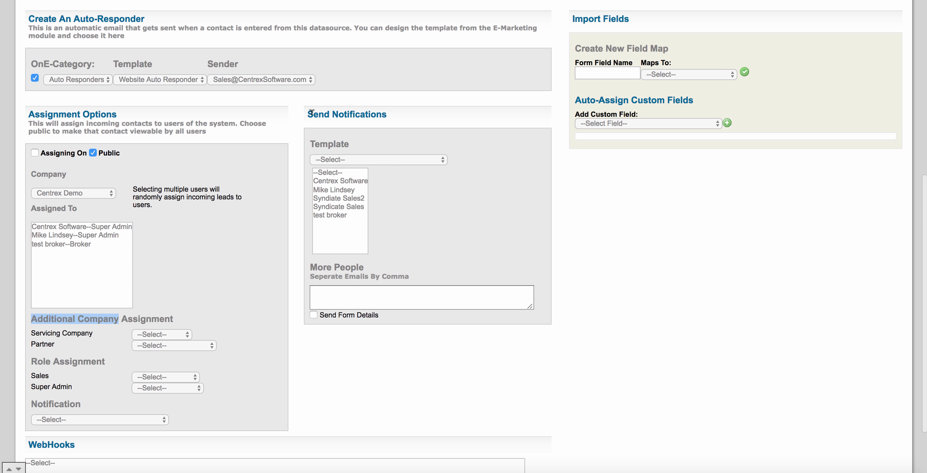
# Select the notification recipients from Centrex Software through Syndiate Sales2 and look through the available notification templates
pyautogui.moveTo(314, 114); pyautogui.dragTo(383, 113)
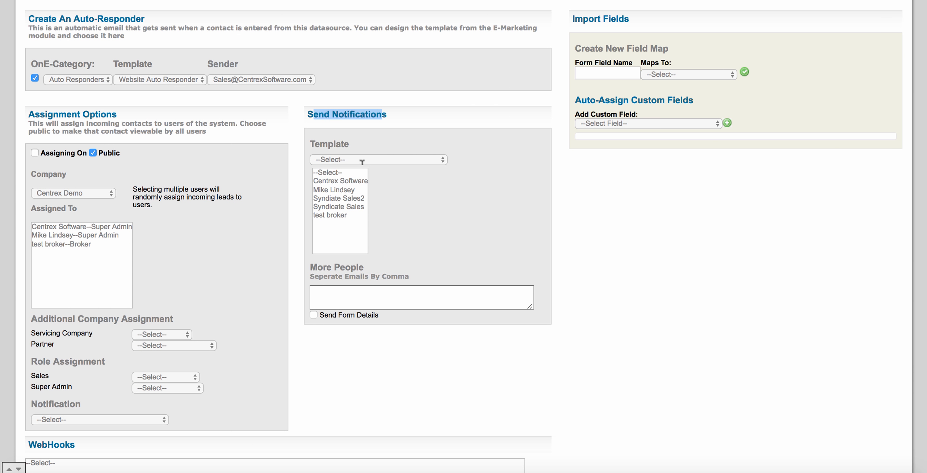
pyautogui.click(353, 180)
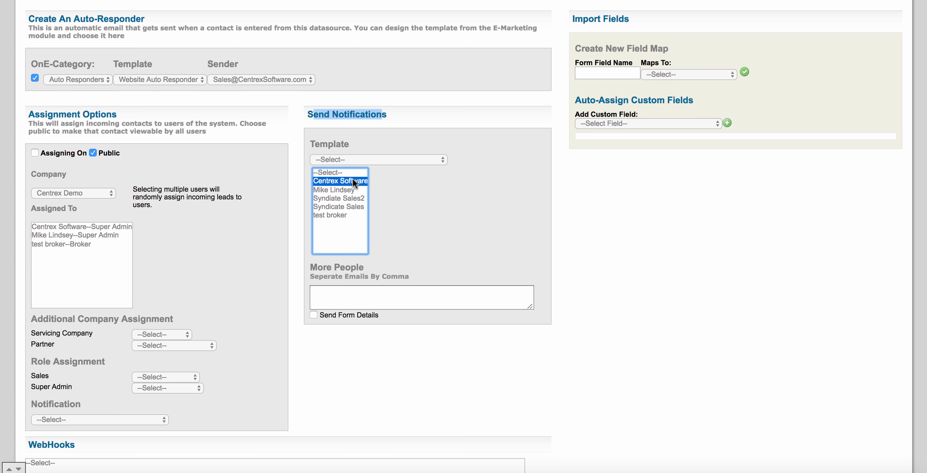
pyautogui.keyDown('shift'); pyautogui.click(351, 200); pyautogui.keyUp('shift')
pyautogui.click(382, 158)
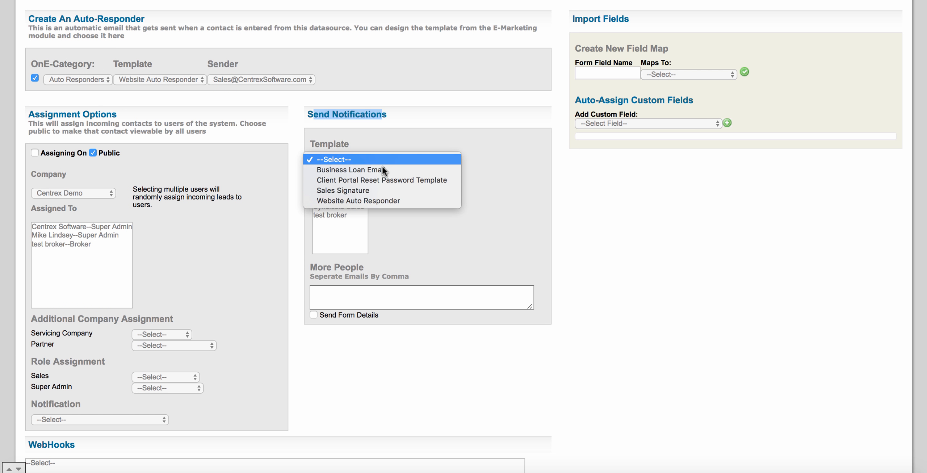
pyautogui.click(387, 138)
# Include the form details in the notifications and activate the More People field for additional e-mails
pyautogui.scroll(-2, 398, 210)
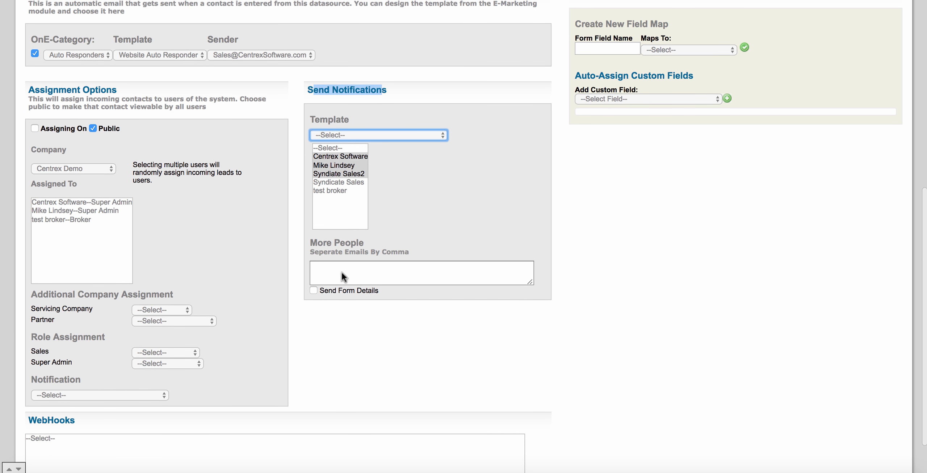
pyautogui.click(314, 290)
pyautogui.click(332, 270)
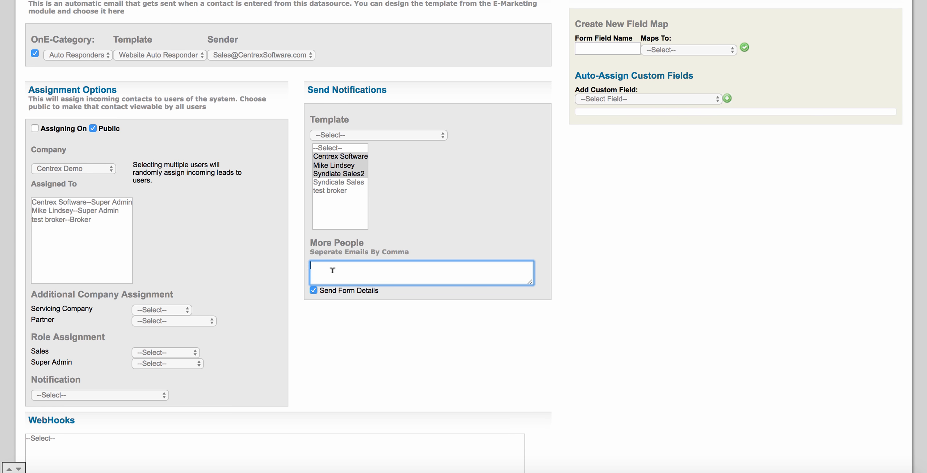
# Select test broker in the Assigned To list and make Syndiate Sales2 the only selected notification recipient
pyautogui.scroll(10, 332, 270)
pyautogui.scroll(-3, 332, 270)
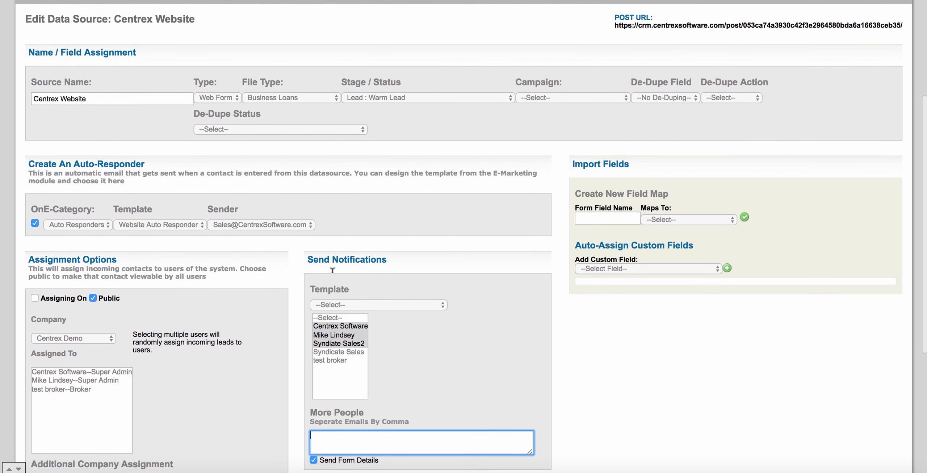
pyautogui.scroll(-1, 332, 270)
pyautogui.click(83, 367)
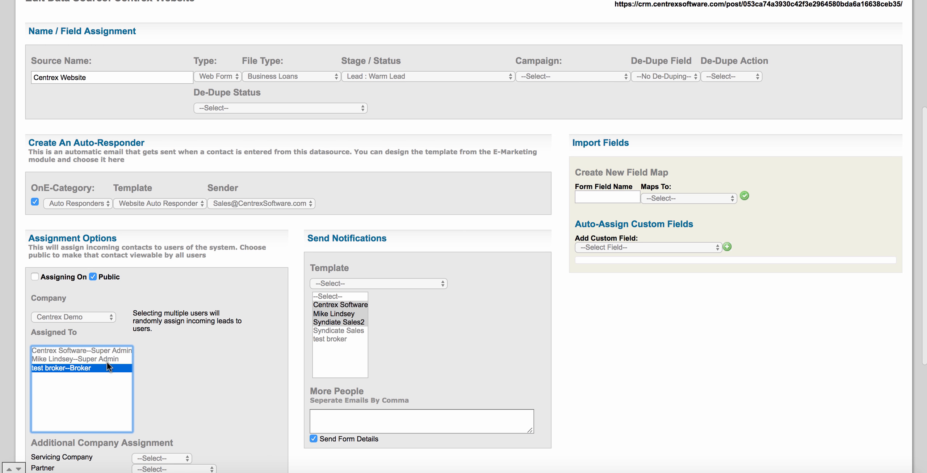
pyautogui.click(327, 322)
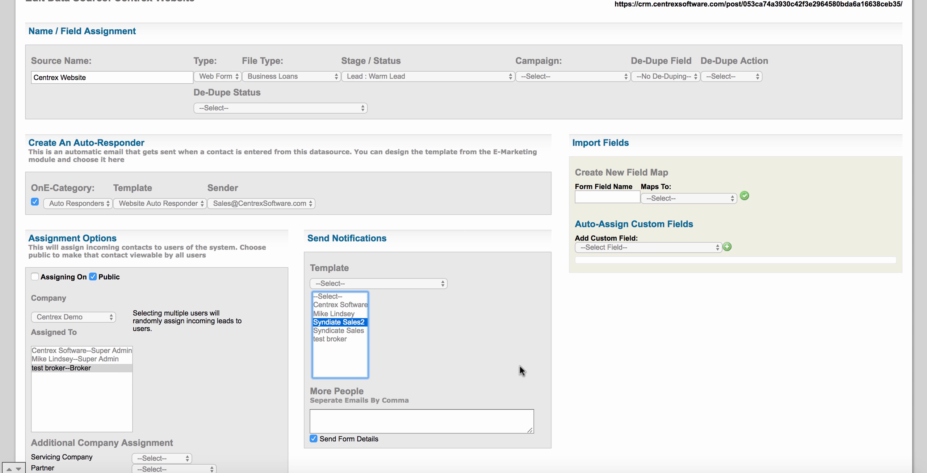
pyautogui.scroll(10, 520, 365)
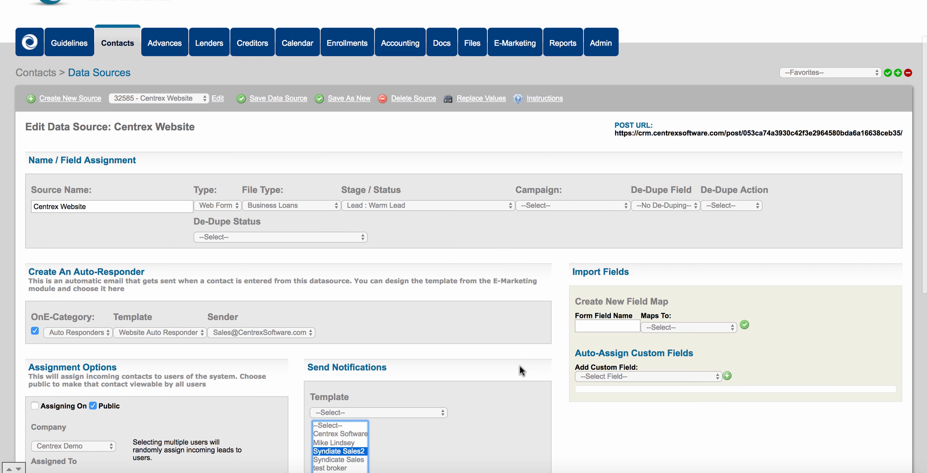
# Examine the POST URL of the Centrex Website data source
pyautogui.scroll(2, 374, 210)
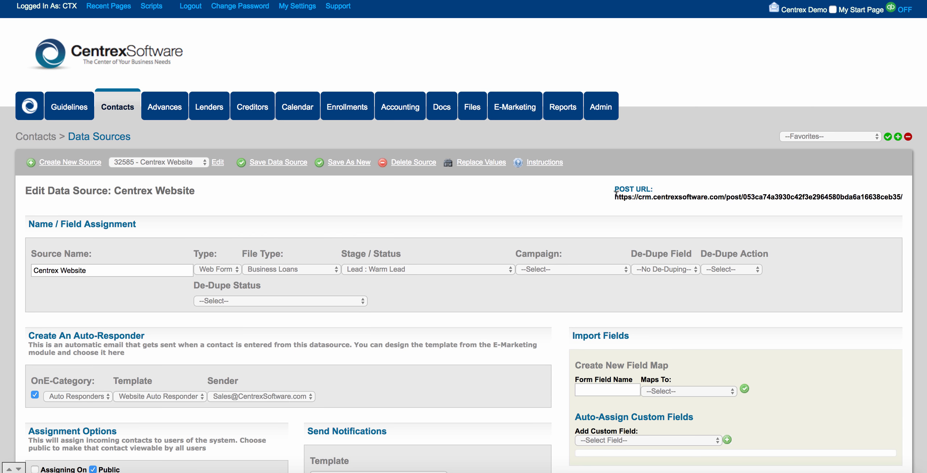
pyautogui.moveTo(614, 192); pyautogui.dragTo(902, 193)
pyautogui.click(881, 211)
pyautogui.moveTo(616, 194); pyautogui.dragTo(726, 210)
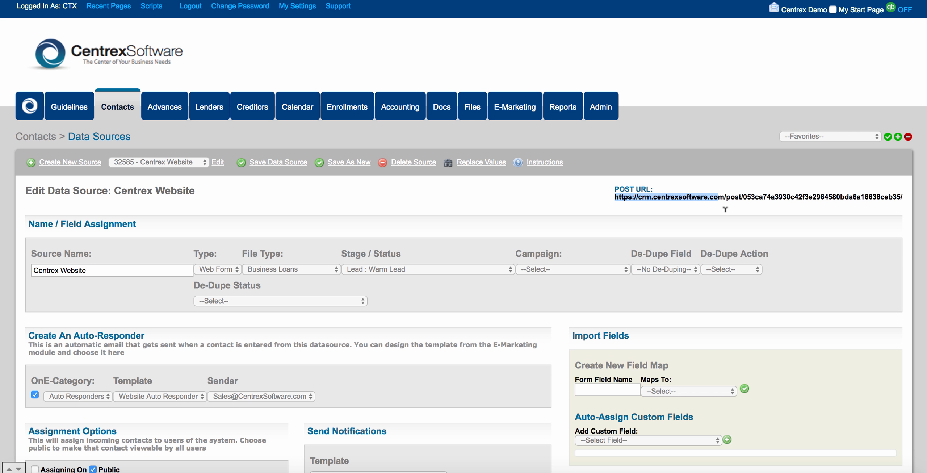
pyautogui.click(725, 210)
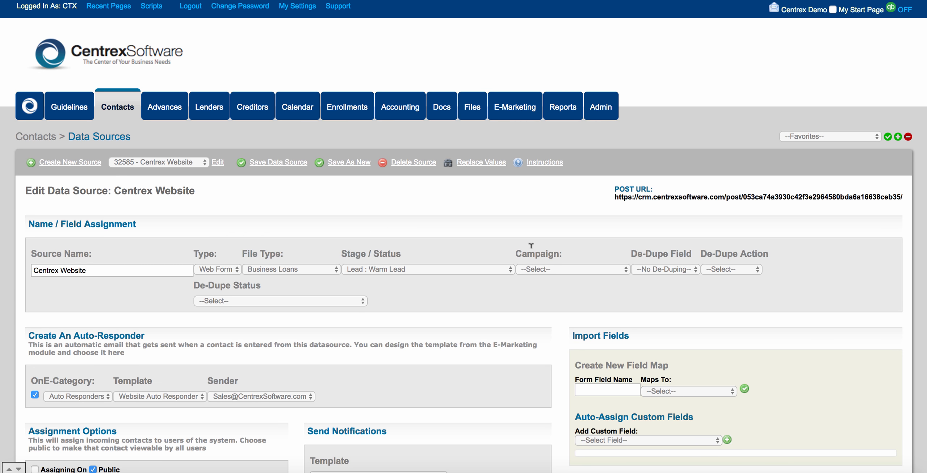
pyautogui.scroll(-3, 531, 246)
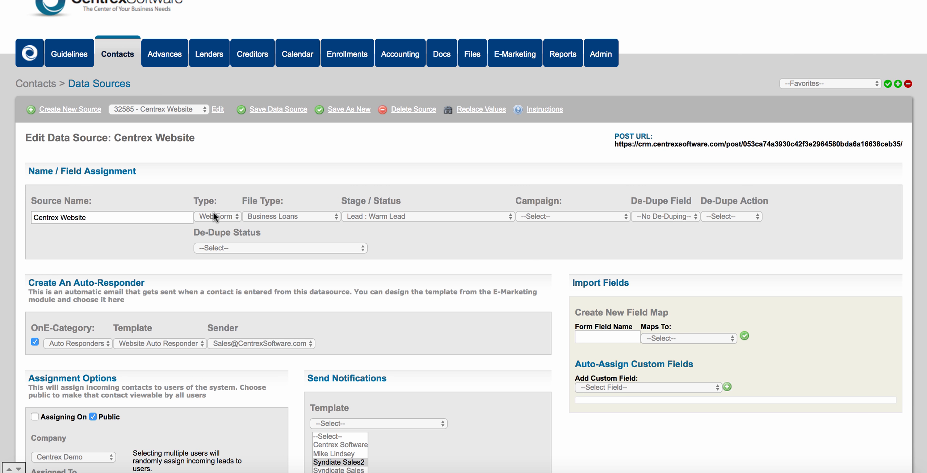
# Start a new contact data source and name it Test Import
pyautogui.click(127, 54)
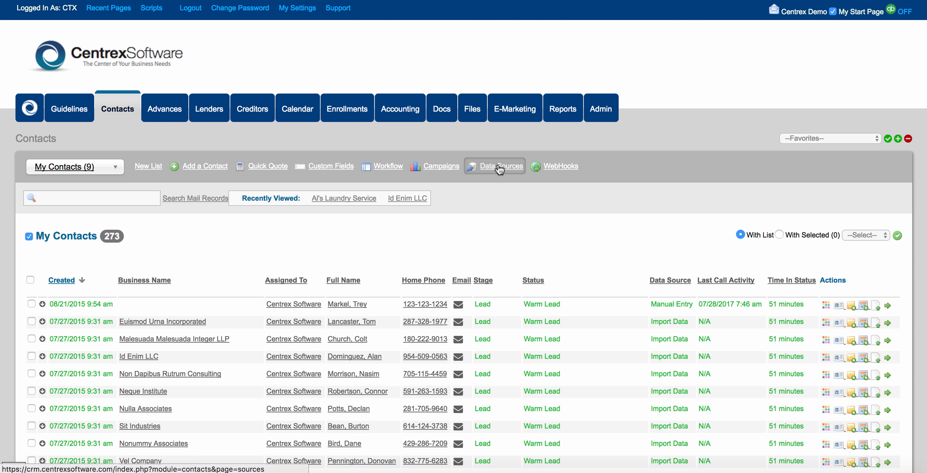
pyautogui.click(499, 166)
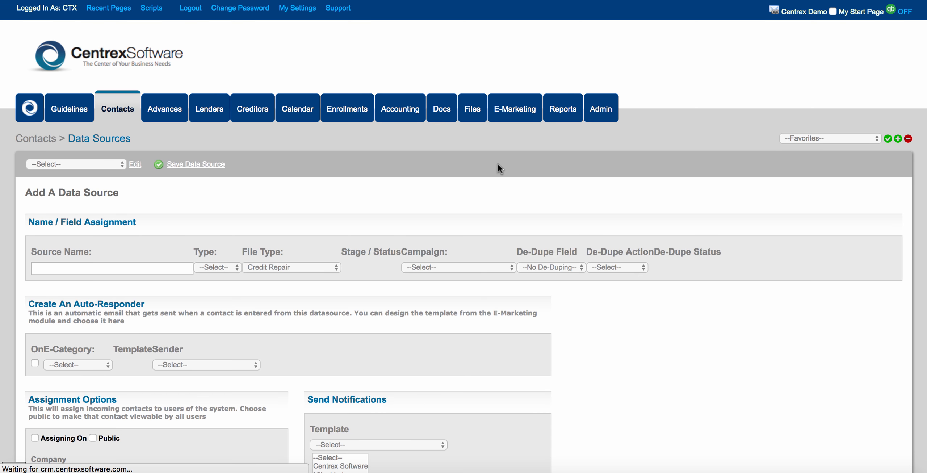
pyautogui.click(166, 267)
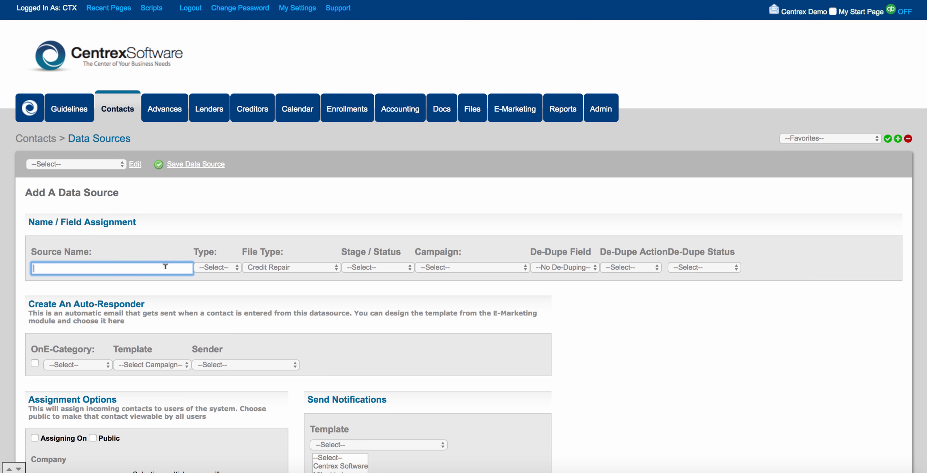
pyautogui.scroll(-2, 165, 266)
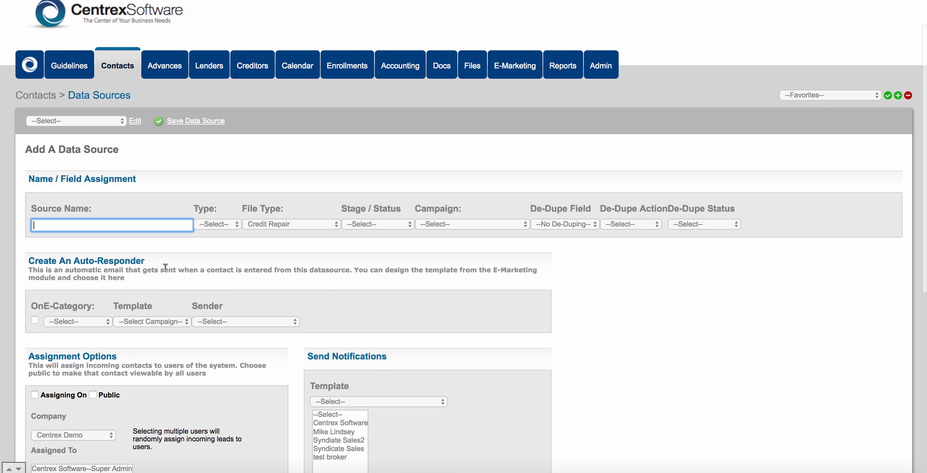
pyautogui.click(101, 225)
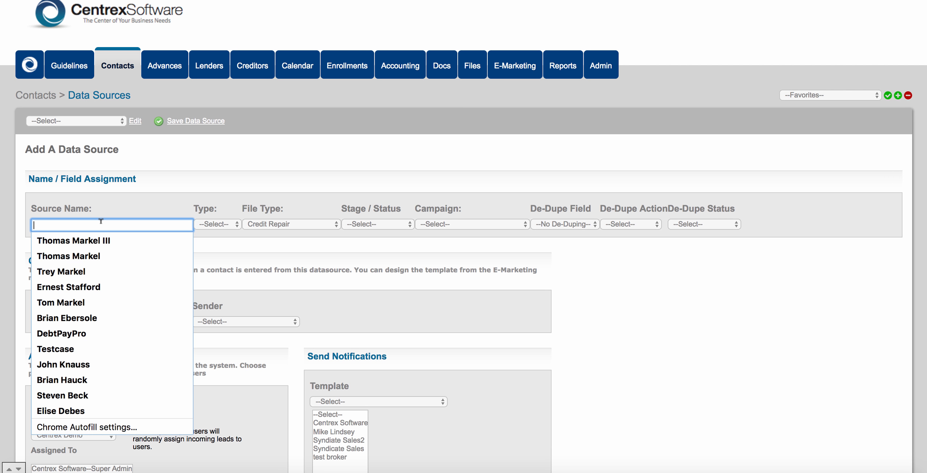
pyautogui.write('Test')
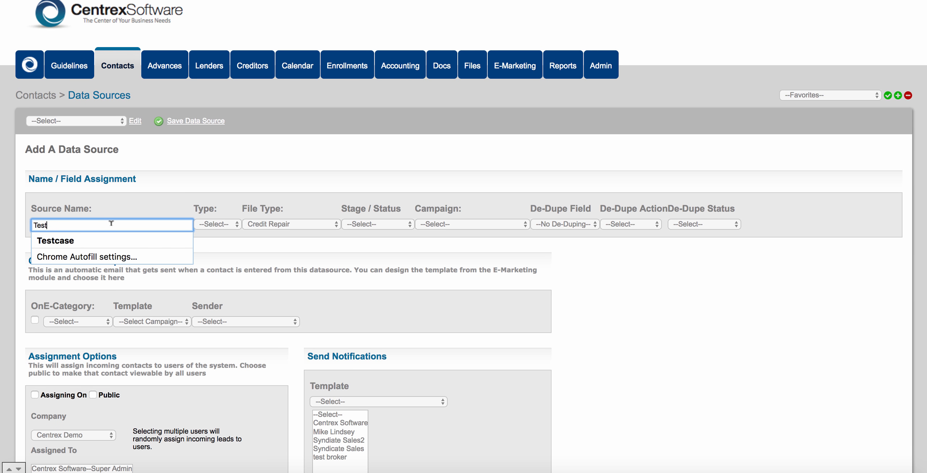
pyautogui.write(' Import')
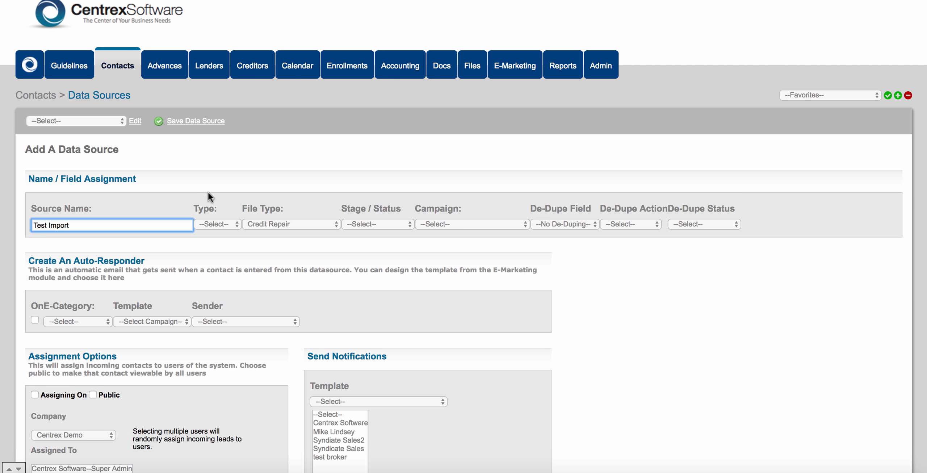
# Set the new data source's type to Import, file type to Business Loans and stage/status to Lead : Cold Lead
pyautogui.scroll(-1, 208, 192)
pyautogui.click(225, 213)
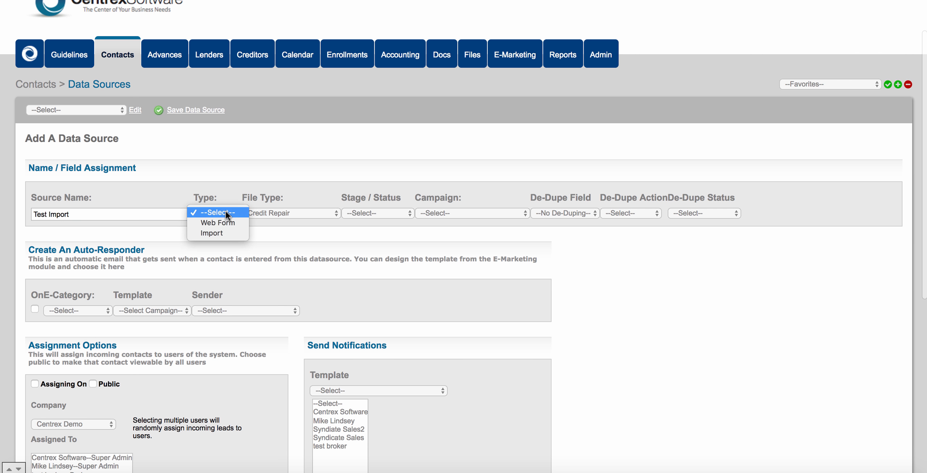
pyautogui.click(228, 230)
pyautogui.click(284, 212)
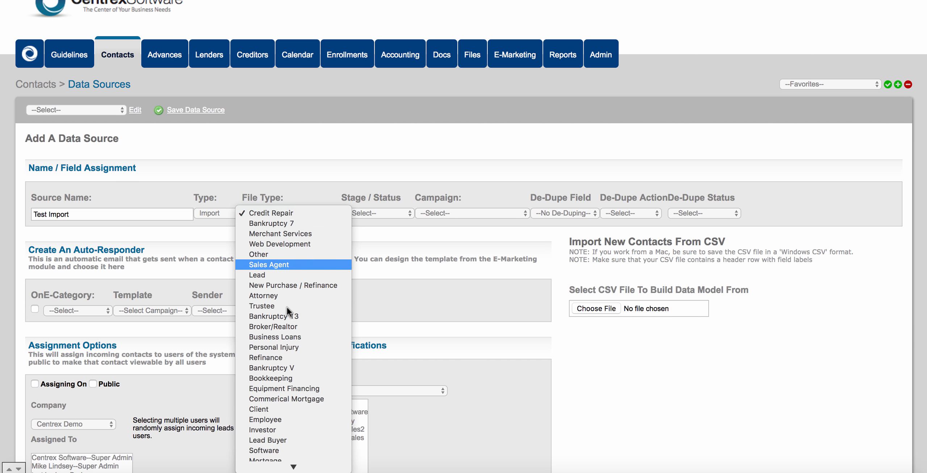
pyautogui.click(289, 334)
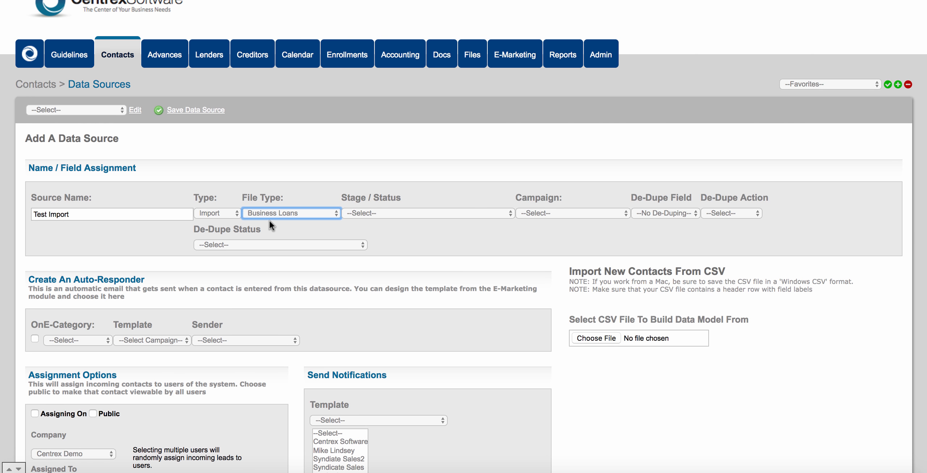
pyautogui.scroll(-1, 409, 206)
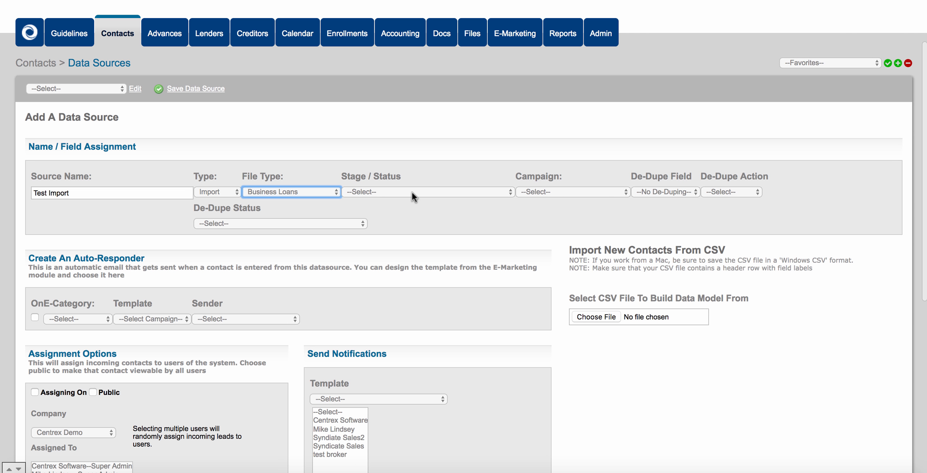
pyautogui.click(411, 192)
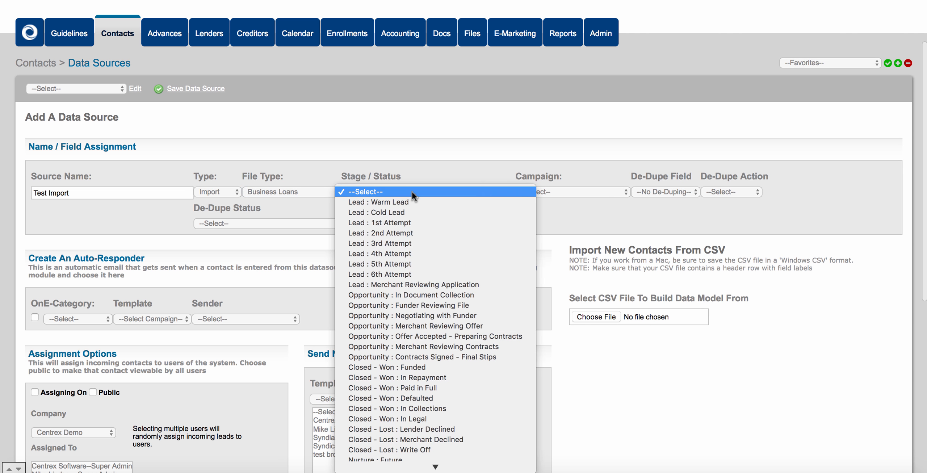
pyautogui.click(413, 212)
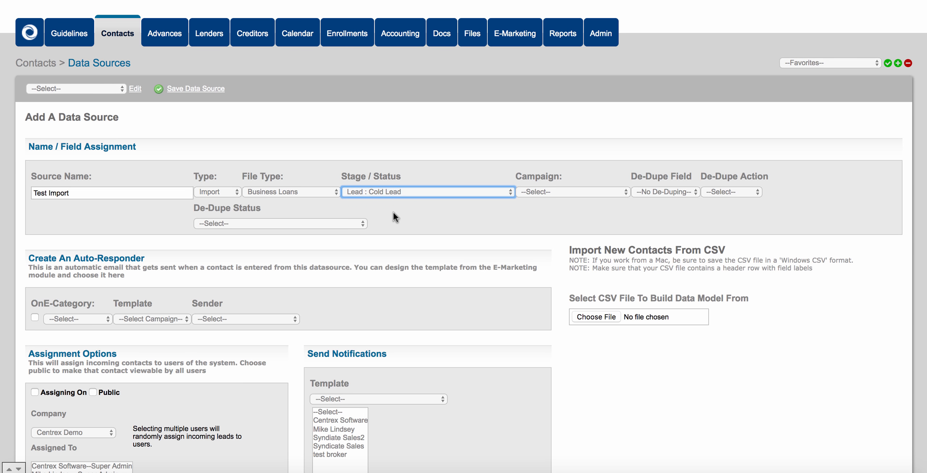
# Check the Import New Contacts From CSV section and review the A Test Import spreadsheet's headers in Excel, from First Name through Cell Phone
pyautogui.scroll(-2, 507, 227)
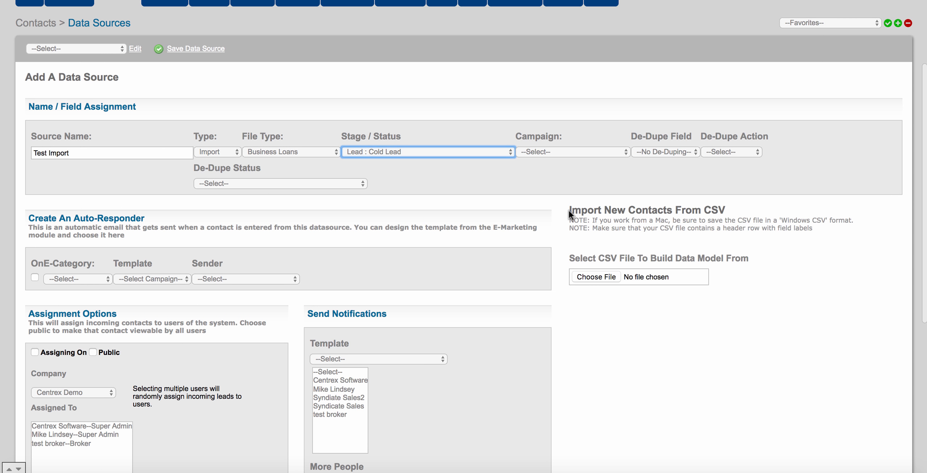
pyautogui.moveTo(569, 210); pyautogui.dragTo(713, 211)
pyautogui.click(568, 210)
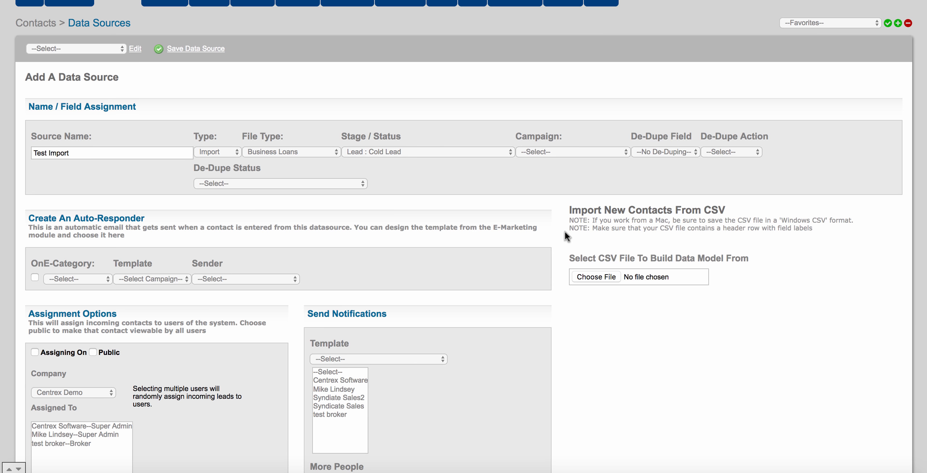
pyautogui.hotkey('ctrl', 'Up')
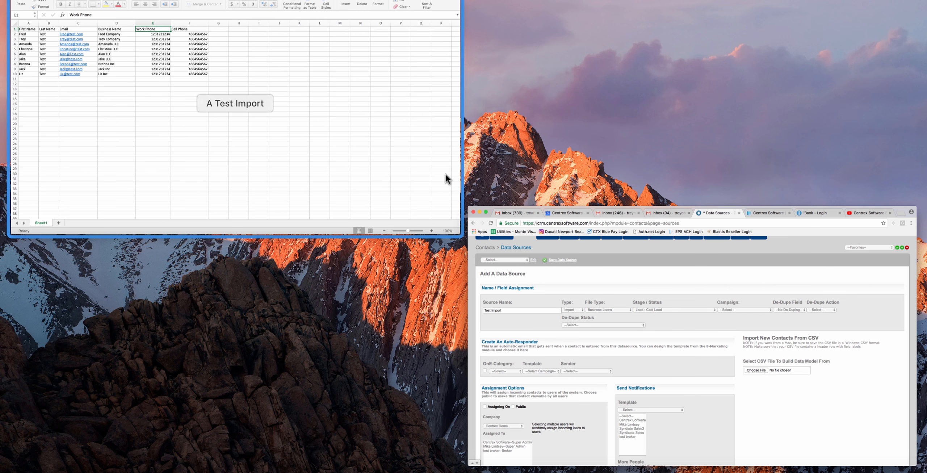
pyautogui.click(446, 175)
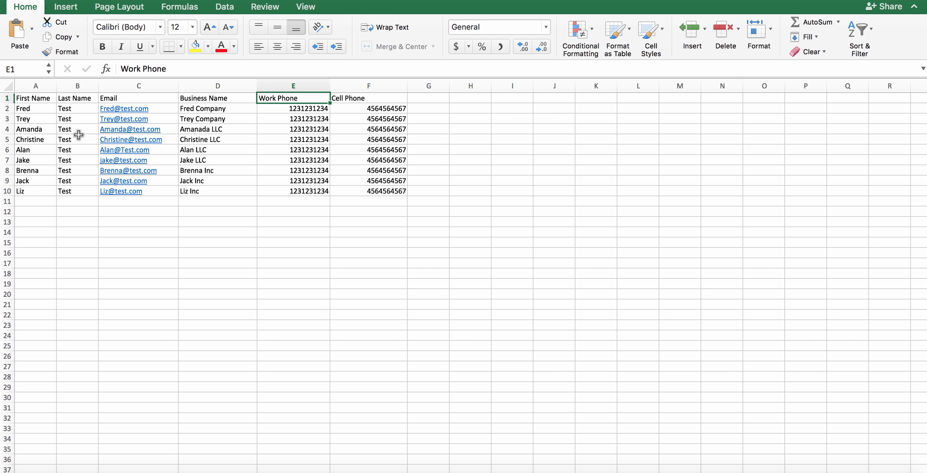
pyautogui.click(42, 99)
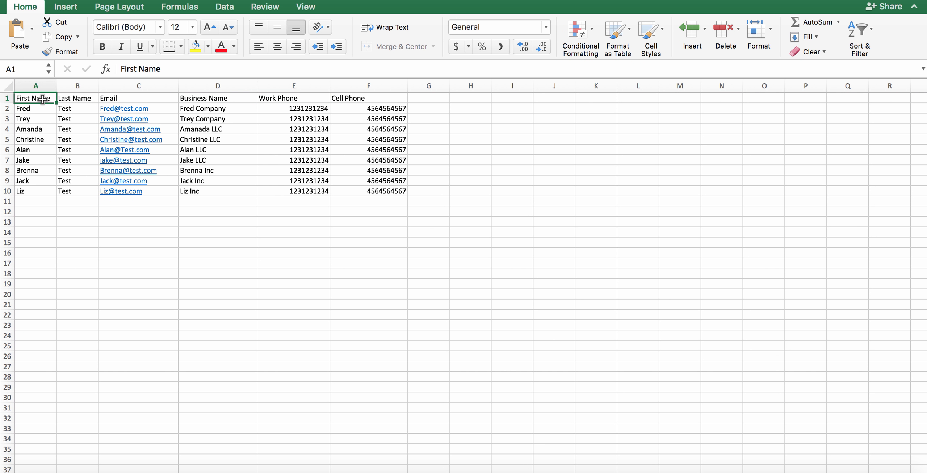
pyautogui.click(69, 99)
pyautogui.click(108, 99)
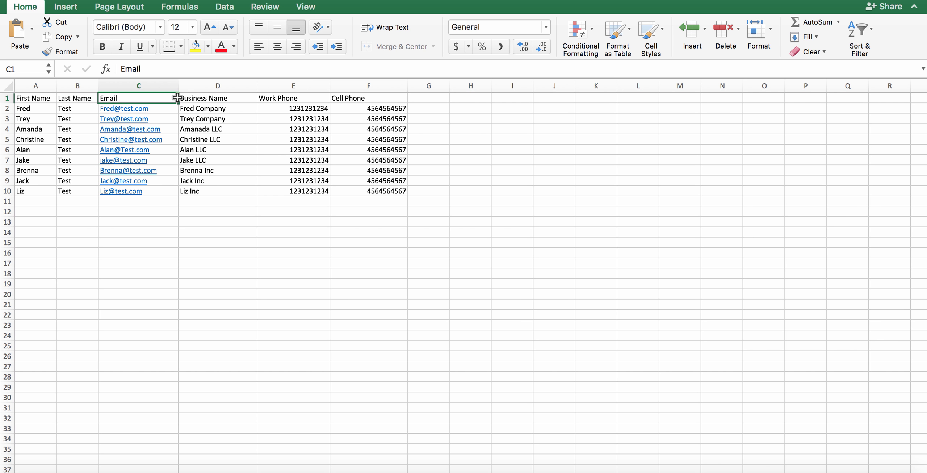
pyautogui.click(196, 99)
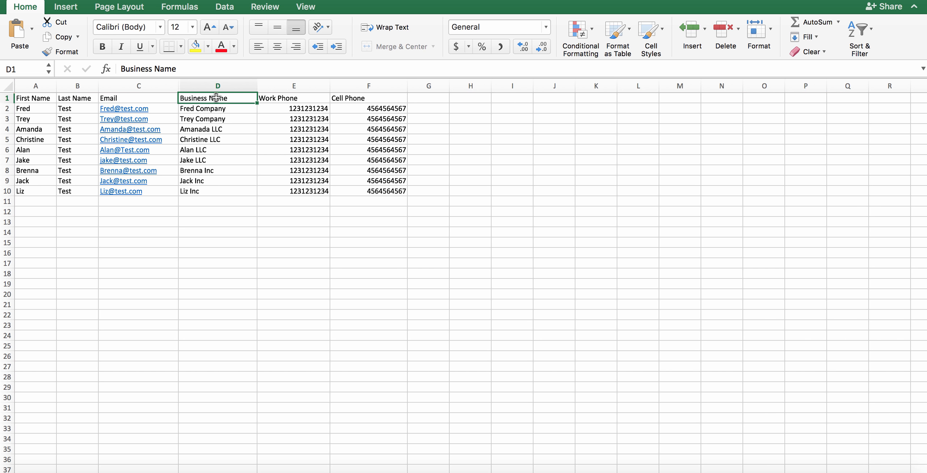
pyautogui.click(282, 99)
pyautogui.click(349, 98)
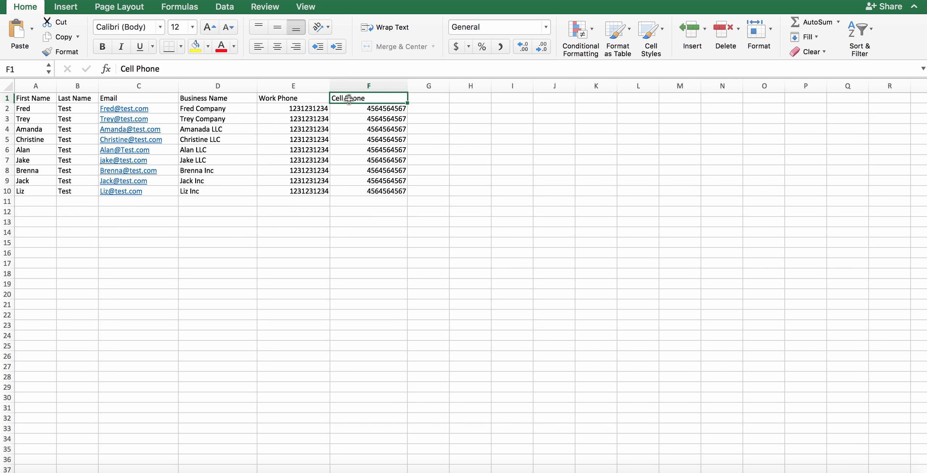
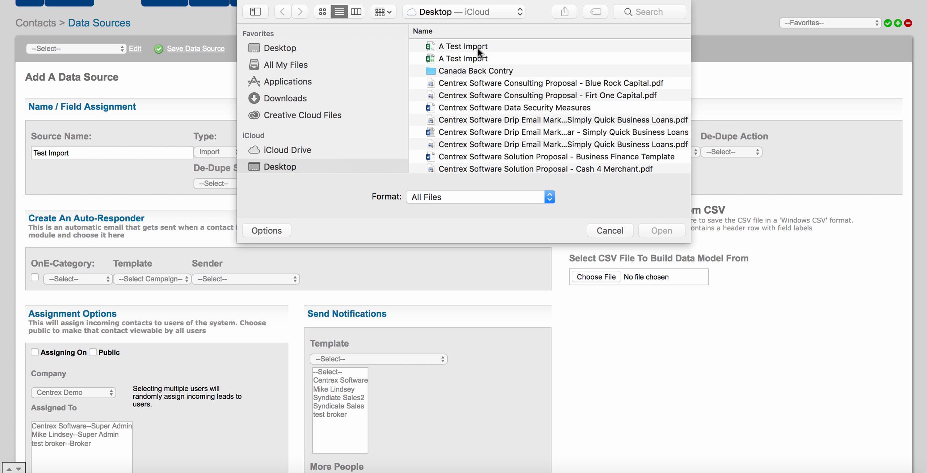
# Choose A Test Import.csv from the Desktop as the data model file and save the data source
pyautogui.click(478, 48)
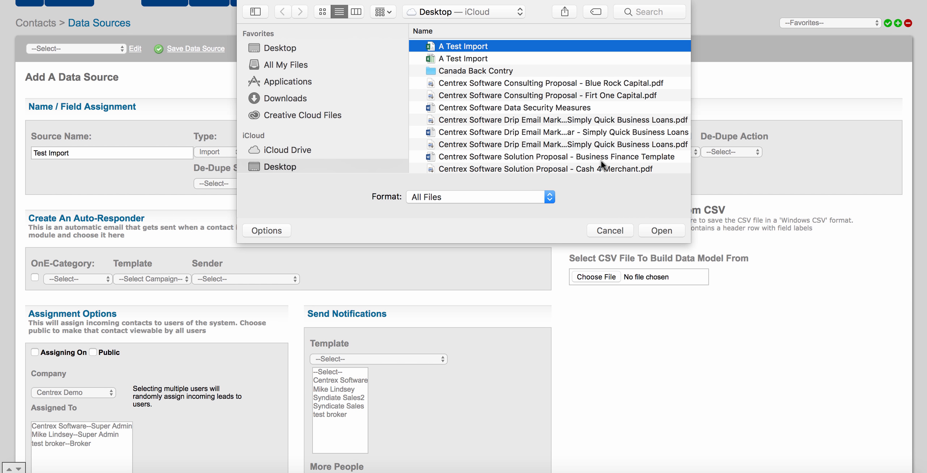
pyautogui.click(662, 231)
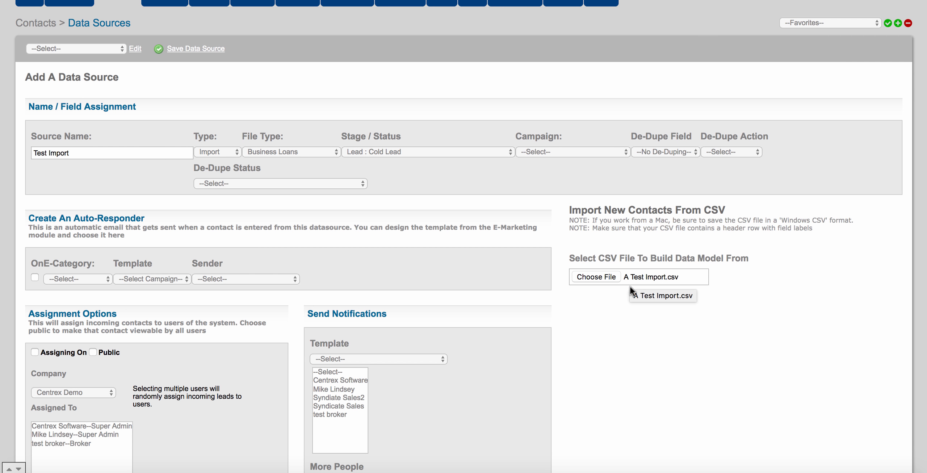
pyautogui.scroll(2, 489, 301)
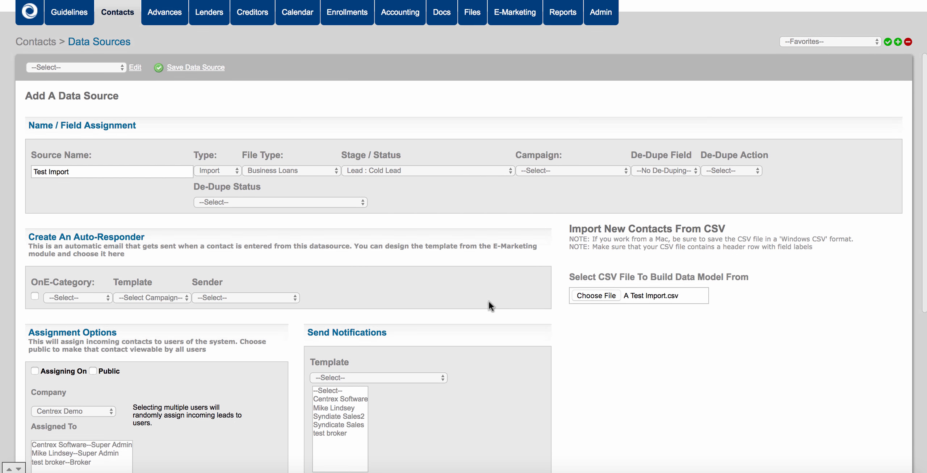
pyautogui.click(204, 83)
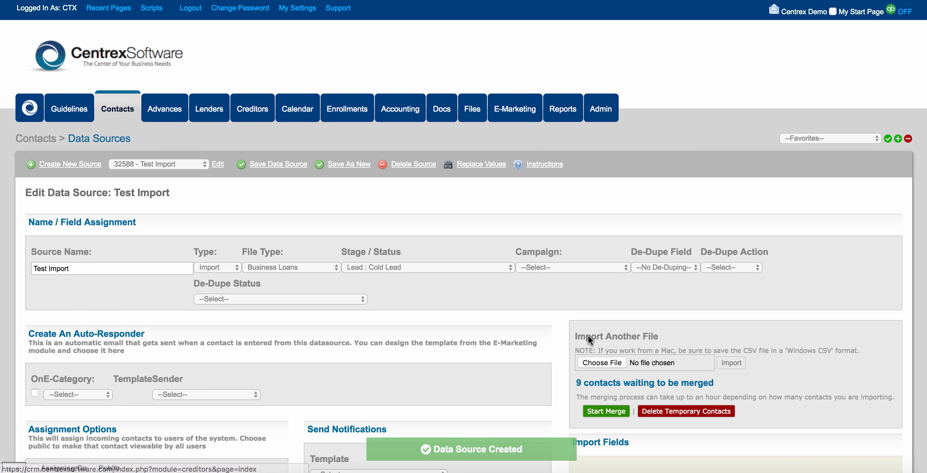
# Review the existing field maps under Import Fields and map tmp_firstname to First Name
pyautogui.scroll(-8, 588, 336)
pyautogui.scroll(-5, 589, 335)
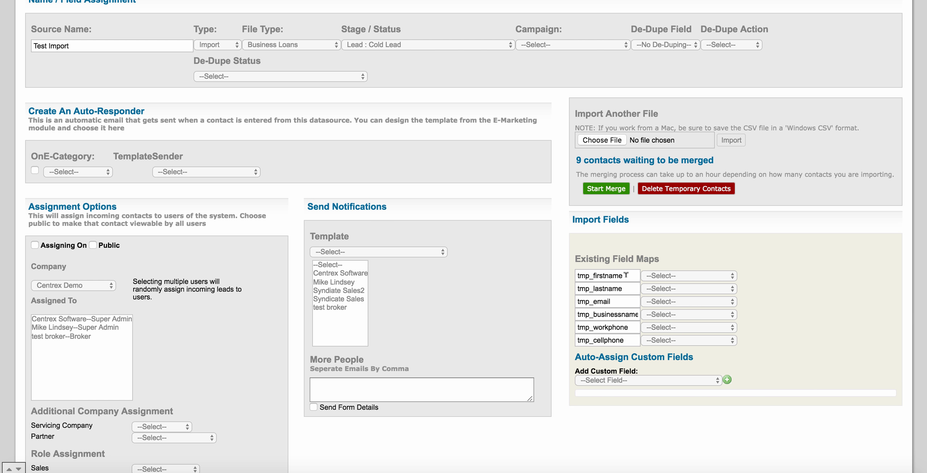
pyautogui.moveTo(625, 275); pyautogui.dragTo(605, 294)
pyautogui.click(613, 300)
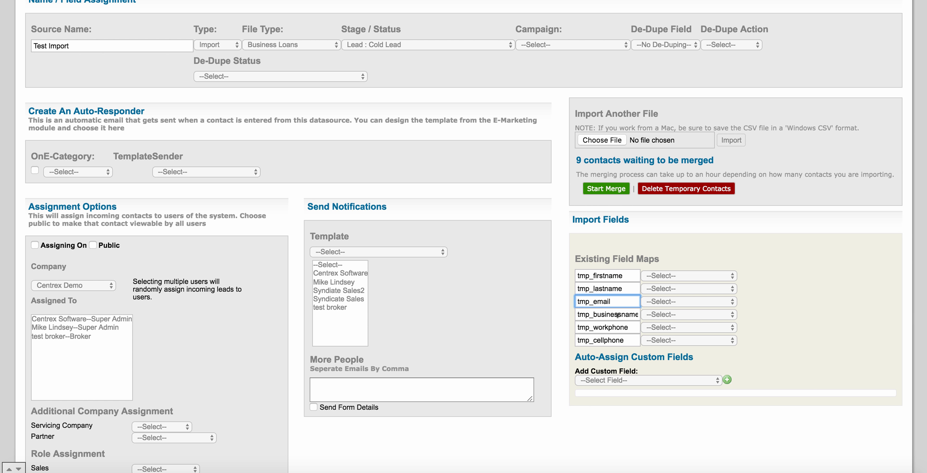
pyautogui.moveTo(633, 324); pyautogui.dragTo(595, 336)
pyautogui.click(567, 321)
pyautogui.click(672, 276)
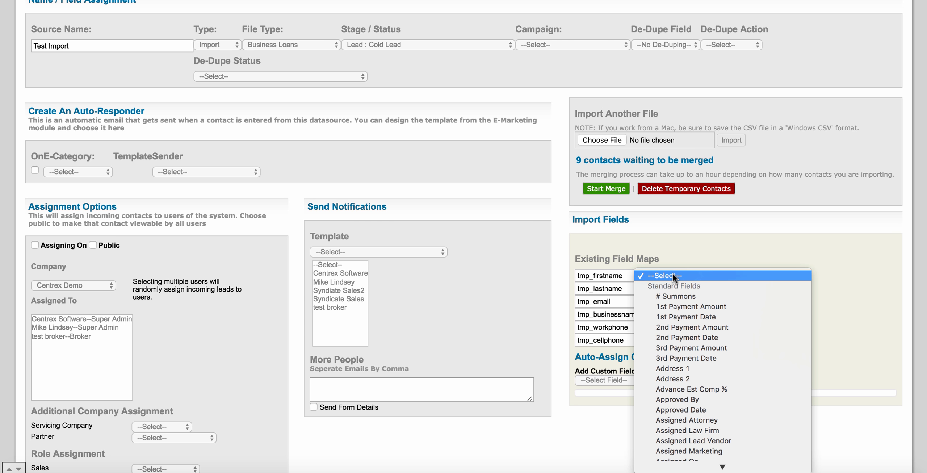
pyautogui.write('fir')
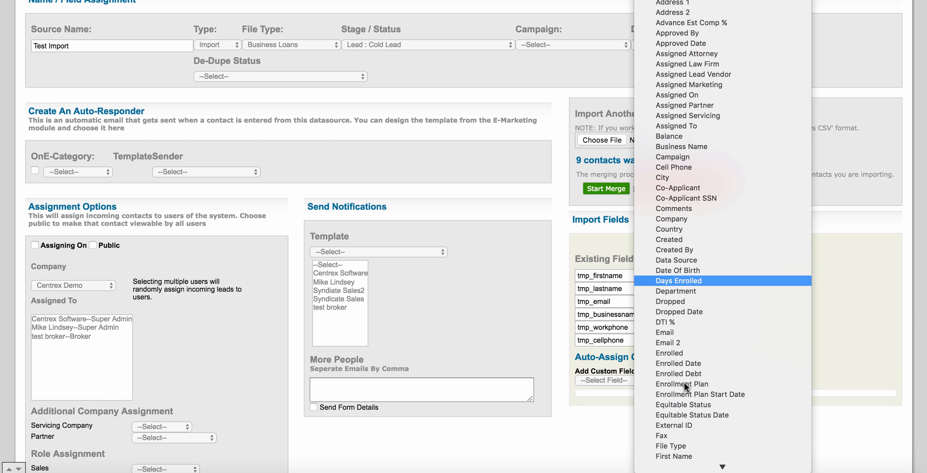
pyautogui.click(683, 448)
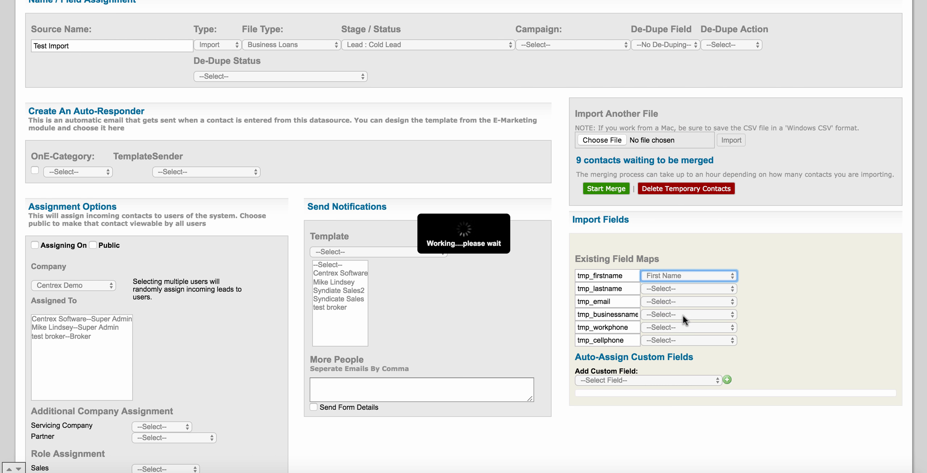
# Map the tmp_lastname import field to Last Name
pyautogui.click(675, 288)
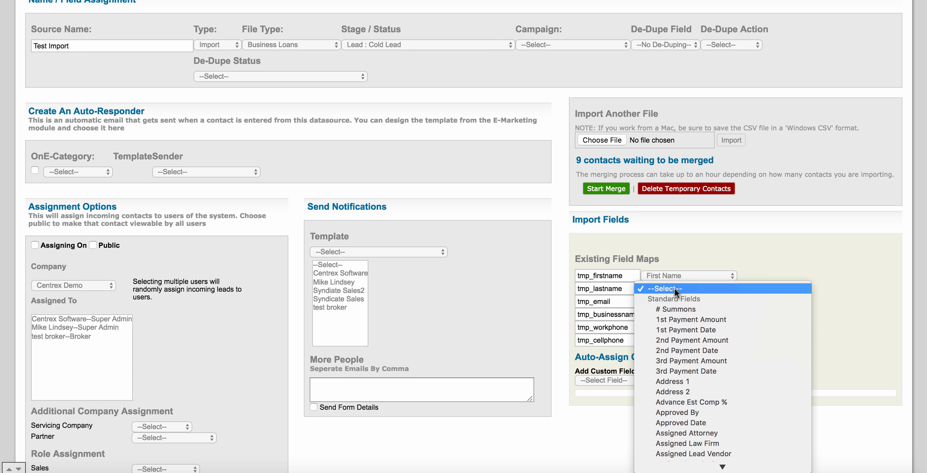
pyautogui.scroll(-10, 674, 288)
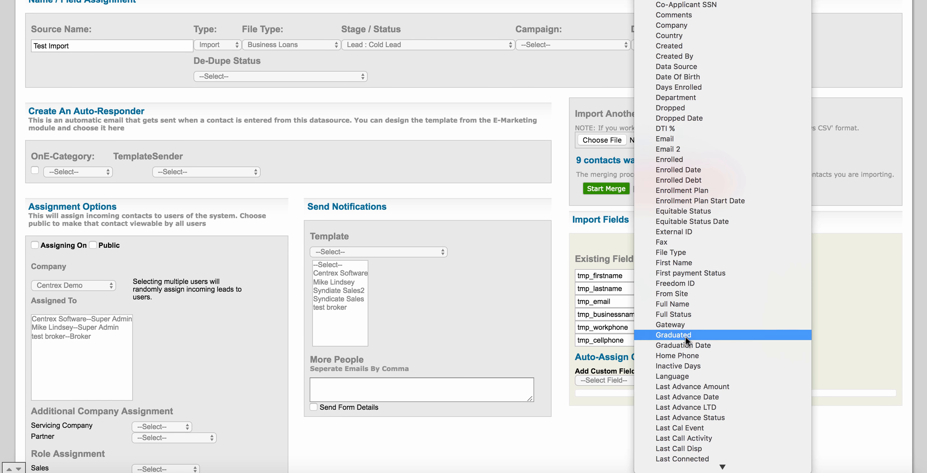
pyautogui.scroll(-4, 685, 337)
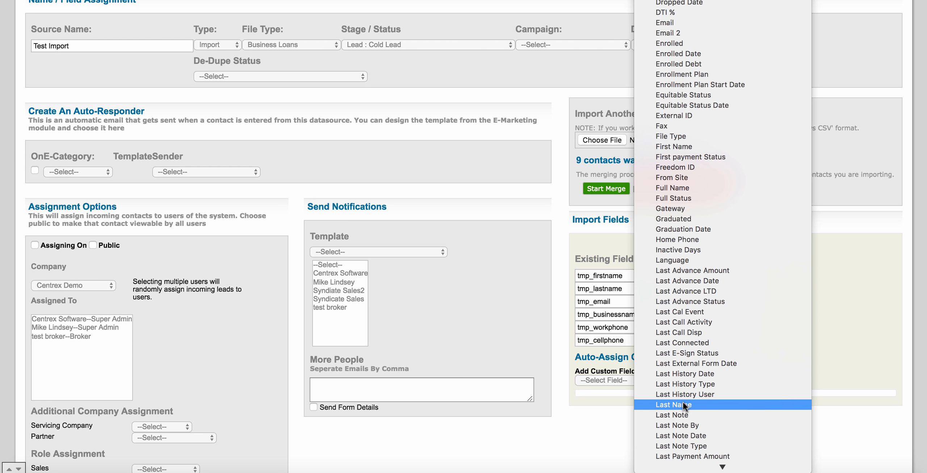
pyautogui.click(683, 404)
# Map tmp_email to Email and tmp_businessname to Business Name in the existing field maps
pyautogui.click(685, 301)
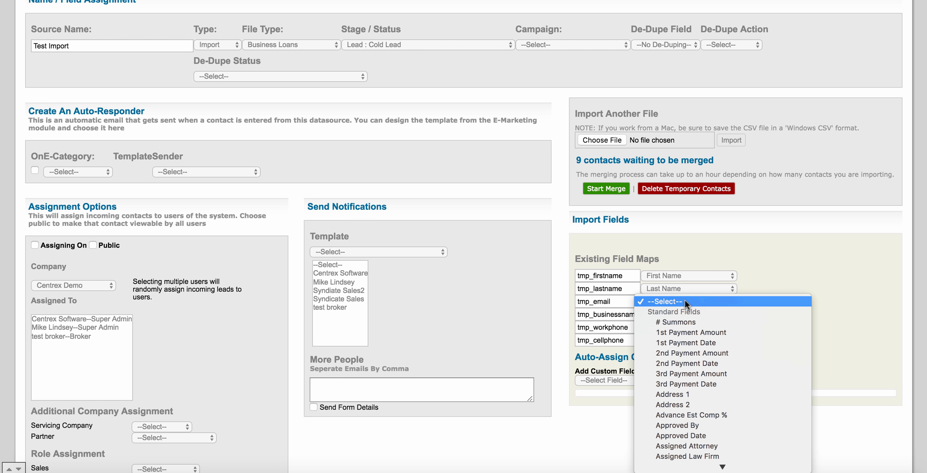
pyautogui.scroll(-5, 685, 300)
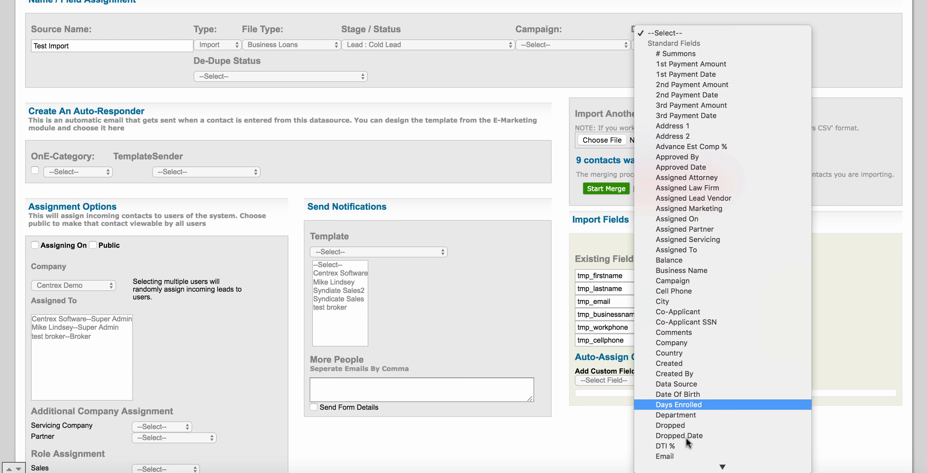
pyautogui.click(684, 453)
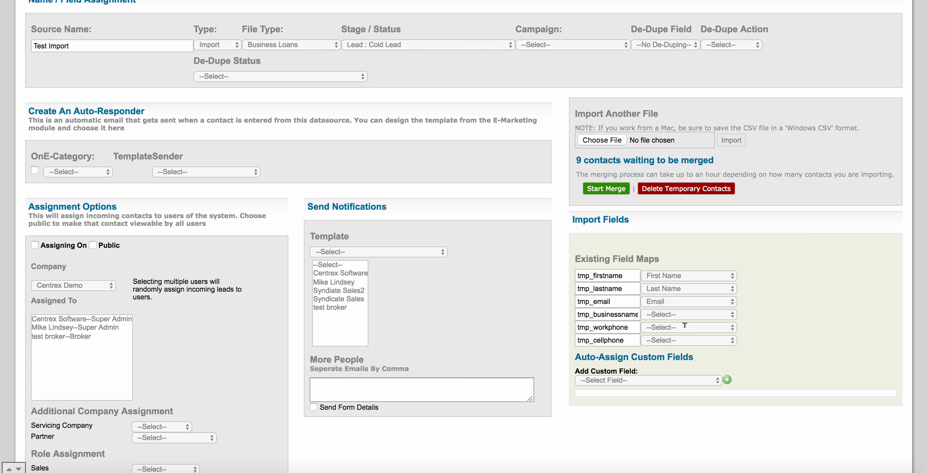
pyautogui.click(684, 314)
pyautogui.scroll(-5, 684, 311)
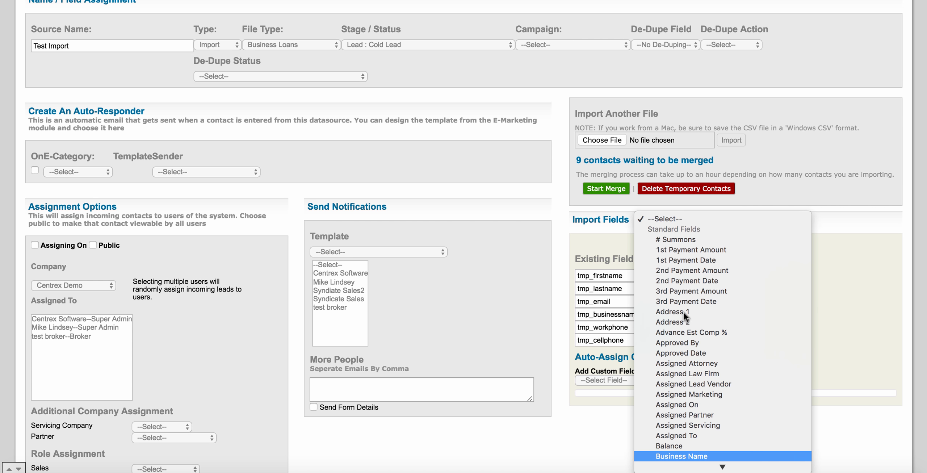
pyautogui.click(692, 457)
# Map tmp_workphone to Work Phone and tmp_cellphone to Cell Phone in the existing field maps
pyautogui.click(671, 326)
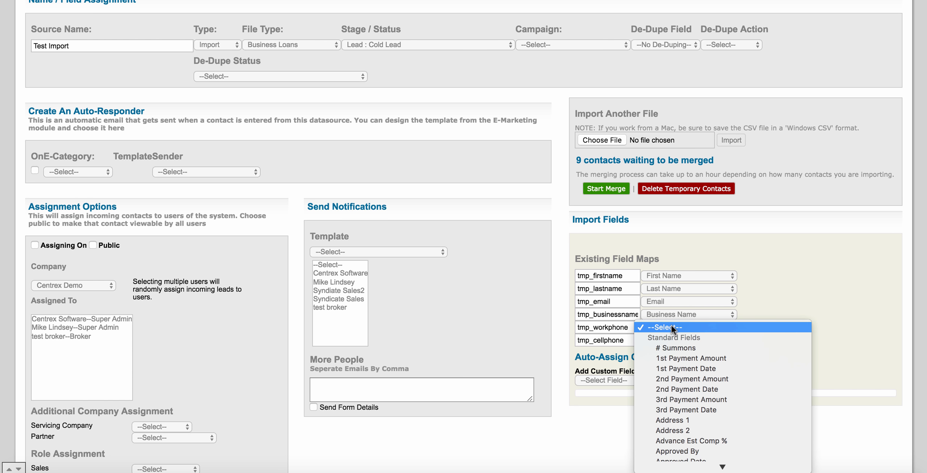
pyautogui.press('w')
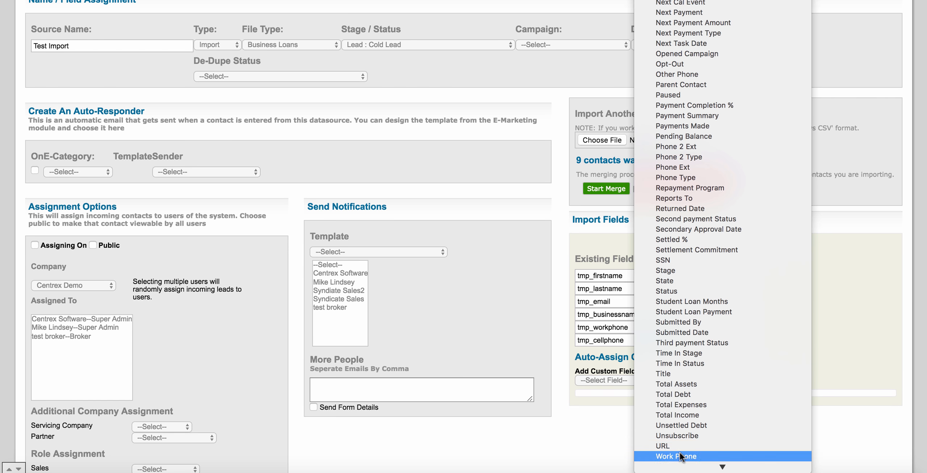
pyautogui.press('Return')
pyautogui.click(670, 339)
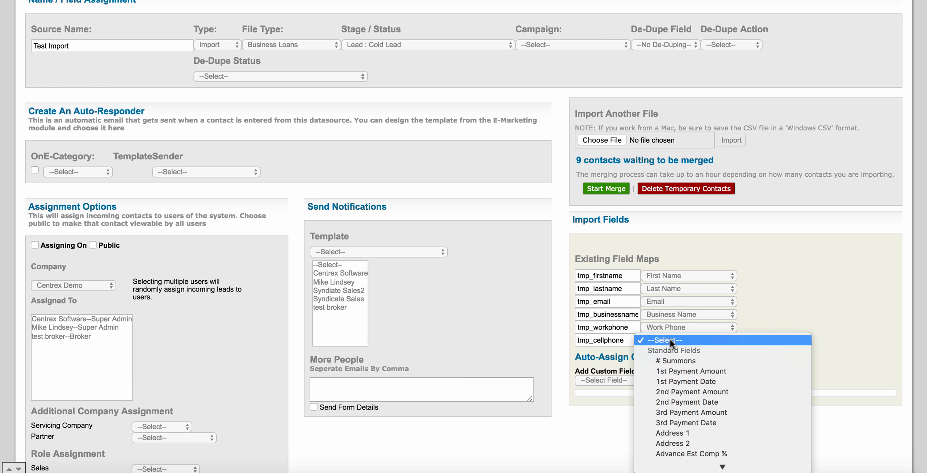
pyautogui.press('c')
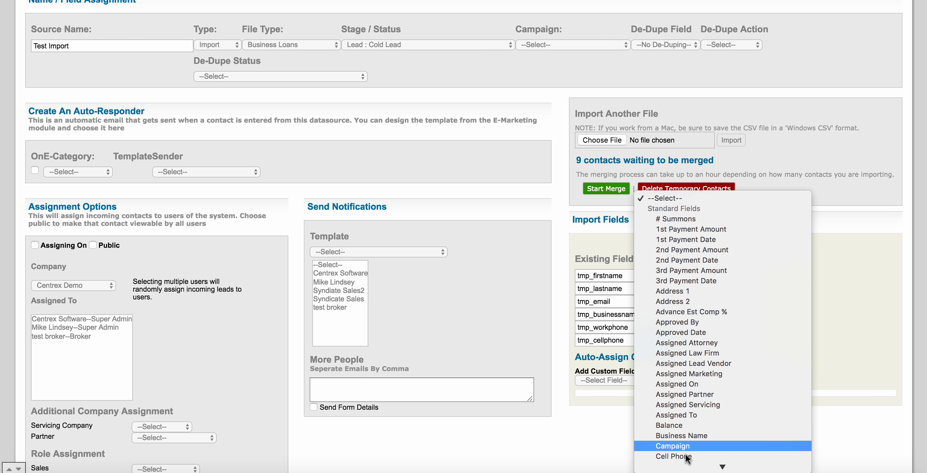
pyautogui.click(686, 456)
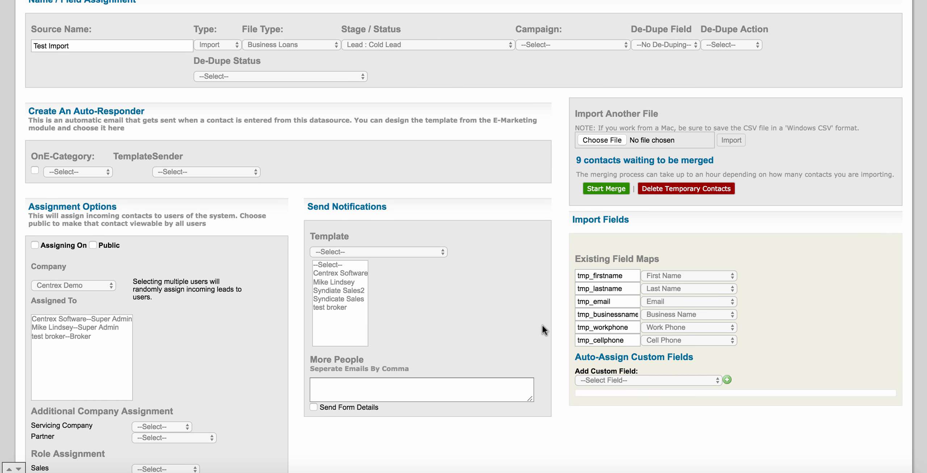
# Start merging the contacts waiting in the Test Import data source, accept the confirmation and dismiss the import notifications
pyautogui.scroll(3, 345, 177)
pyautogui.scroll(-3, 571, 281)
pyautogui.scroll(-1, 571, 281)
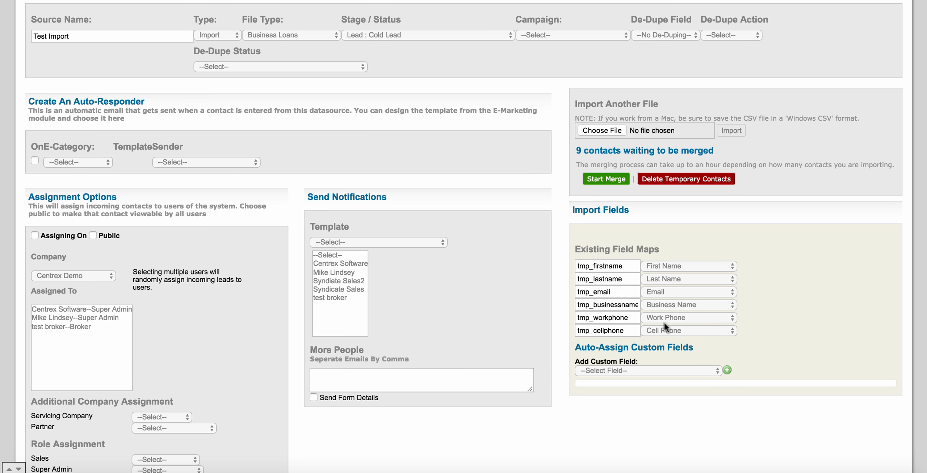
pyautogui.scroll(3, 665, 323)
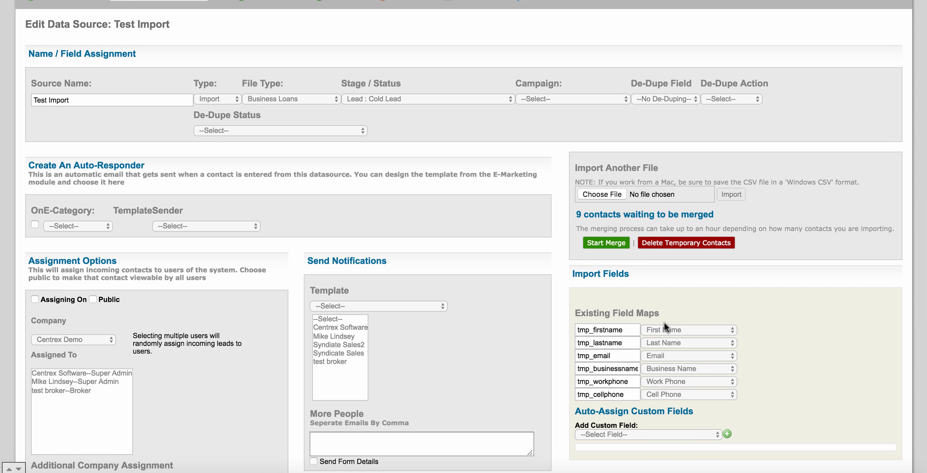
pyautogui.moveTo(582, 211); pyautogui.dragTo(700, 213)
pyautogui.click(772, 247)
pyautogui.click(618, 243)
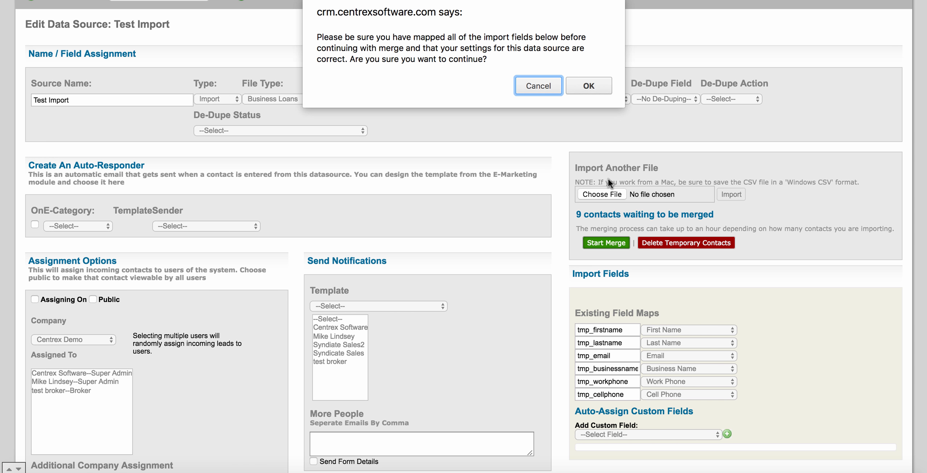
pyautogui.click(596, 86)
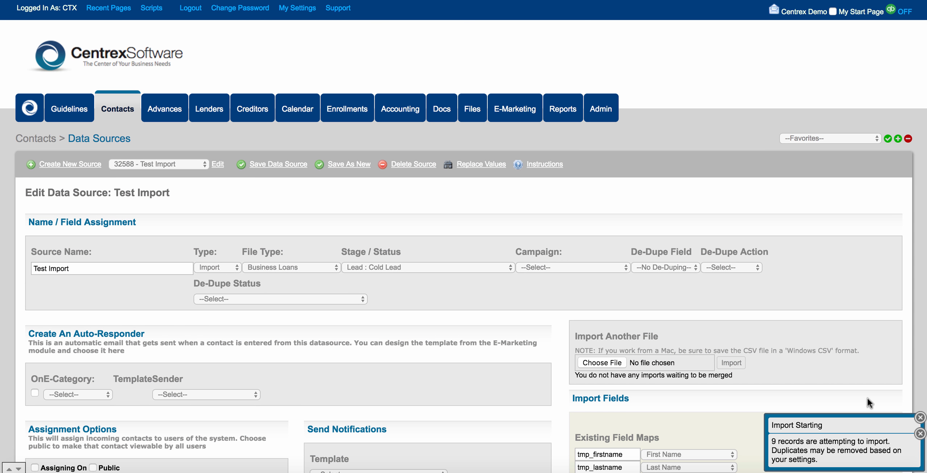
pyautogui.click(921, 418)
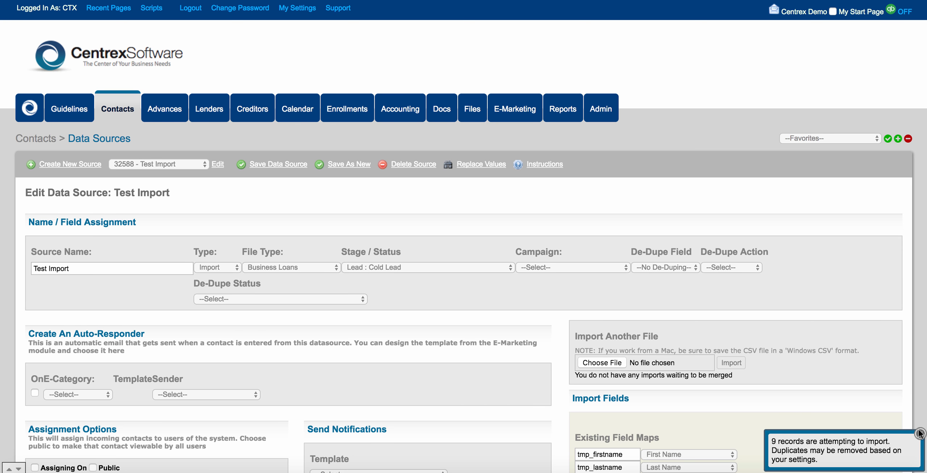
pyautogui.click(921, 434)
# Create a new list in the Contacts module and name it Test Import
pyautogui.scroll(-5, 519, 359)
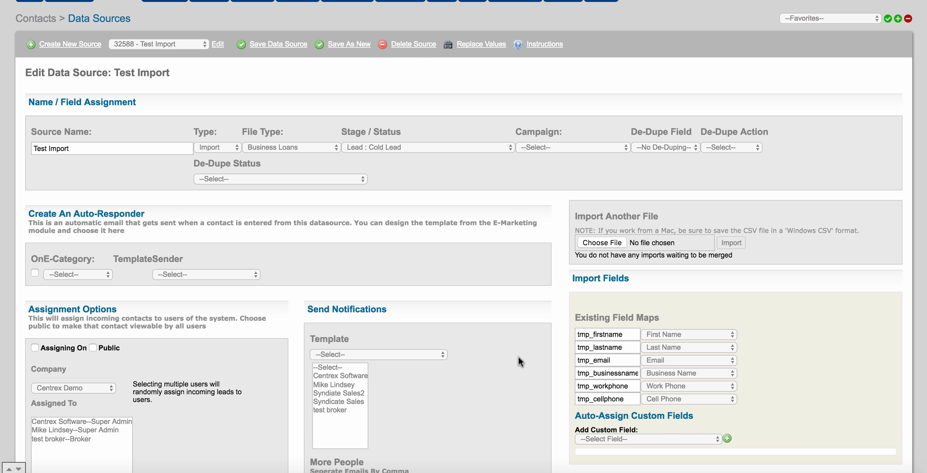
pyautogui.scroll(4, 518, 357)
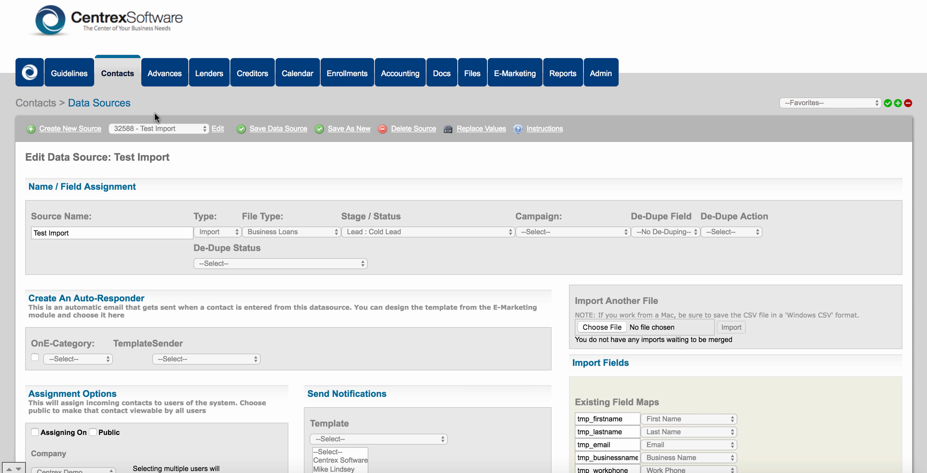
pyautogui.click(128, 78)
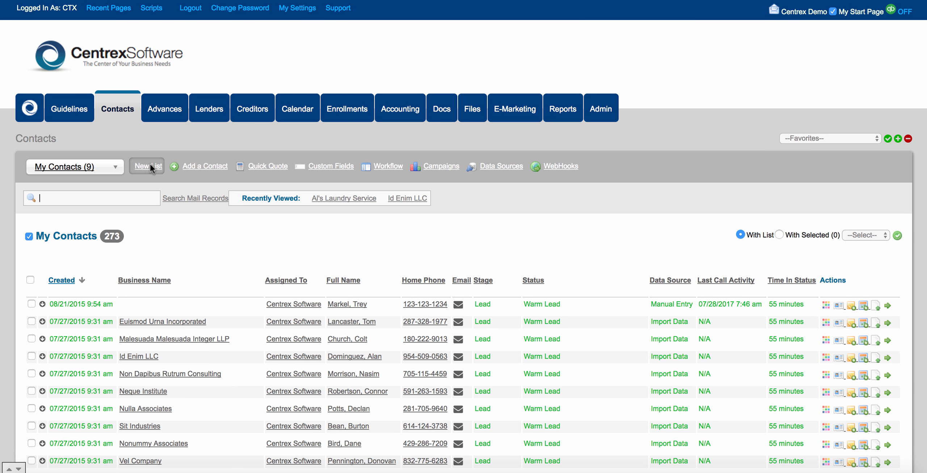
pyautogui.click(149, 166)
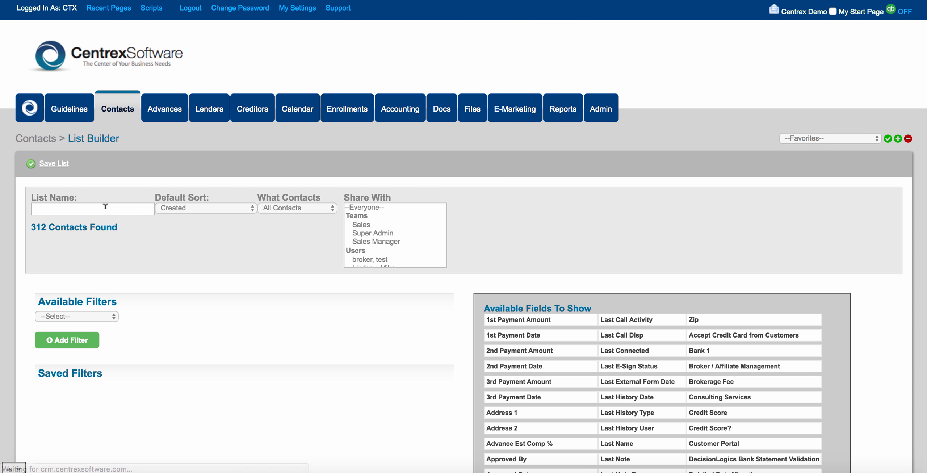
pyautogui.click(105, 206)
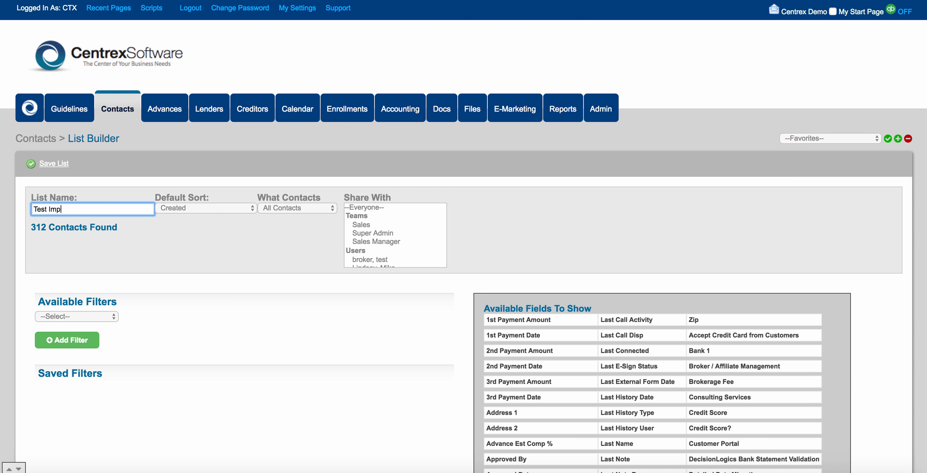
# Add a Data Source filter for the Test Import source to the list and check the number of contacts found
pyautogui.scroll(-3, 159, 248)
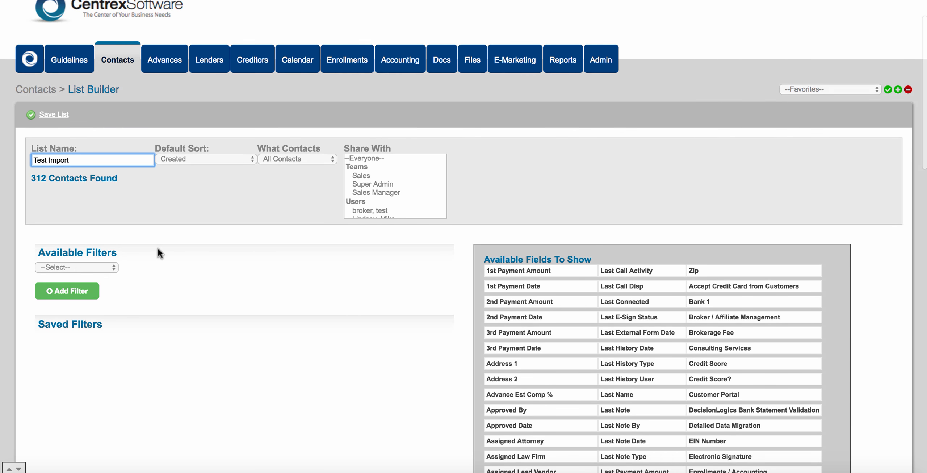
pyautogui.moveTo(41, 224); pyautogui.dragTo(113, 244)
pyautogui.click(114, 244)
pyautogui.scroll(-3, 101, 296)
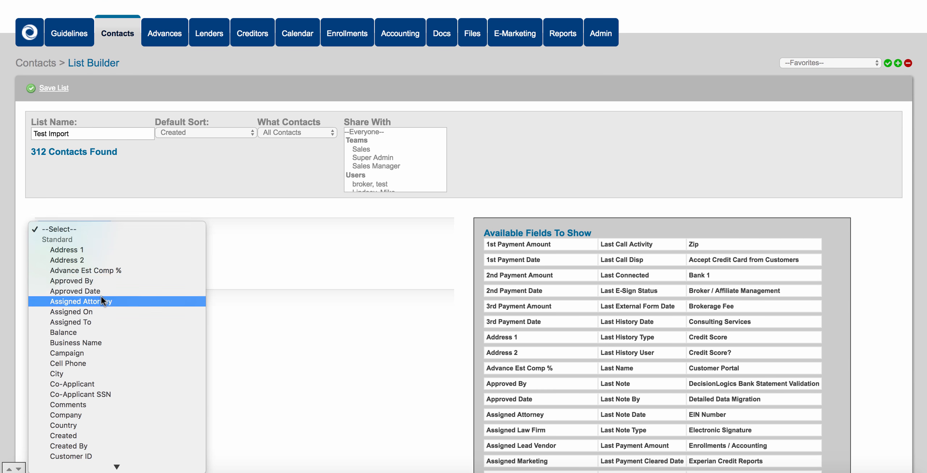
pyautogui.scroll(-2, 98, 331)
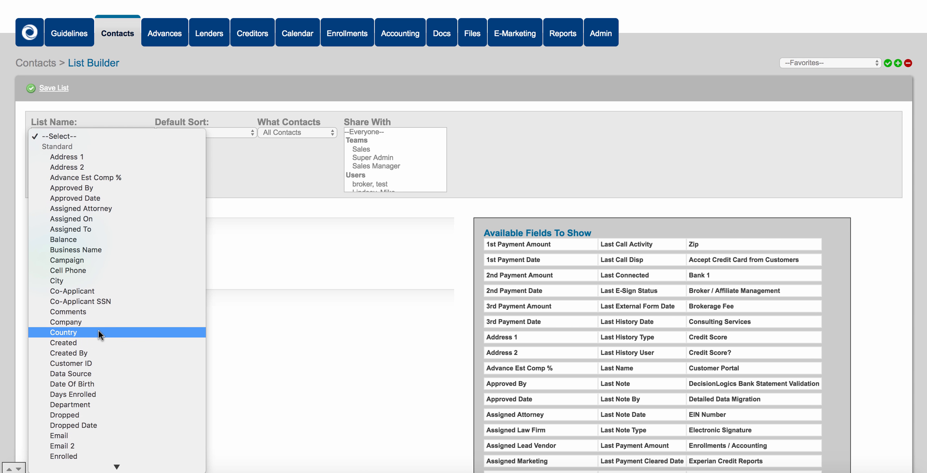
pyautogui.click(92, 371)
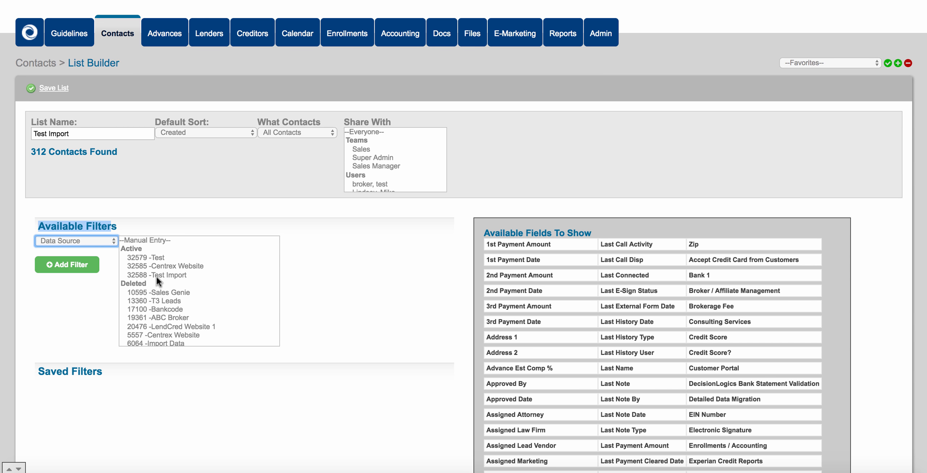
pyautogui.click(135, 275)
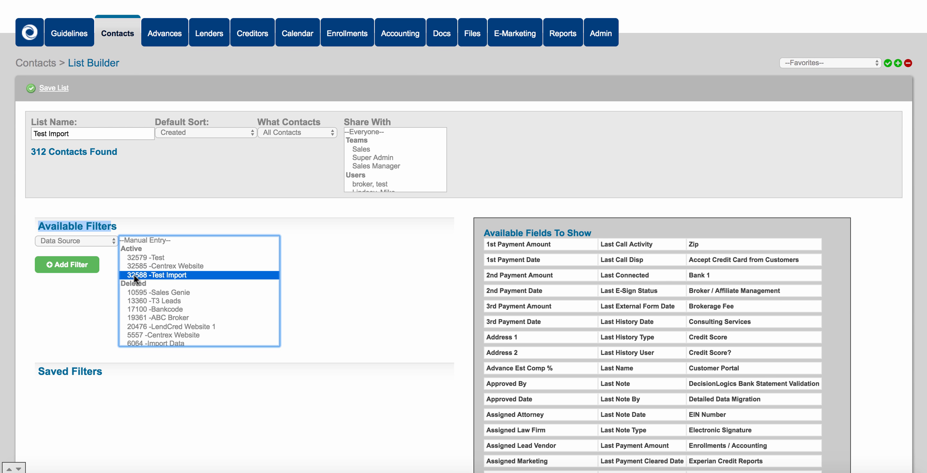
pyautogui.click(95, 269)
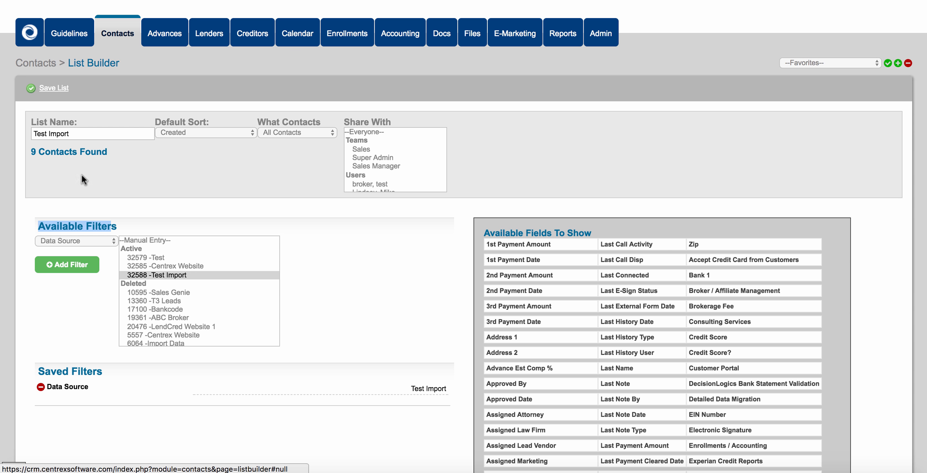
pyautogui.moveTo(33, 149); pyautogui.dragTo(108, 152)
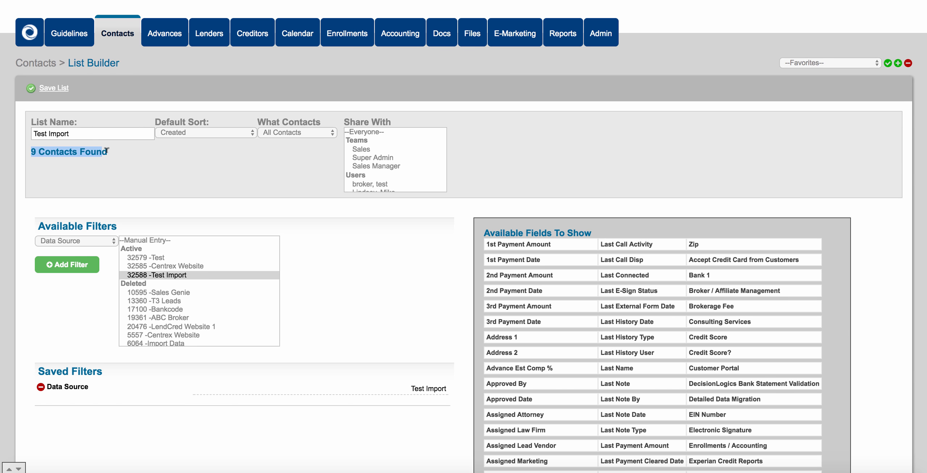
pyautogui.click(338, 217)
# Move Home Phone out of Show Fields On List and back into the available fields
pyautogui.scroll(-7, 561, 319)
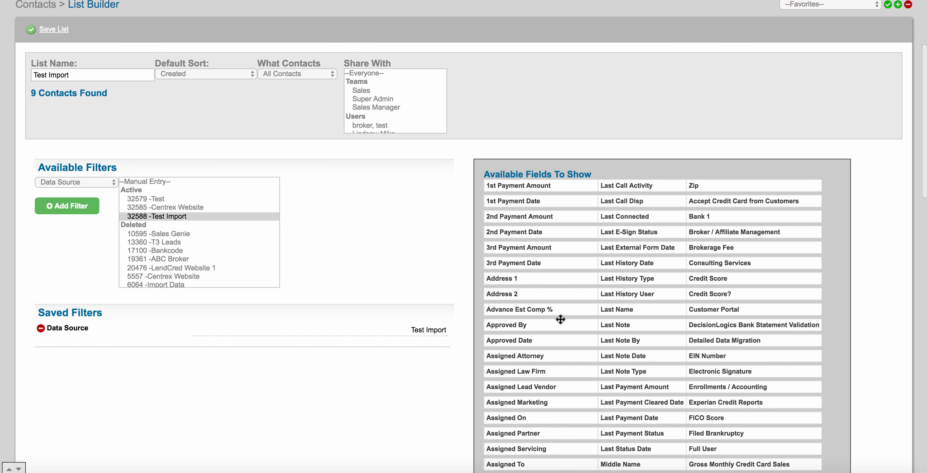
pyautogui.scroll(-18, 561, 319)
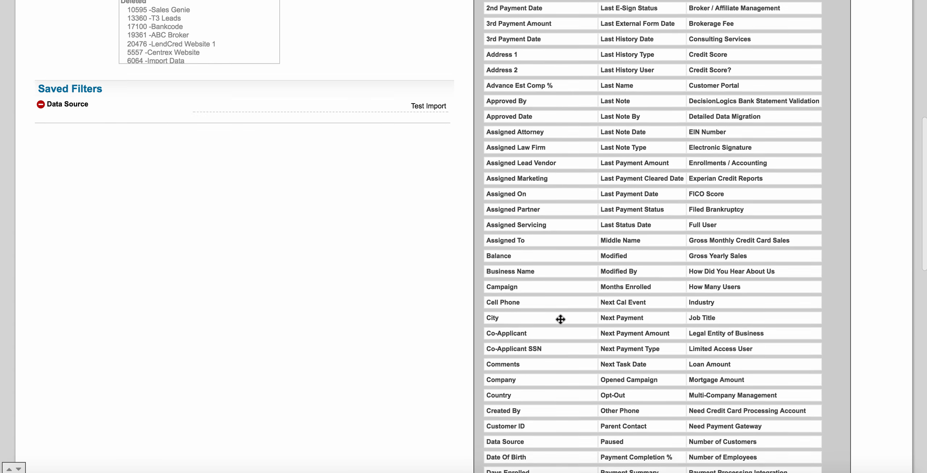
pyautogui.scroll(-1, 559, 319)
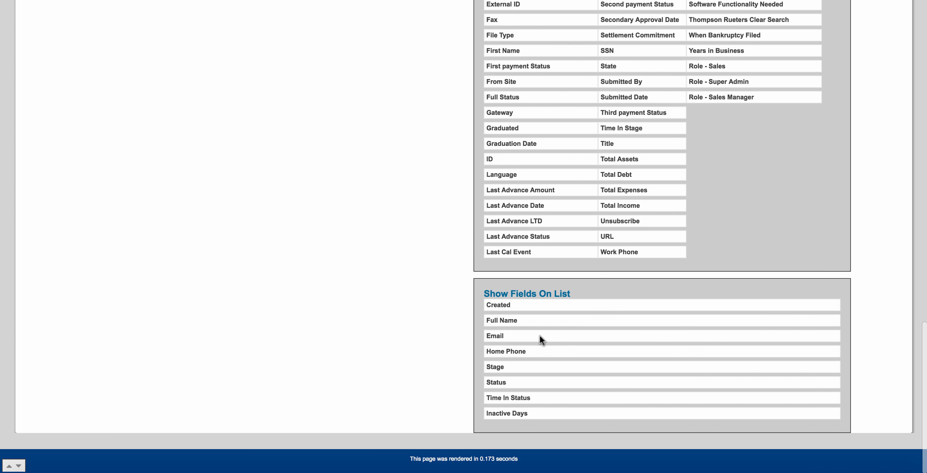
pyautogui.moveTo(525, 354); pyautogui.dragTo(529, 242)
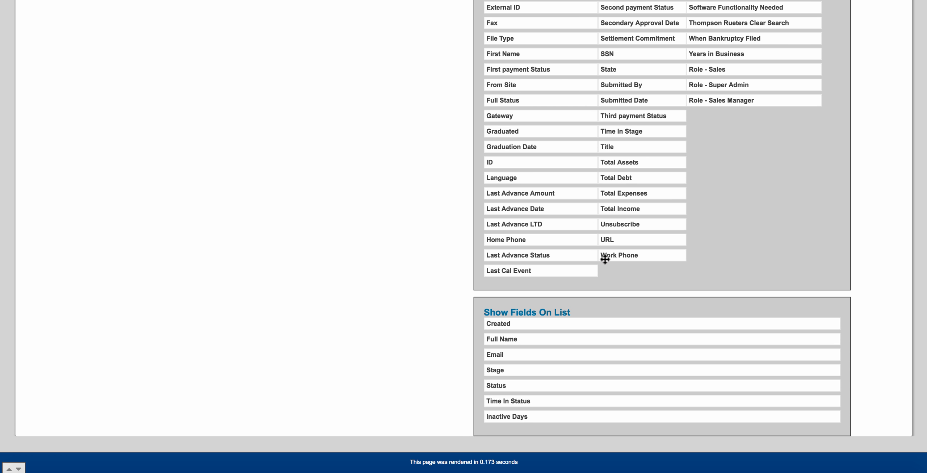
# Find the Business Name field and add it to Show Fields On List directly after Full Name
pyautogui.press('super+f')
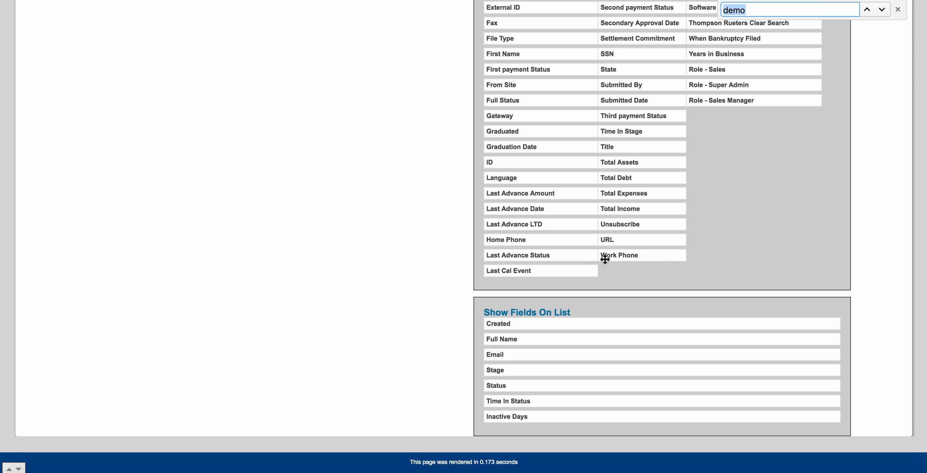
pyautogui.write('business')
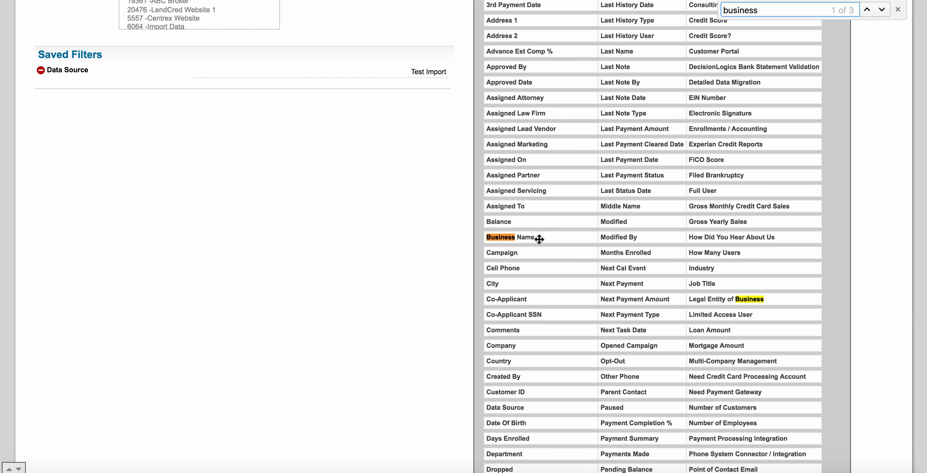
pyautogui.moveTo(539, 239); pyautogui.dragTo(555, 333)
pyautogui.scroll(-10, 551, 268)
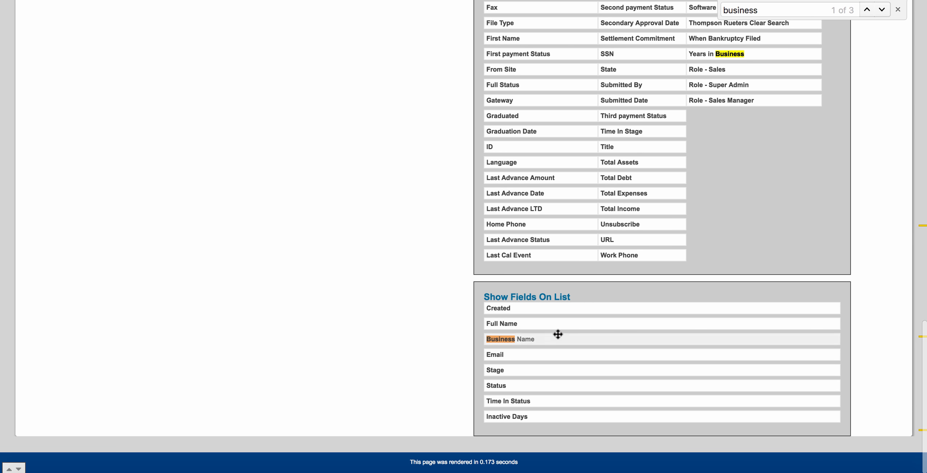
# Find the Work Phone field and add it to Show Fields On List directly after Business Name
pyautogui.doubleClick(727, 9)
pyautogui.write('work')
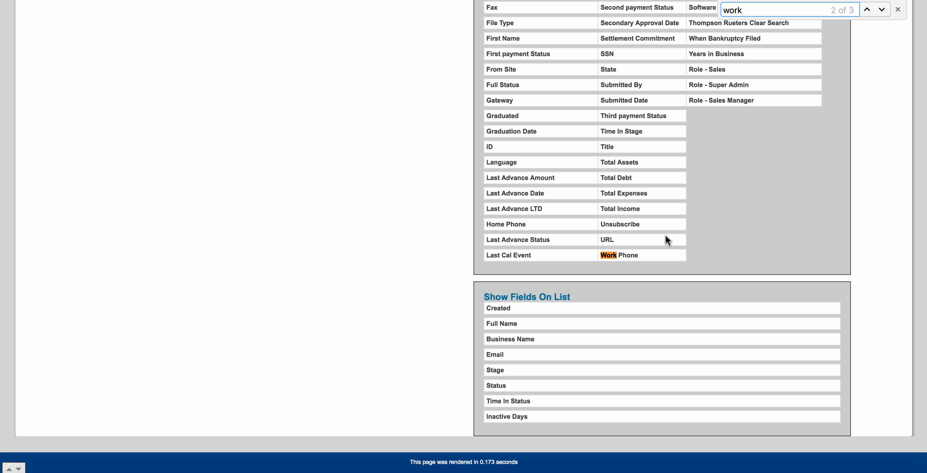
pyautogui.moveTo(653, 253); pyautogui.dragTo(654, 359)
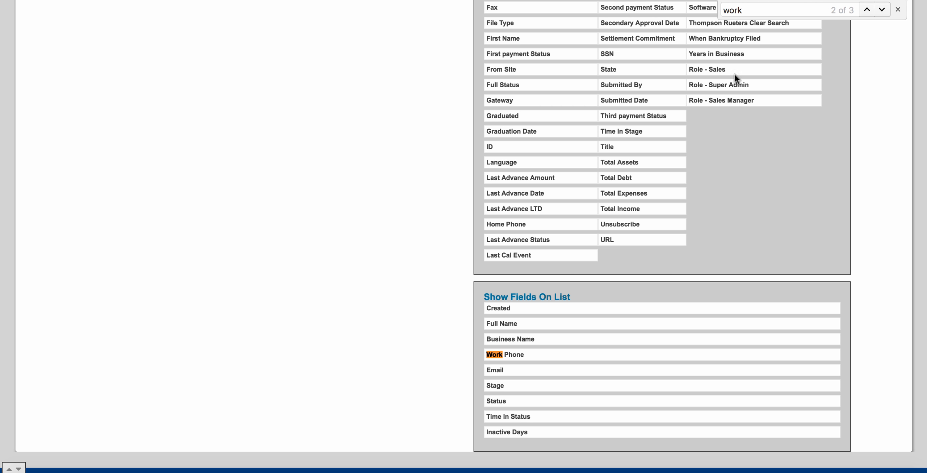
# Find the Cell Phone field, place it between Business Name and Work Phone in the shown fields, and save the list
pyautogui.doubleClick(729, 10)
pyautogui.write('cell')
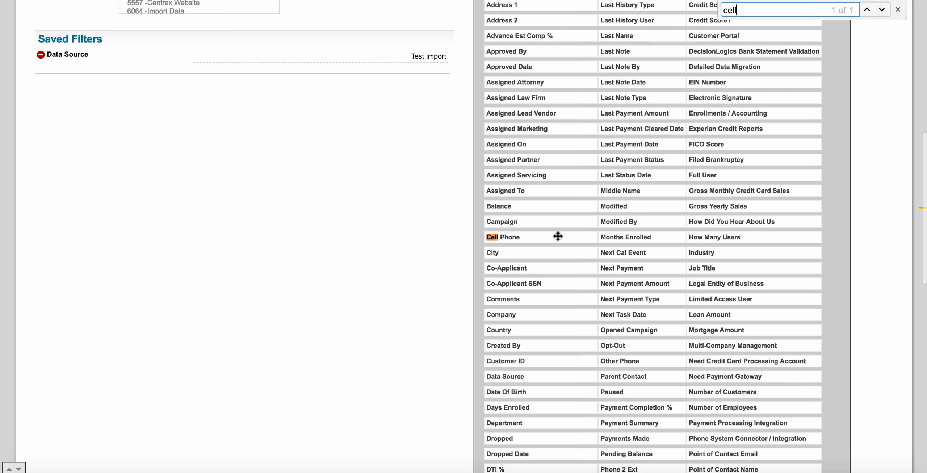
pyautogui.moveTo(557, 238); pyautogui.dragTo(544, 327)
pyautogui.scroll(-15, 583, 275)
pyautogui.scroll(15, 143, 287)
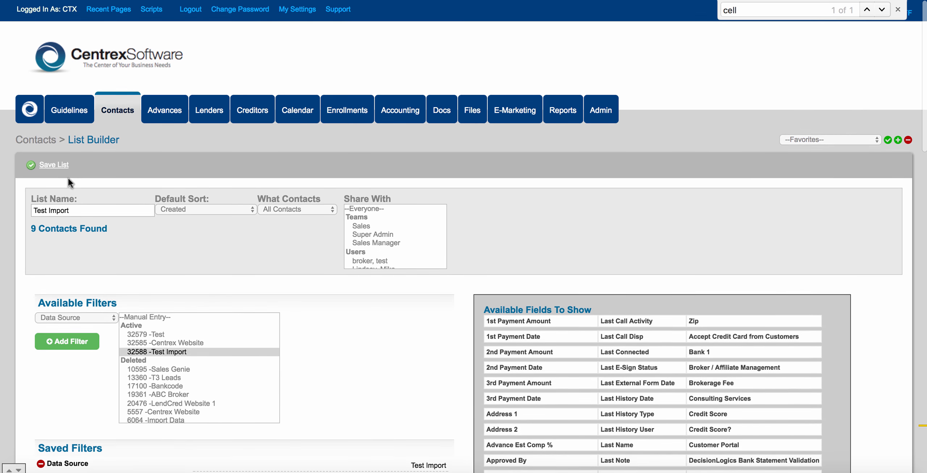
pyautogui.click(60, 164)
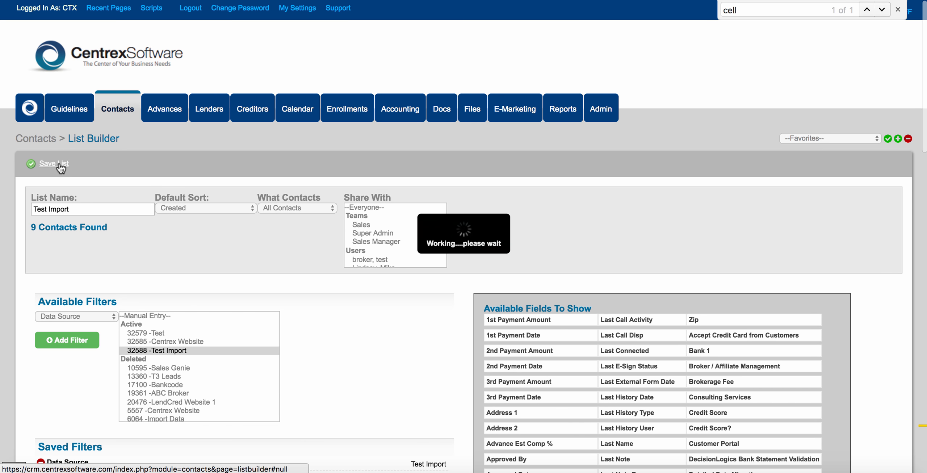
pyautogui.scroll(-3, 282, 267)
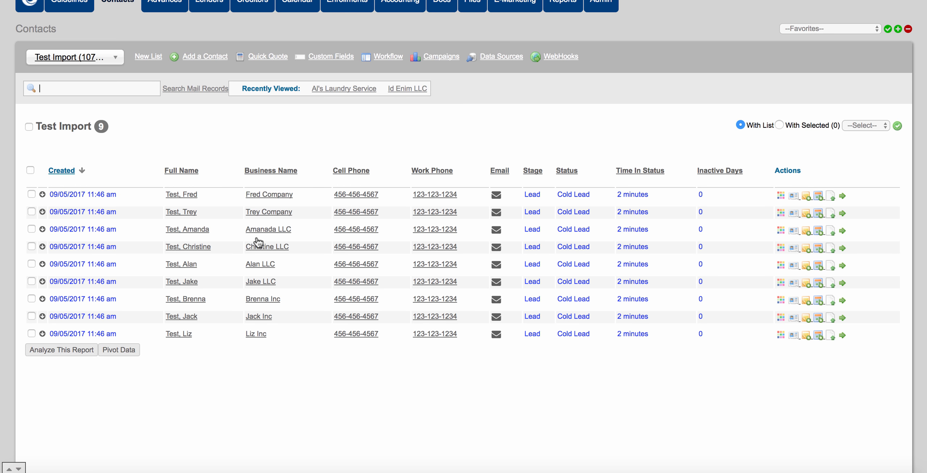
# Open and close the email window of the first contact and review the imported contacts in the Test Import list
pyautogui.click(497, 197)
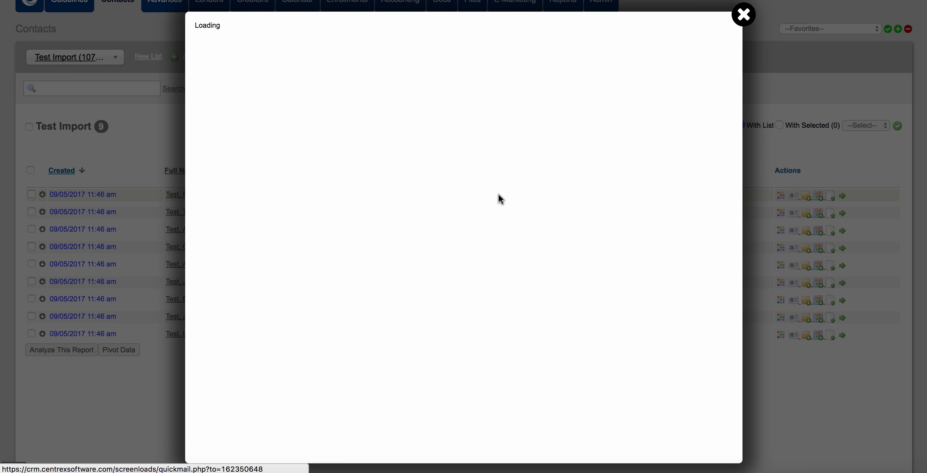
pyautogui.click(745, 17)
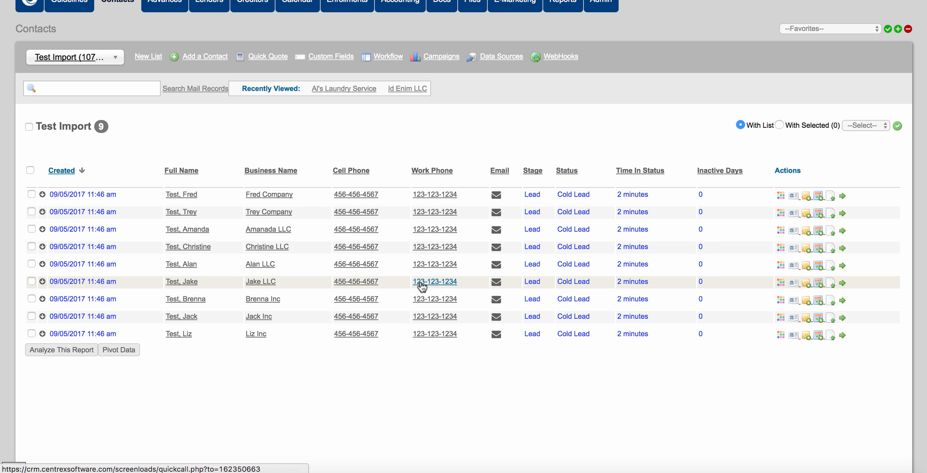
pyautogui.scroll(3, 423, 286)
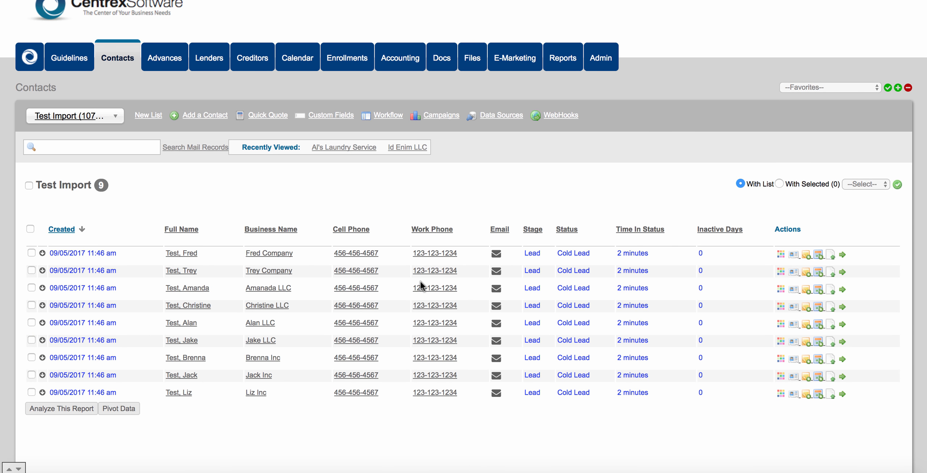
pyautogui.scroll(-1, 422, 286)
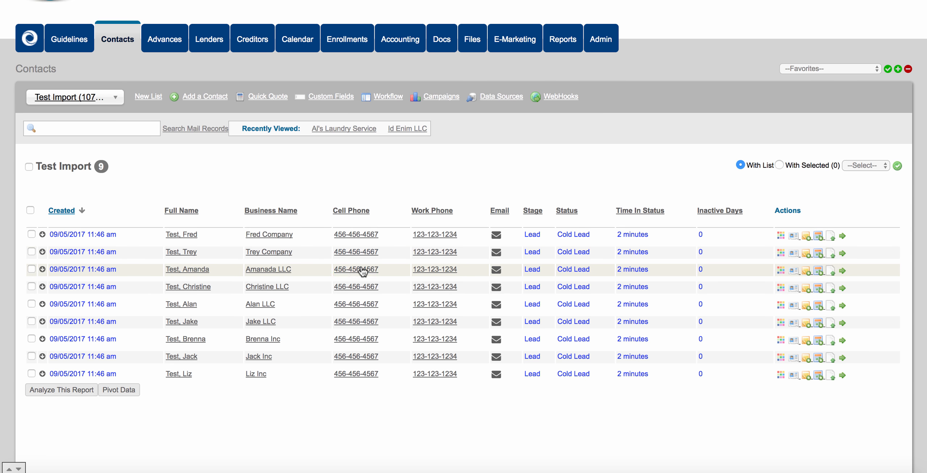
pyautogui.scroll(-1, 362, 271)
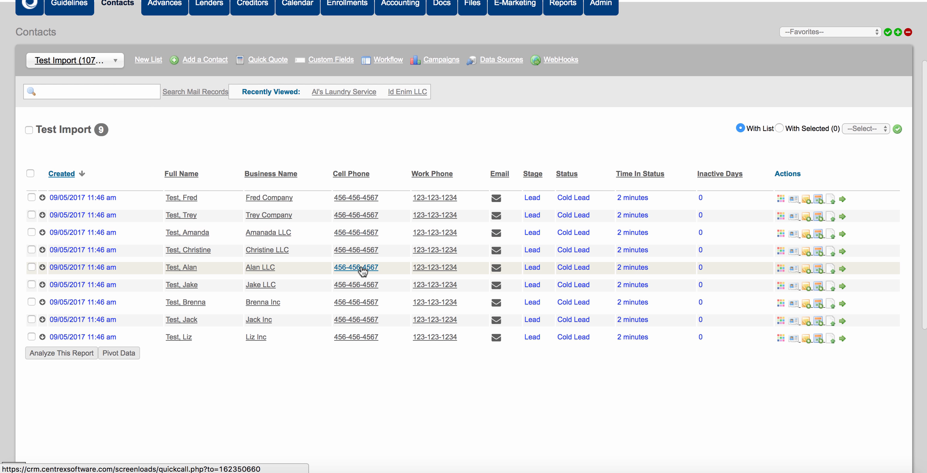
pyautogui.scroll(1, 362, 271)
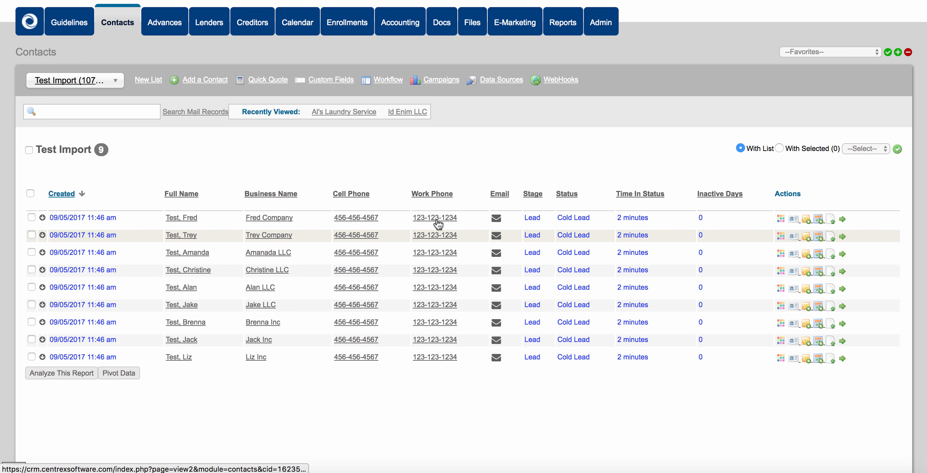
# Switch the bulk action scope to With Selected and select the first four contacts in the list
pyautogui.moveTo(747, 147); pyautogui.dragTo(769, 147)
pyautogui.click(788, 147)
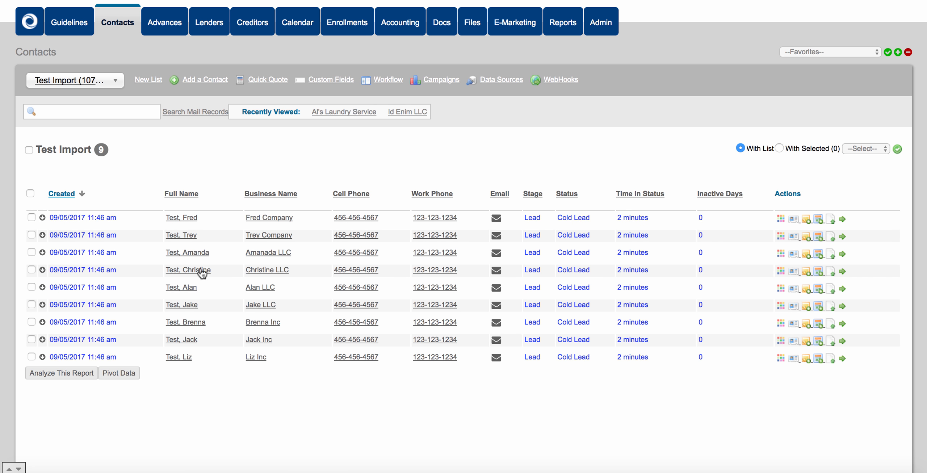
pyautogui.click(780, 148)
pyautogui.click(32, 217)
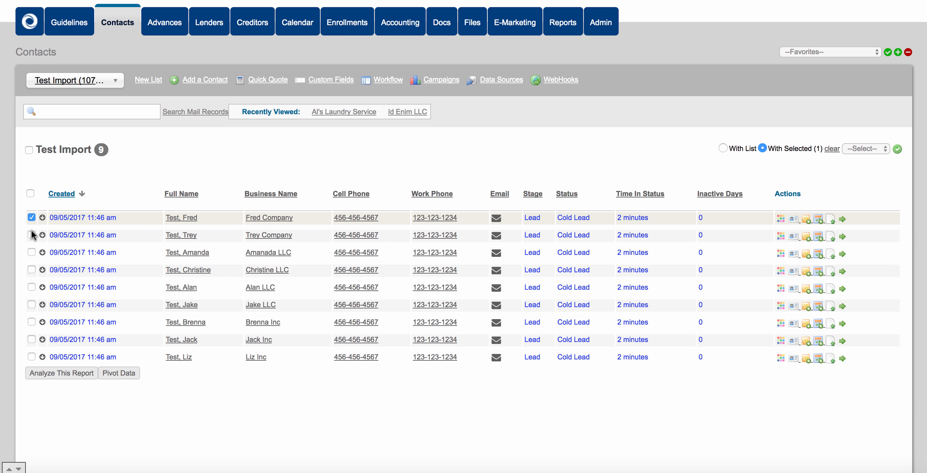
pyautogui.click(31, 234)
pyautogui.click(32, 252)
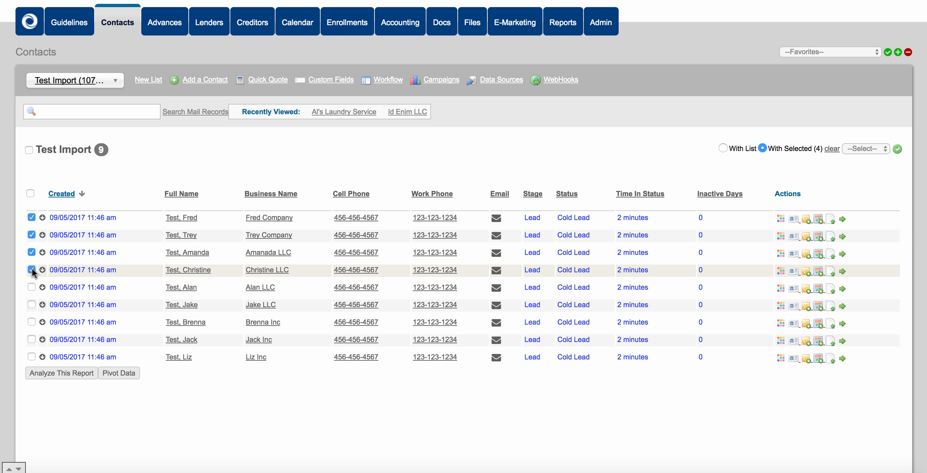
# Deselect the four contacts and set the bulk action scope back to With List
pyautogui.click(32, 252)
pyautogui.click(32, 235)
pyautogui.click(31, 217)
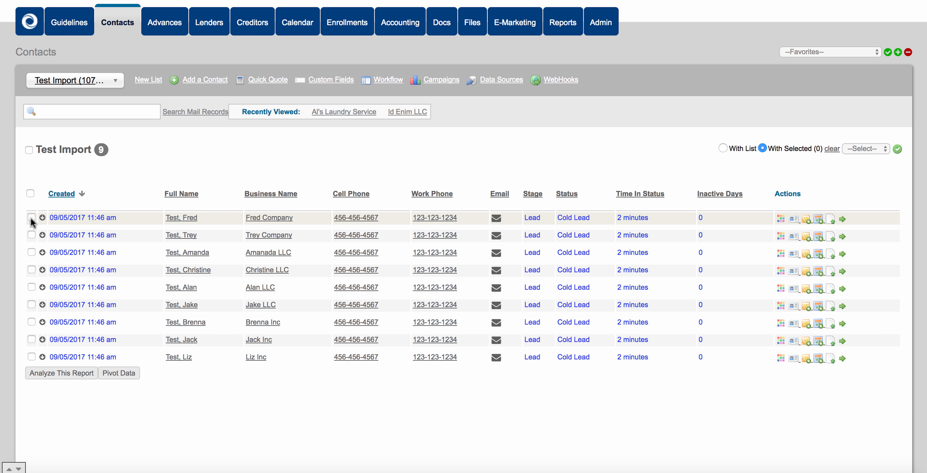
pyautogui.click(722, 147)
# Run Mass Edit on the whole Test Import list, mass delete its contacts and accept the confirmation
pyautogui.click(864, 148)
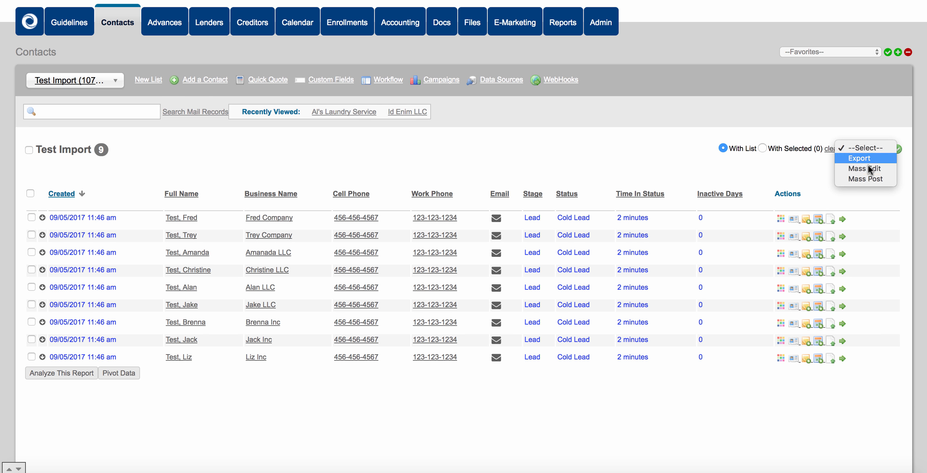
pyautogui.click(868, 166)
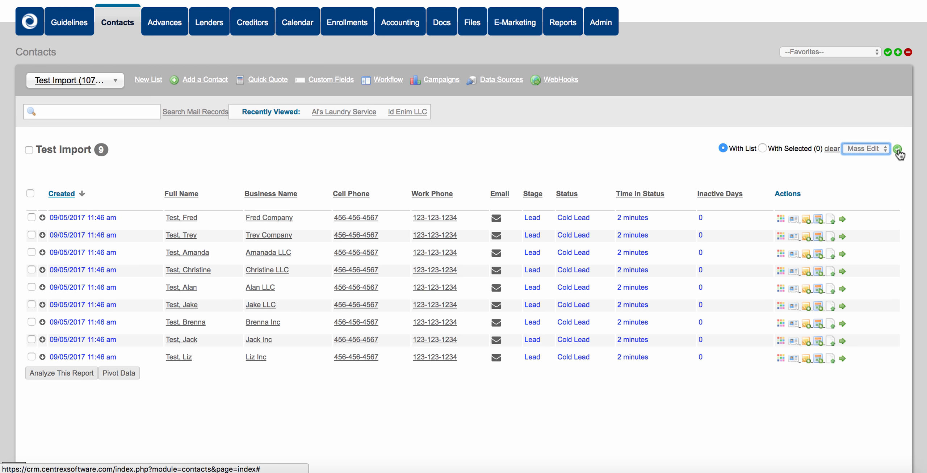
pyautogui.click(898, 149)
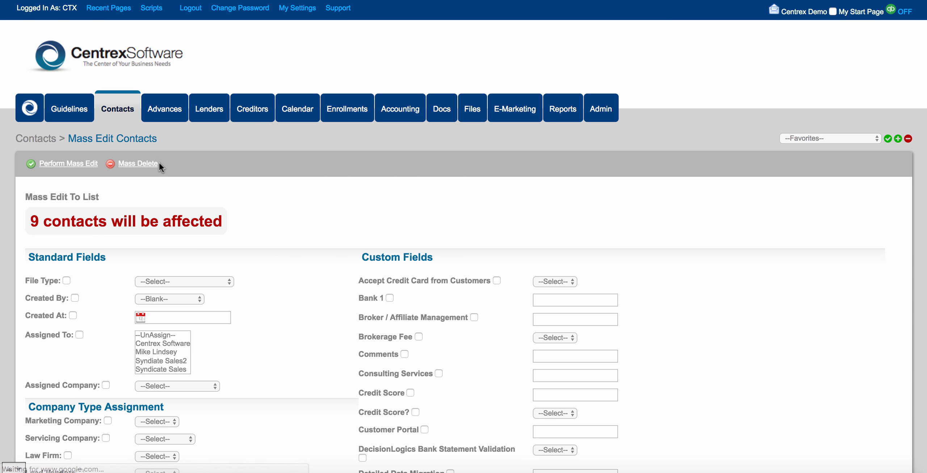
pyautogui.click(154, 163)
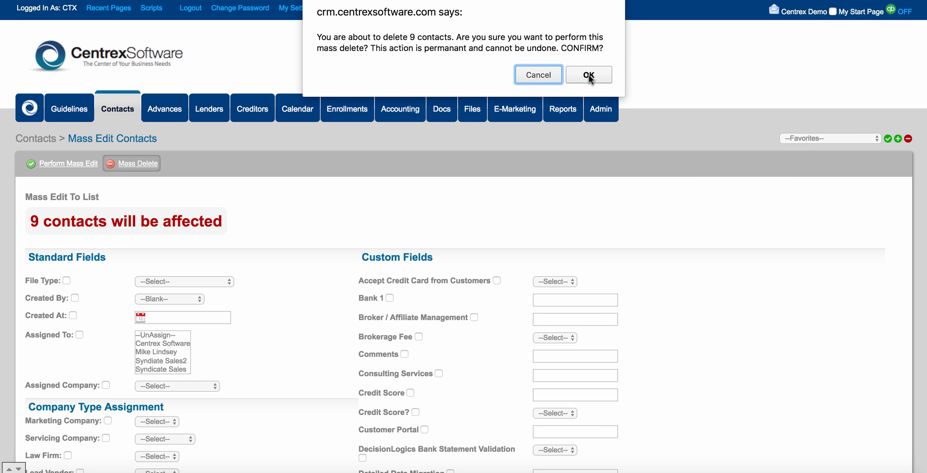
pyautogui.click(588, 75)
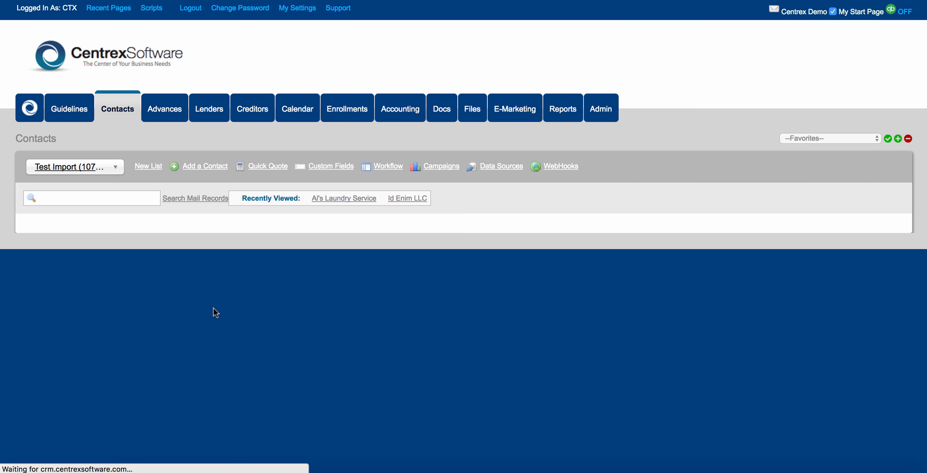
# Open the emptied Test Import list in the List Builder, delete the list and accept the confirmation
pyautogui.scroll(-2, 213, 308)
pyautogui.scroll(-2, 263, 234)
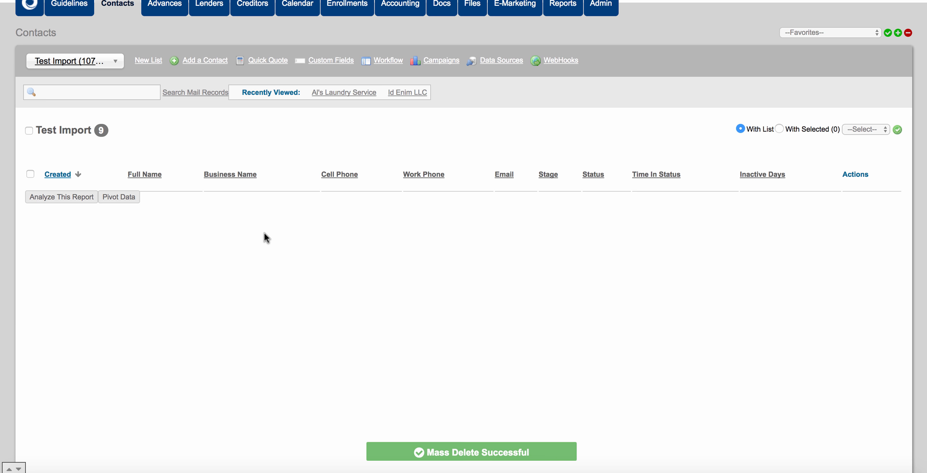
pyautogui.click(77, 132)
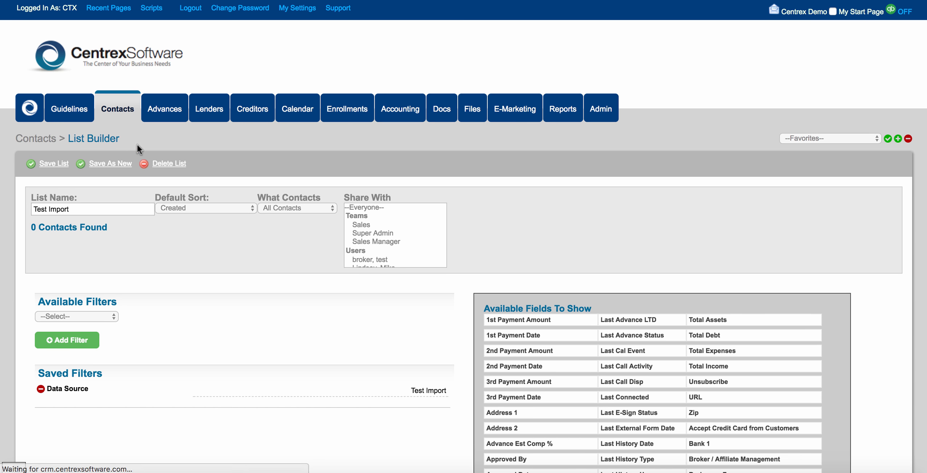
pyautogui.click(169, 163)
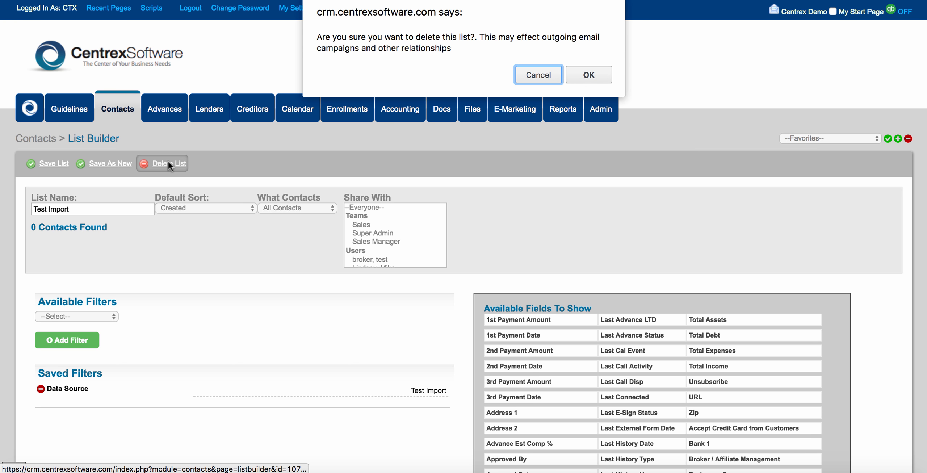
pyautogui.click(596, 75)
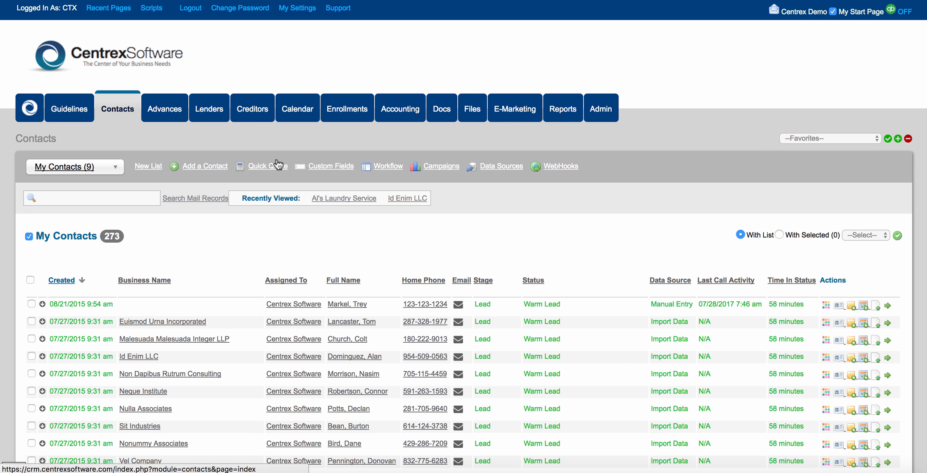
# Open the 32579 - Test import source from the Contacts data sources for editing and delete it
pyautogui.click(492, 169)
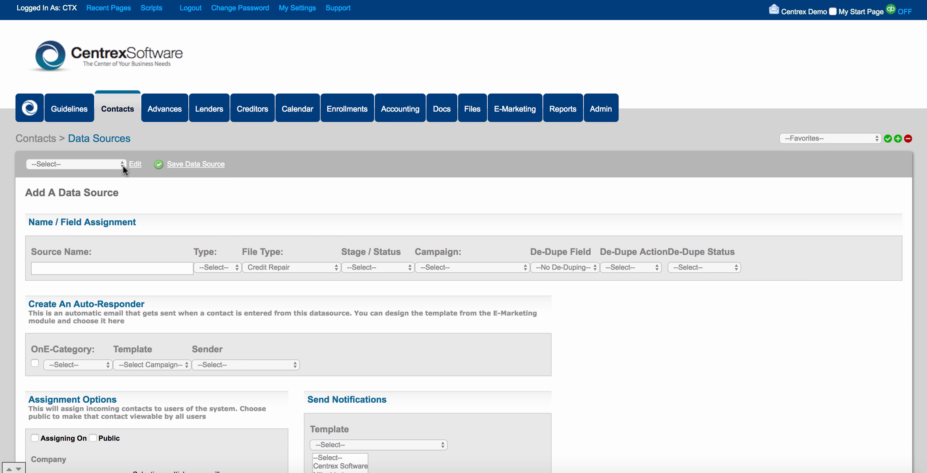
pyautogui.click(124, 165)
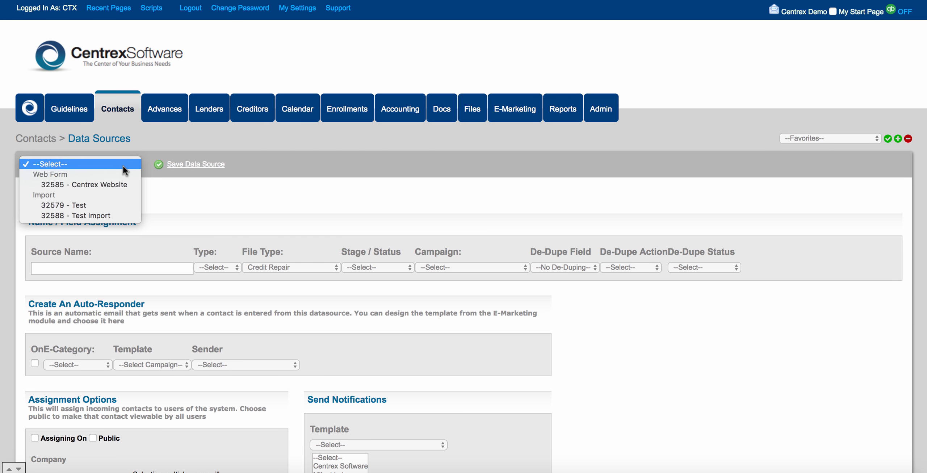
pyautogui.click(104, 205)
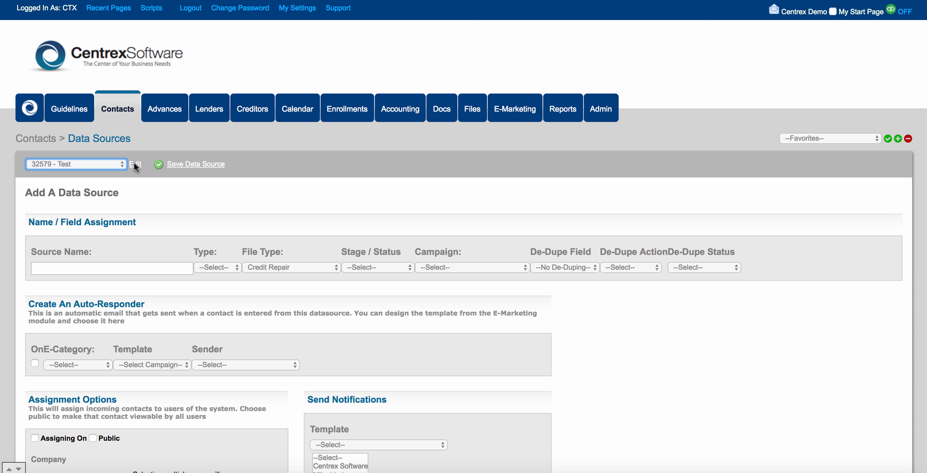
pyautogui.click(134, 164)
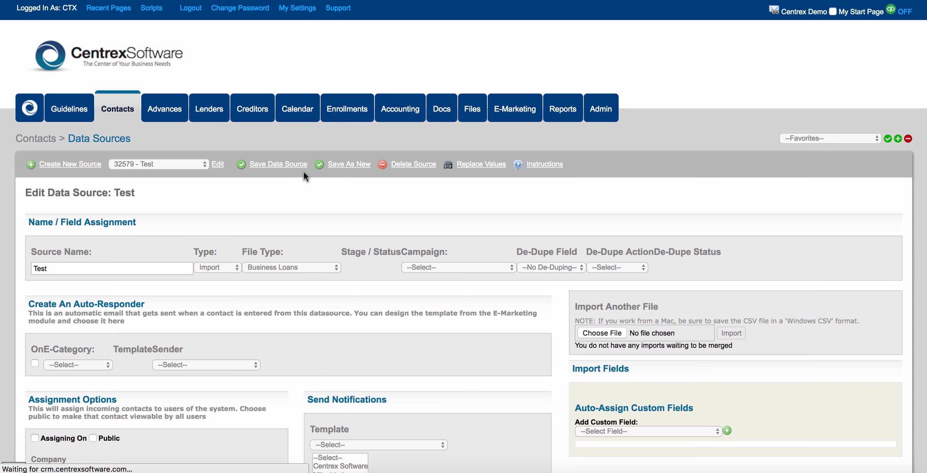
pyautogui.click(400, 167)
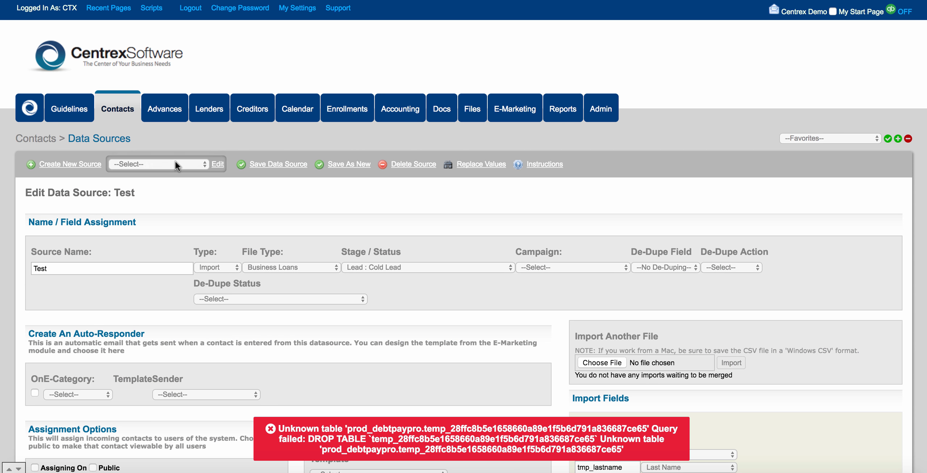
# Open the 32588 - Test Import data source for editing and delete it
pyautogui.click(175, 162)
pyautogui.click(177, 202)
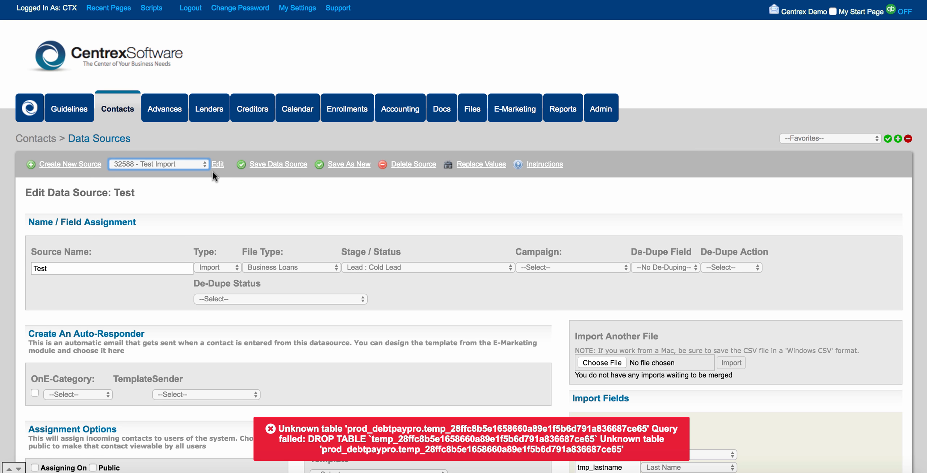
pyautogui.click(216, 164)
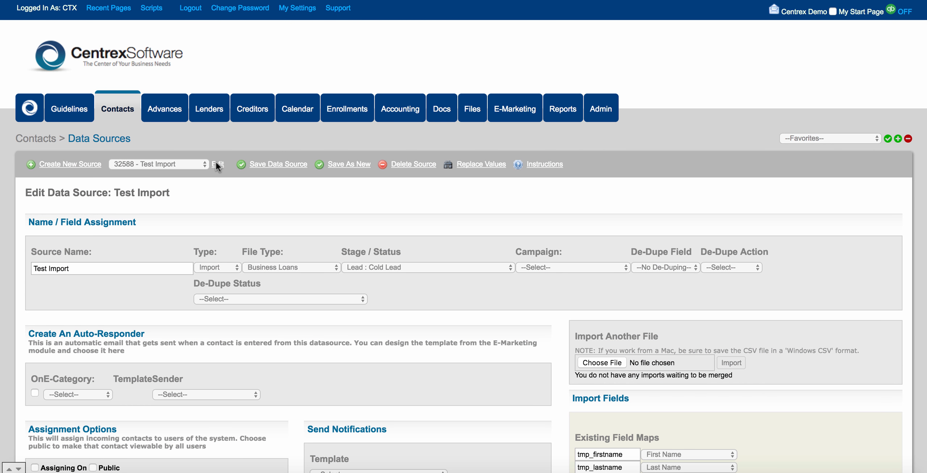
pyautogui.click(422, 164)
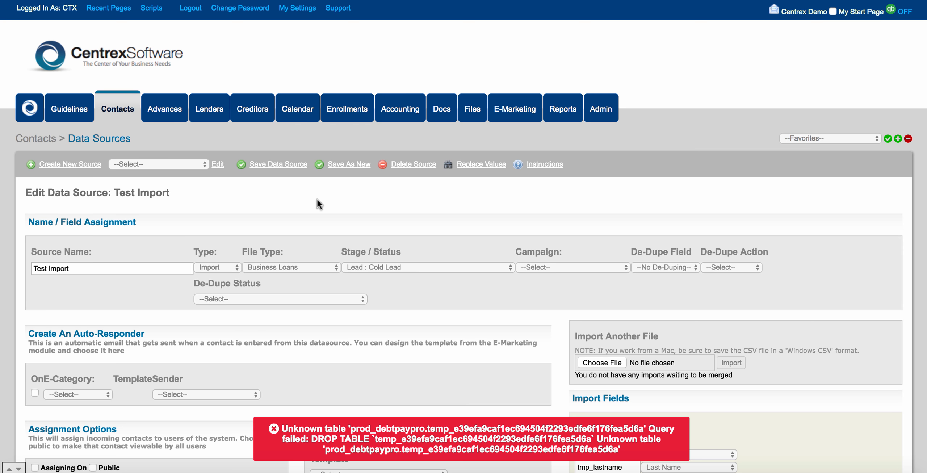
# Reopen the Contacts data sources and review the blank form's name, field assignment, auto-responder, assignment and notification sections
pyautogui.click(126, 113)
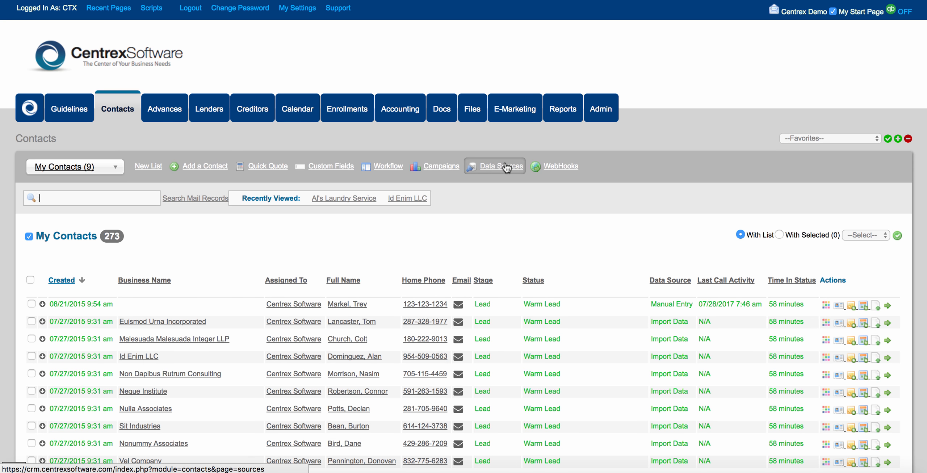
pyautogui.click(505, 162)
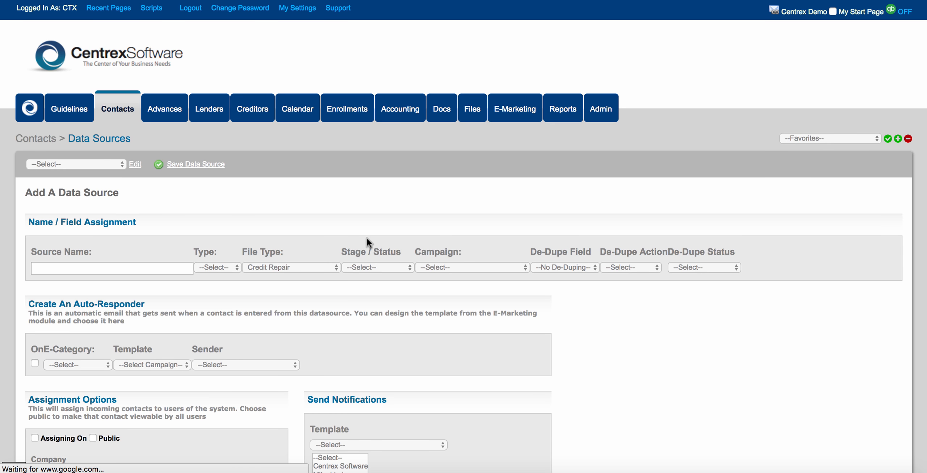
pyautogui.scroll(-5, 367, 238)
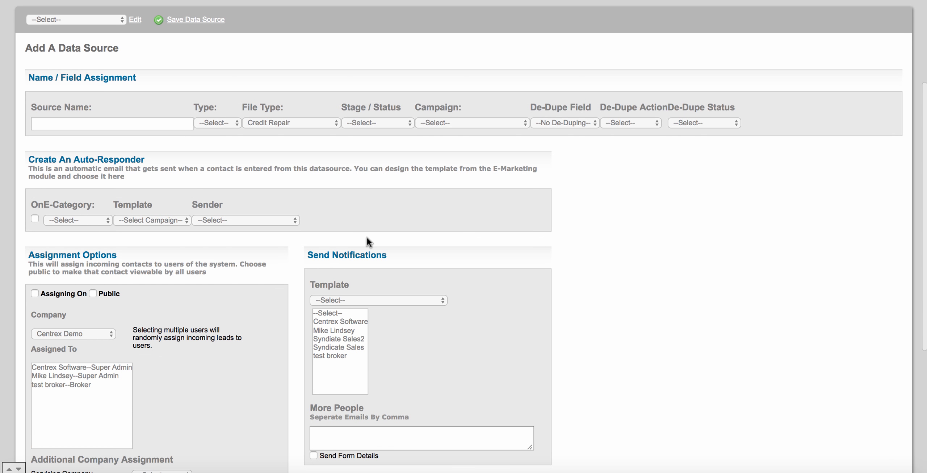
pyautogui.scroll(-1, 367, 237)
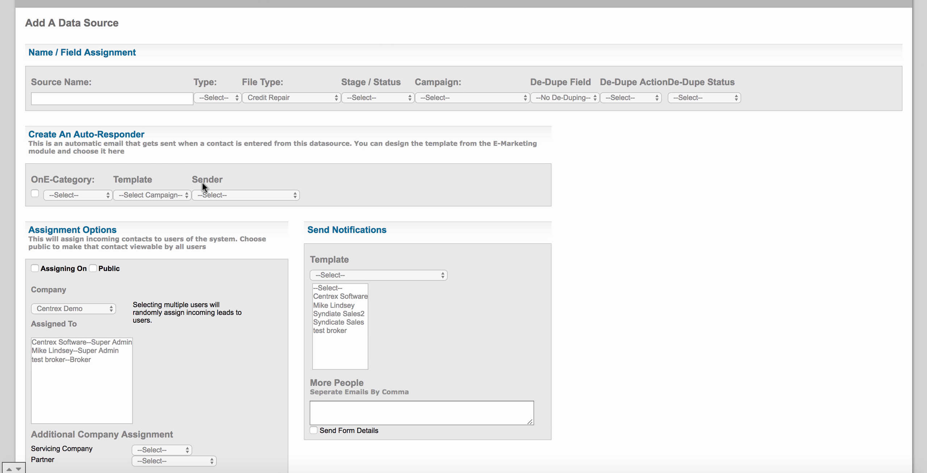
pyautogui.scroll(-1, 97, 216)
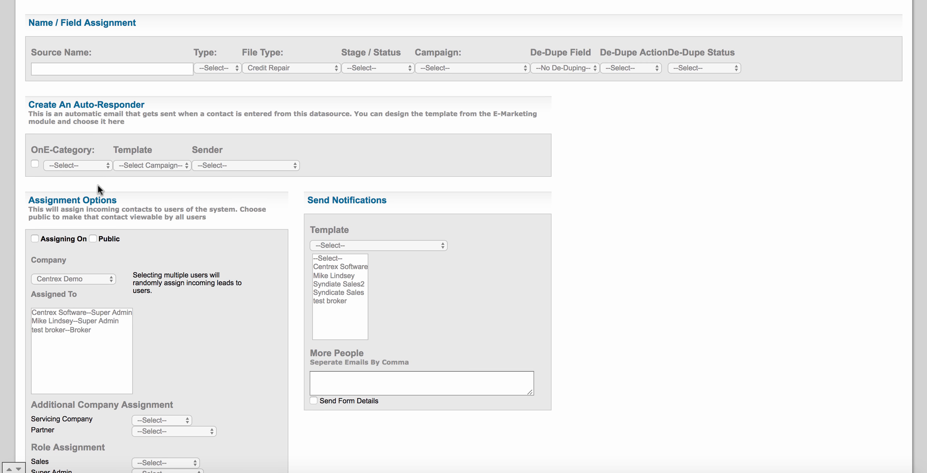
pyautogui.moveTo(35, 105); pyautogui.dragTo(207, 113)
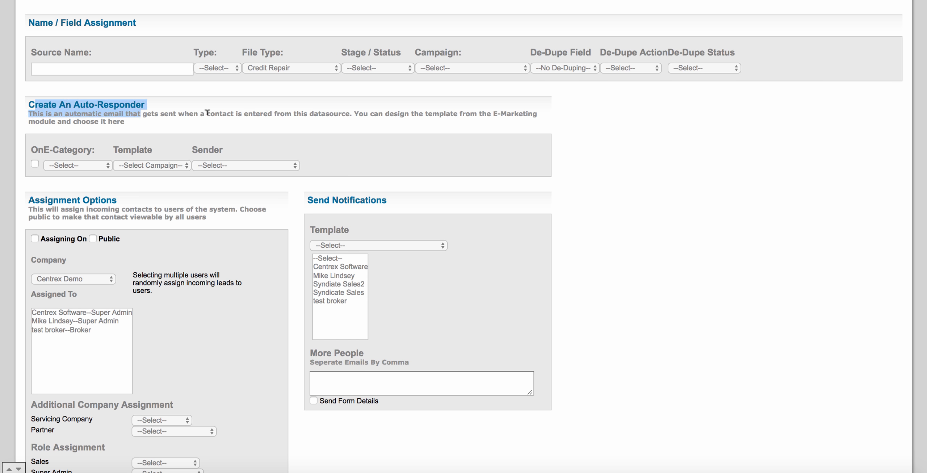
pyautogui.click(207, 113)
pyautogui.scroll(6, 234, 213)
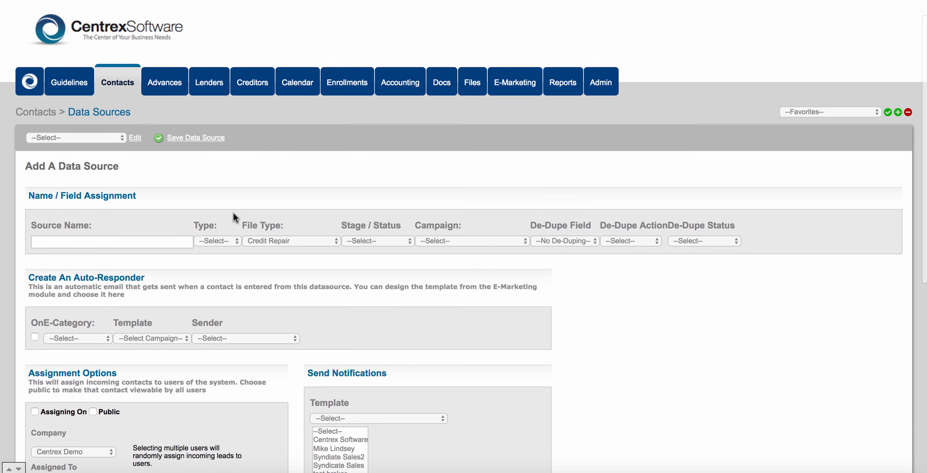
pyautogui.scroll(2, 233, 216)
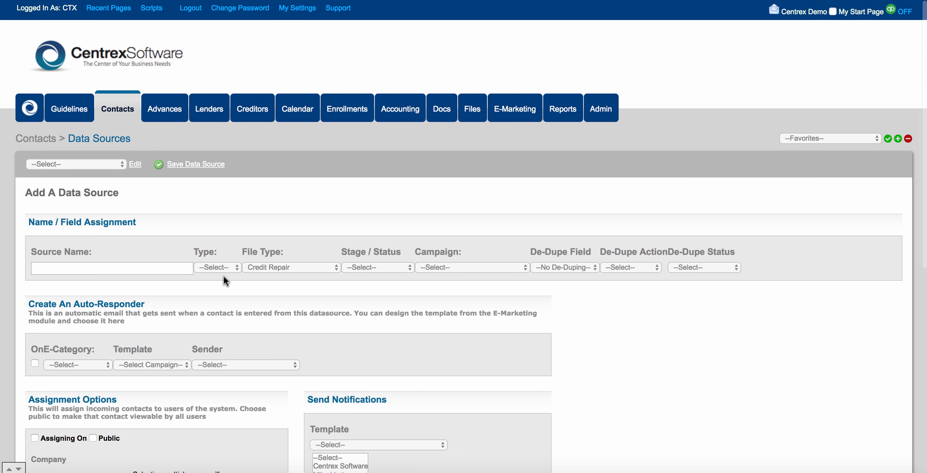
# Return to the contacts overview and open a blank list in the List Builder to examine its available filters
pyautogui.click(127, 120)
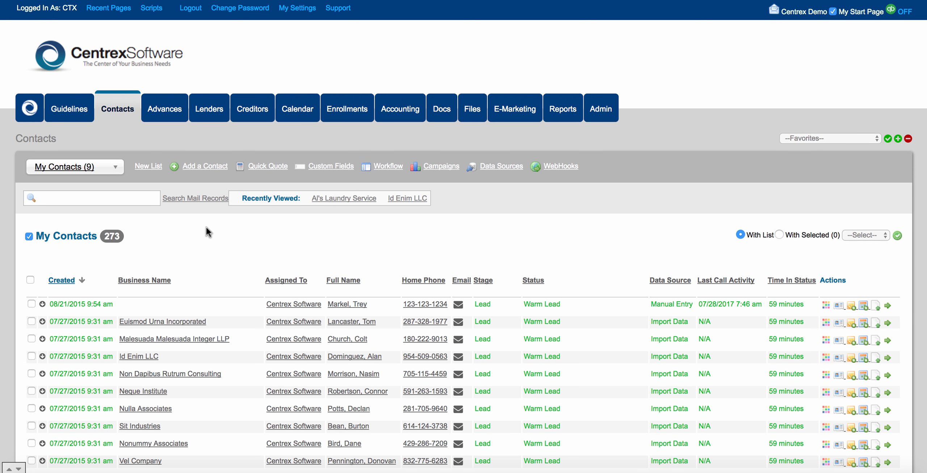
pyautogui.scroll(-1, 207, 225)
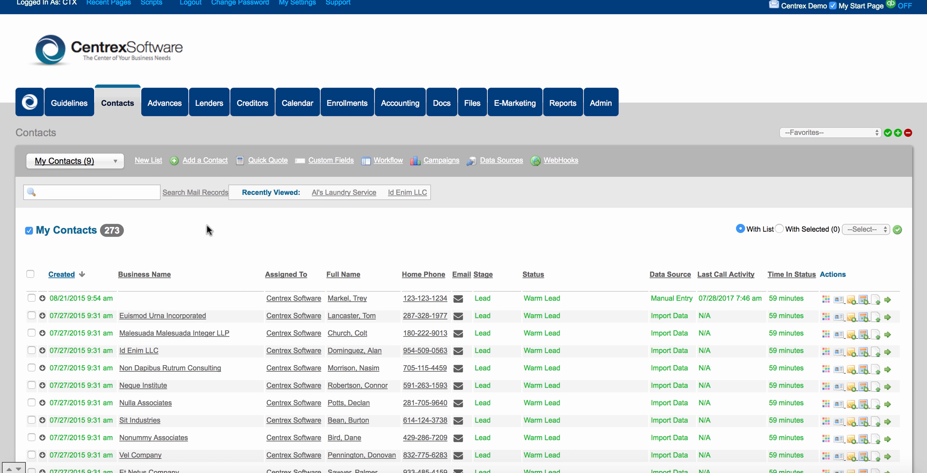
pyautogui.scroll(1, 207, 230)
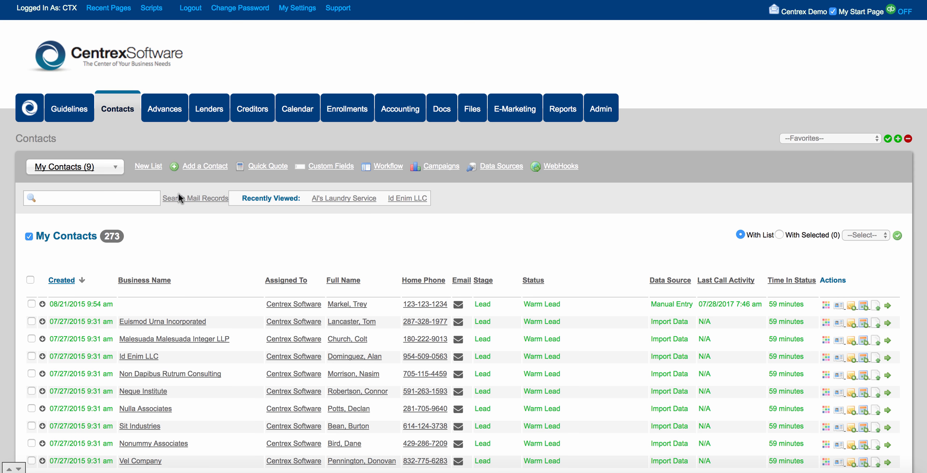
pyautogui.click(157, 168)
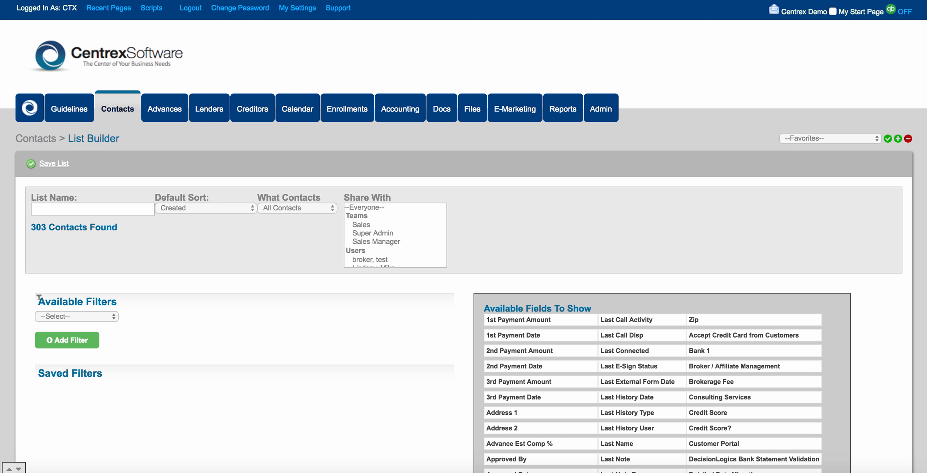
pyautogui.moveTo(38, 297); pyautogui.dragTo(112, 297)
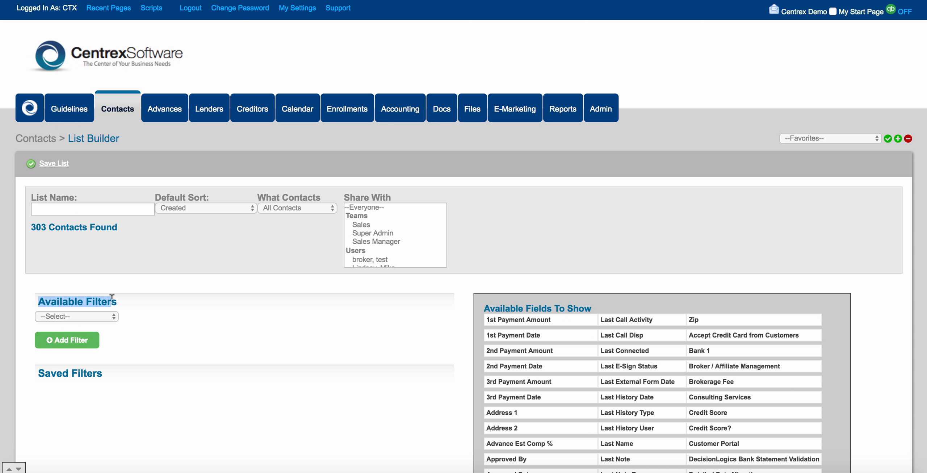
# Open the contacts Workflow for the Business Loans file type and examine its stages and statuses
pyautogui.click(125, 113)
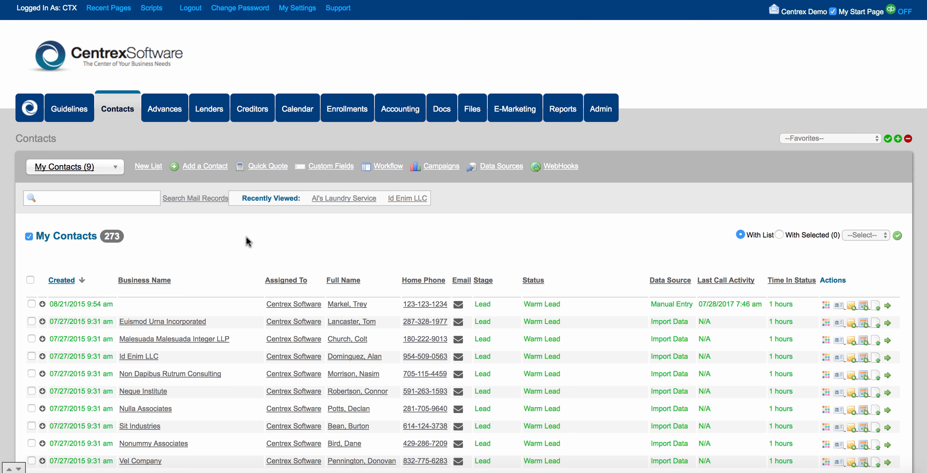
pyautogui.click(390, 167)
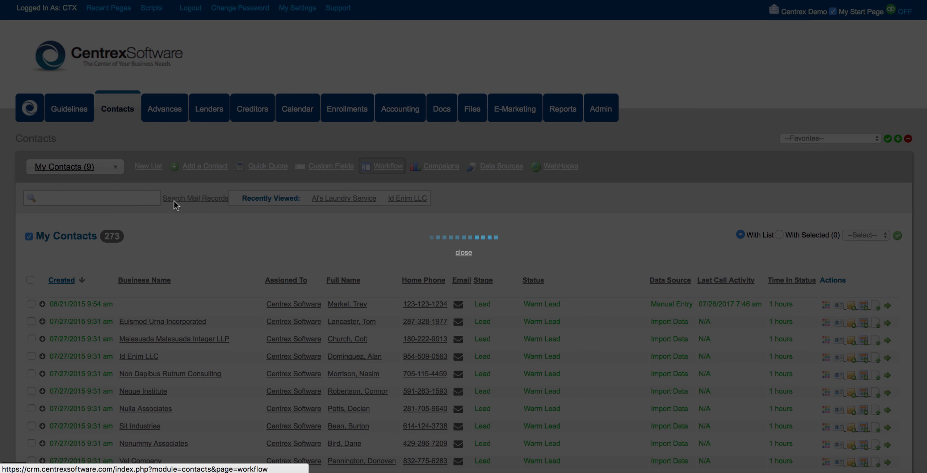
pyautogui.click(94, 166)
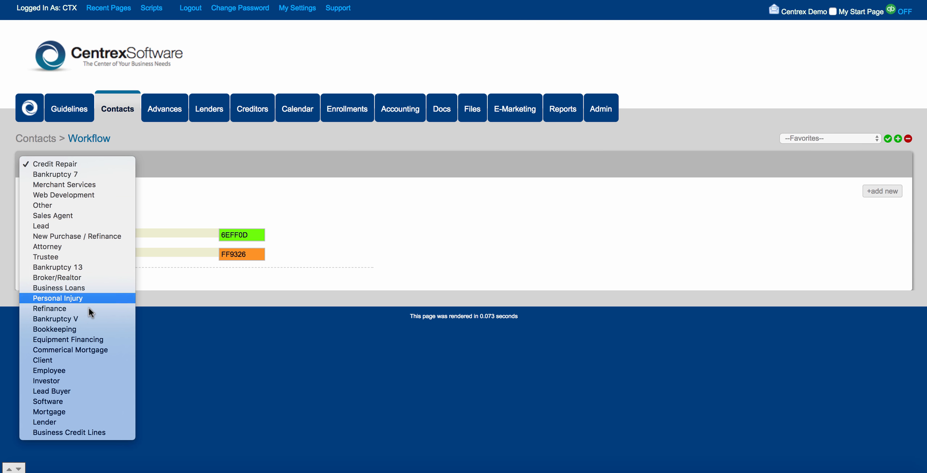
pyautogui.click(80, 288)
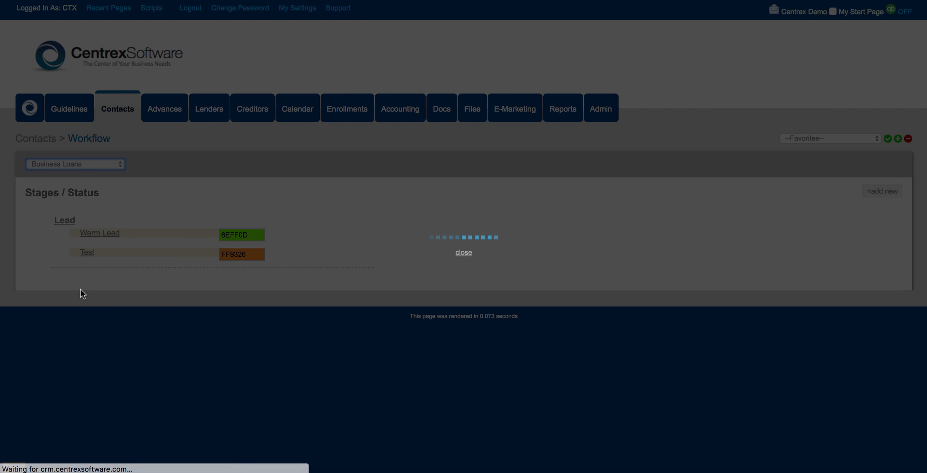
pyautogui.scroll(-5, 348, 309)
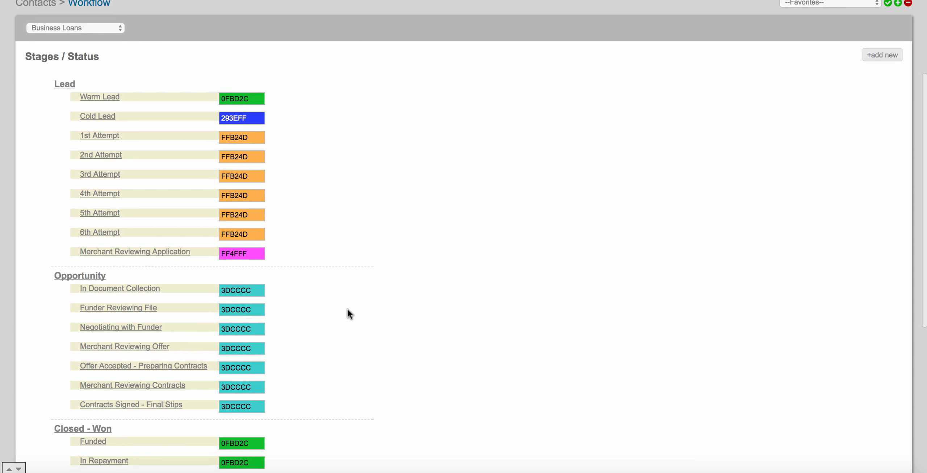
pyautogui.scroll(-3, 347, 309)
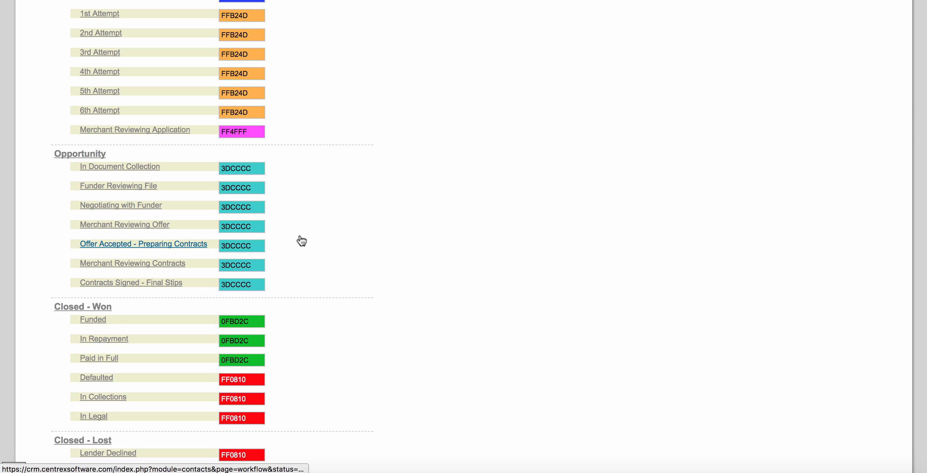
pyautogui.scroll(3, 312, 235)
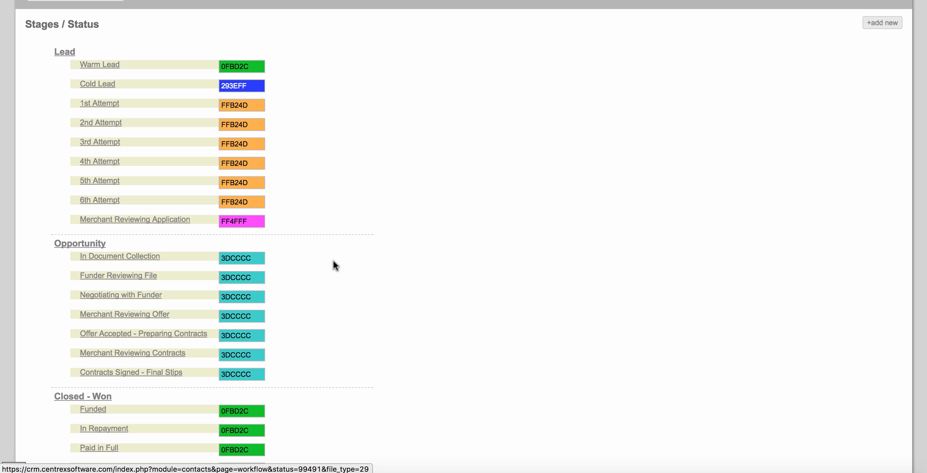
pyautogui.scroll(-1, 334, 260)
pyautogui.scroll(-3, 334, 261)
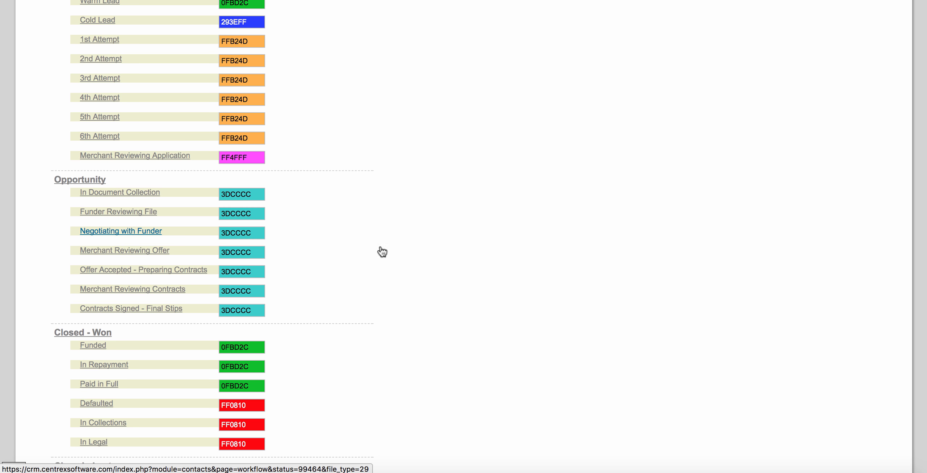
pyautogui.scroll(10, 381, 246)
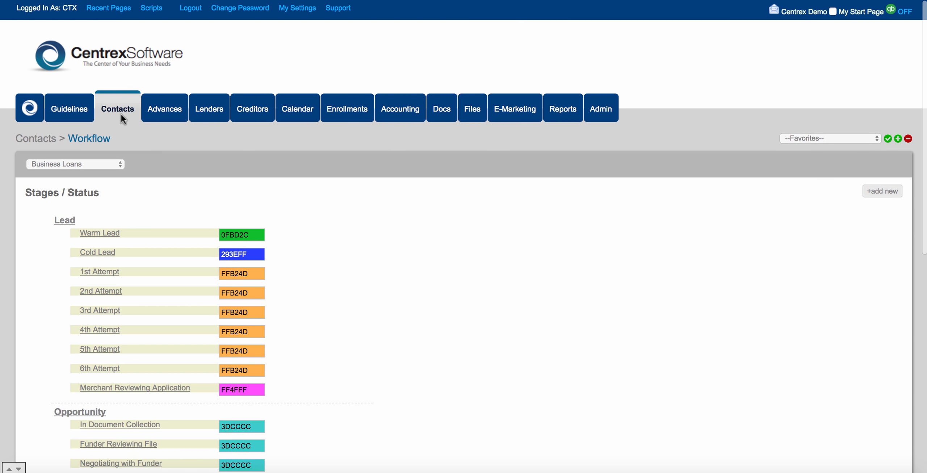
# Start a new contact list and name it Hot Warm Leads
pyautogui.click(120, 114)
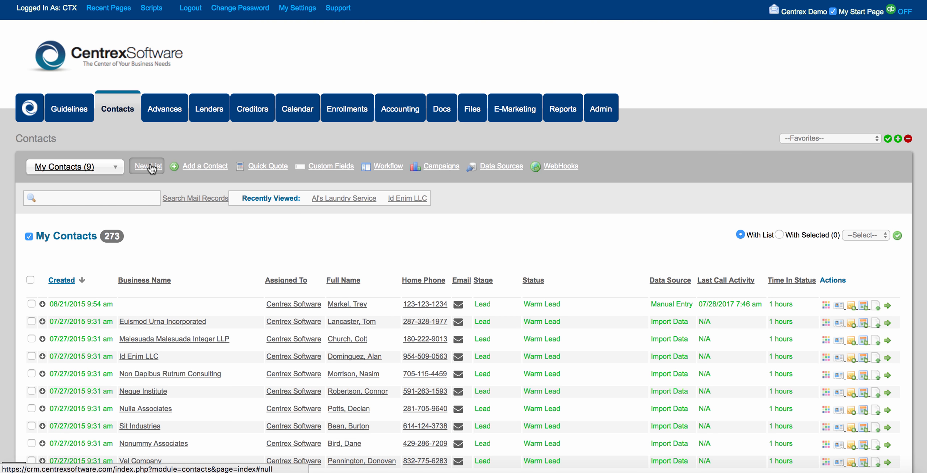
pyautogui.click(150, 164)
pyautogui.click(116, 208)
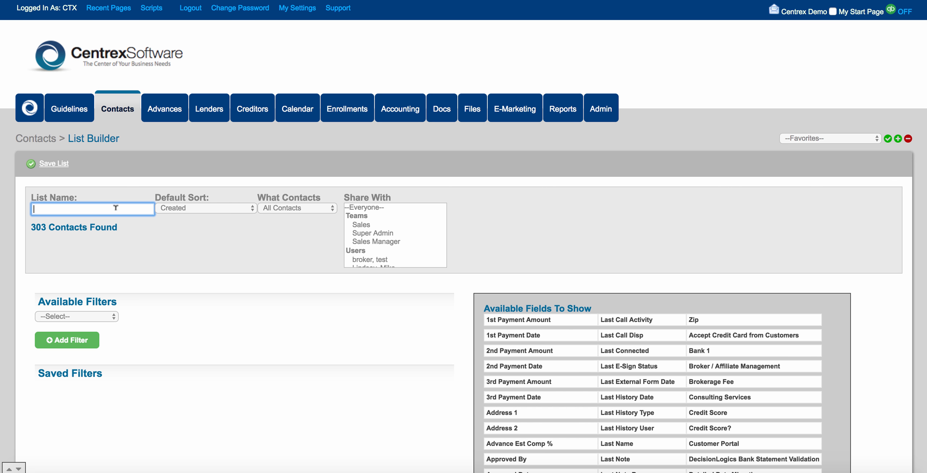
pyautogui.write('Hot Wamr Leads')
pyautogui.press('Right')
pyautogui.press('BackSpace')
pyautogui.press('BackSpace')
pyautogui.write('rm')
pyautogui.click(140, 239)
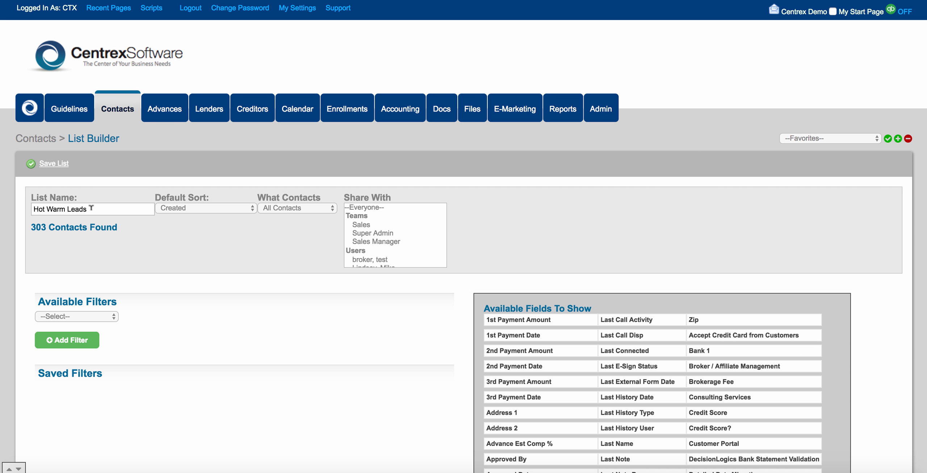
pyautogui.moveTo(90, 208); pyautogui.dragTo(34, 209)
pyautogui.click(177, 224)
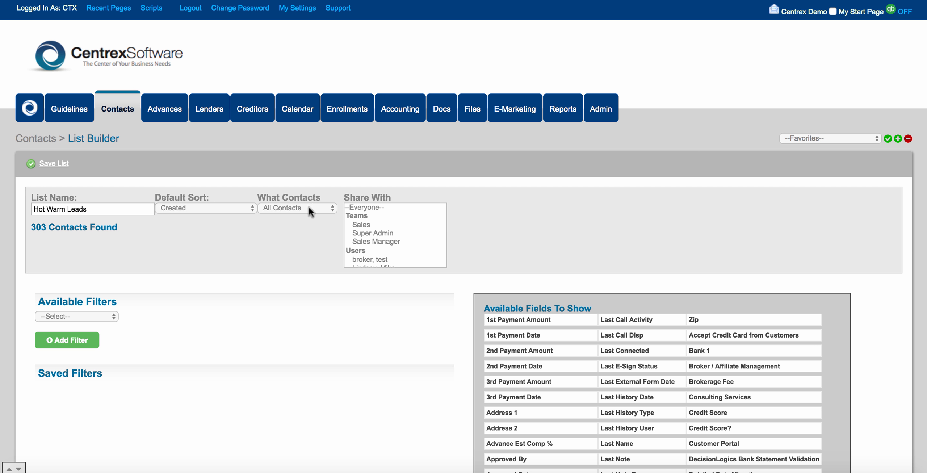
# Try sharing the list with the Sales team, and set its sharing to Everyone
pyautogui.click(358, 207)
pyautogui.click(373, 222)
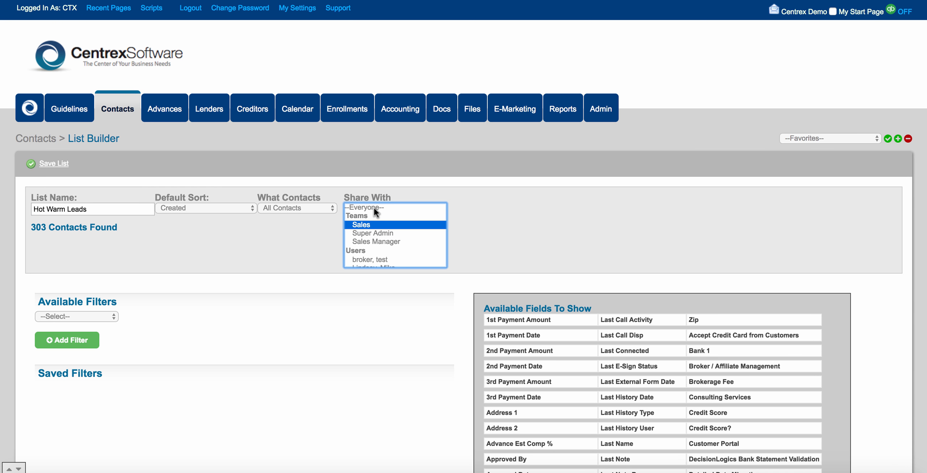
pyautogui.click(374, 208)
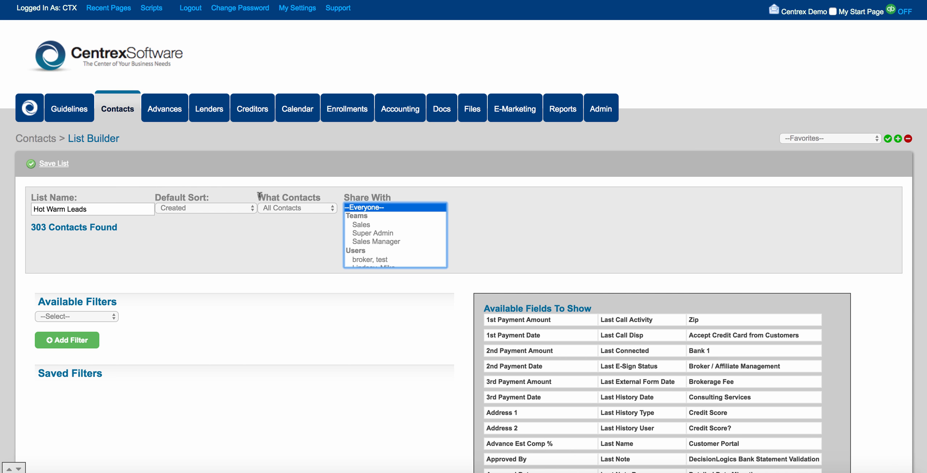
# Limit the contacts included in the Hot Warm Leads list to My Contacts, keeping it shared with Everyone
pyautogui.moveTo(259, 195); pyautogui.dragTo(320, 195)
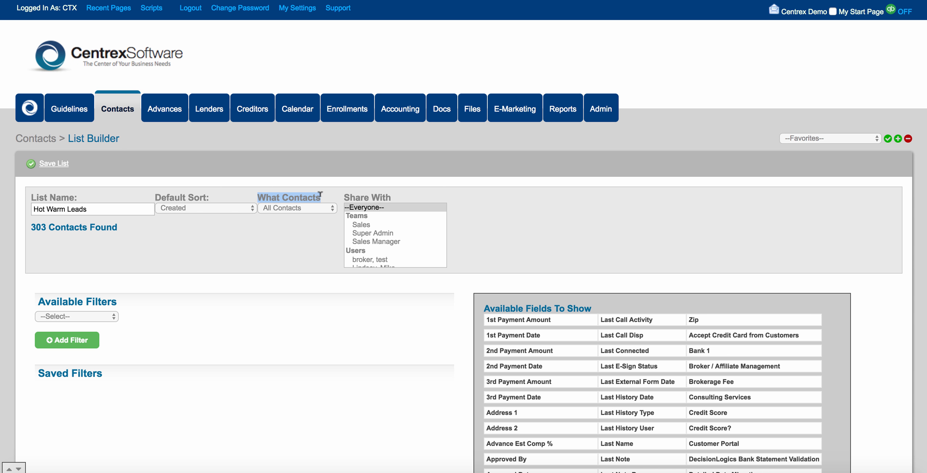
pyautogui.click(320, 246)
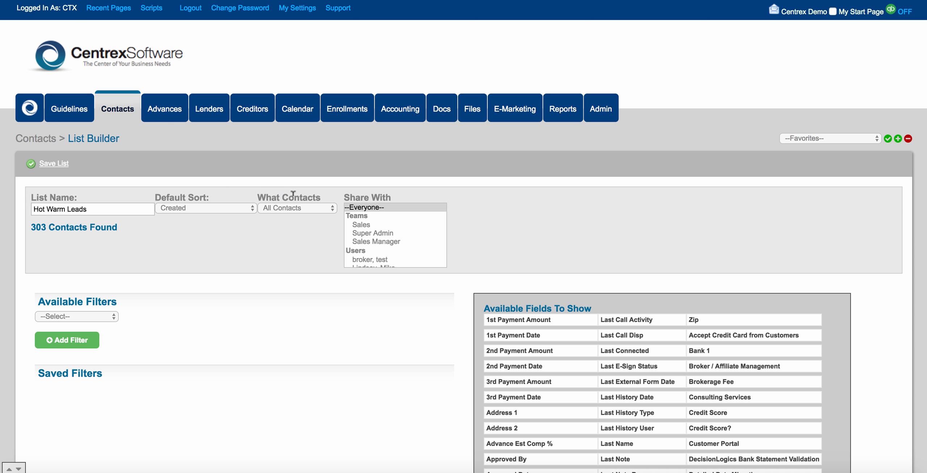
pyautogui.moveTo(258, 198); pyautogui.dragTo(317, 193)
pyautogui.click(273, 207)
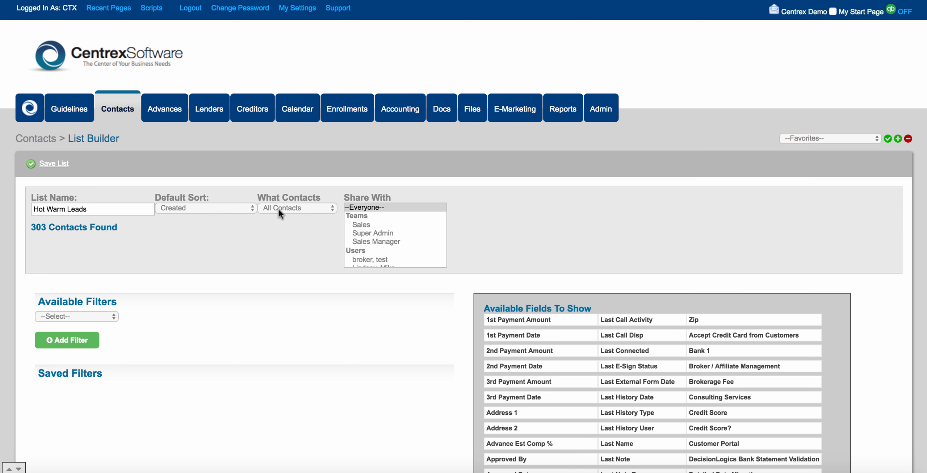
pyautogui.click(303, 203)
pyautogui.click(304, 226)
pyautogui.click(353, 208)
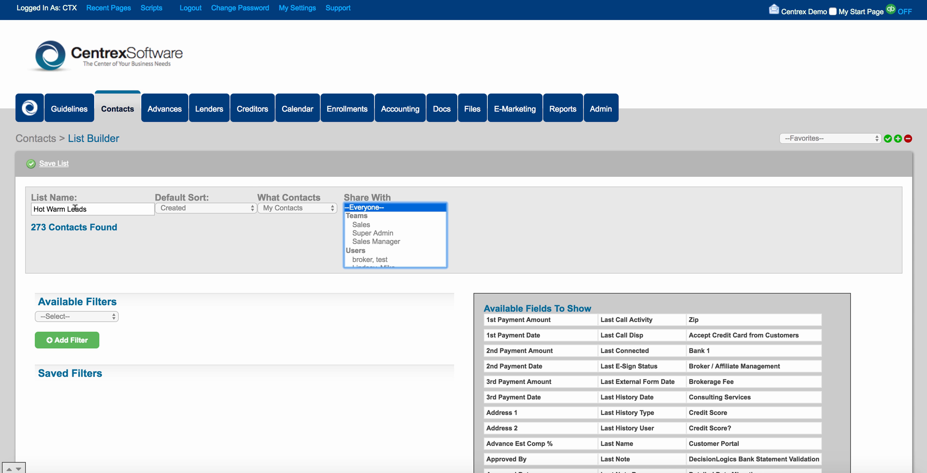
pyautogui.moveTo(88, 209); pyautogui.dragTo(31, 208)
pyautogui.click(145, 238)
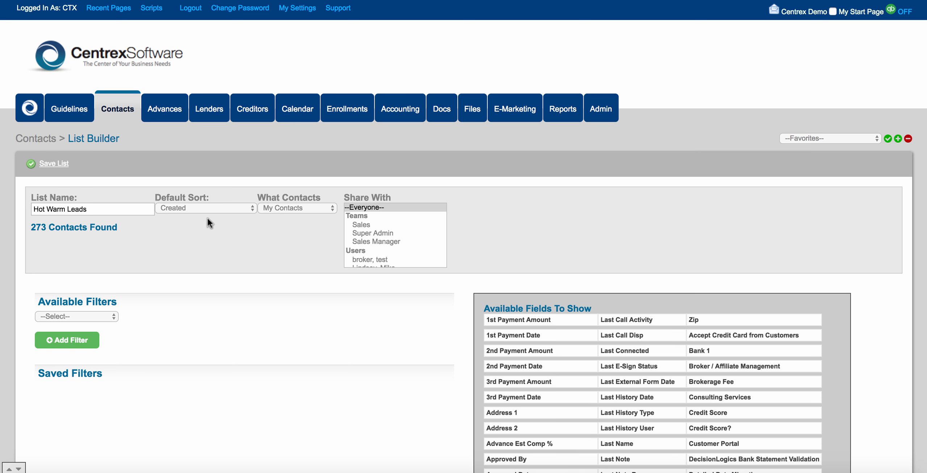
# Set the Hot Warm Leads list to draw from All Contacts
pyautogui.click(292, 208)
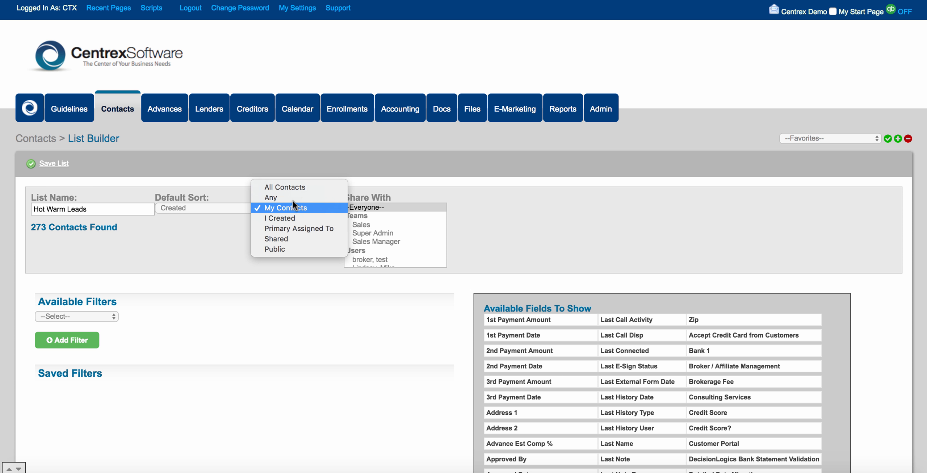
pyautogui.click(296, 187)
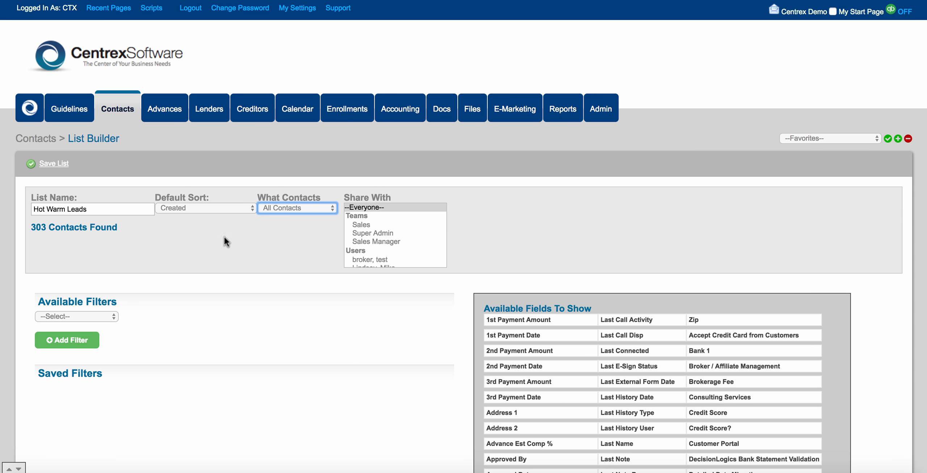
pyautogui.scroll(-2, 131, 211)
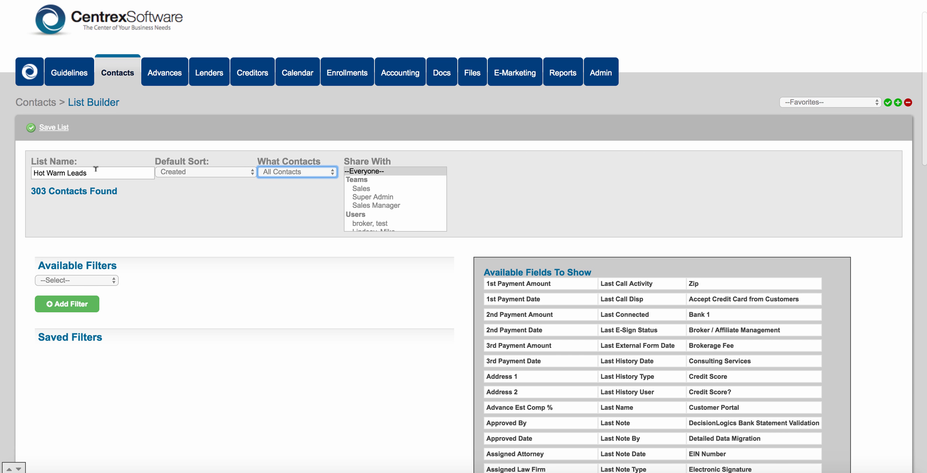
pyautogui.moveTo(88, 173); pyautogui.dragTo(28, 168)
pyautogui.scroll(-3, 81, 216)
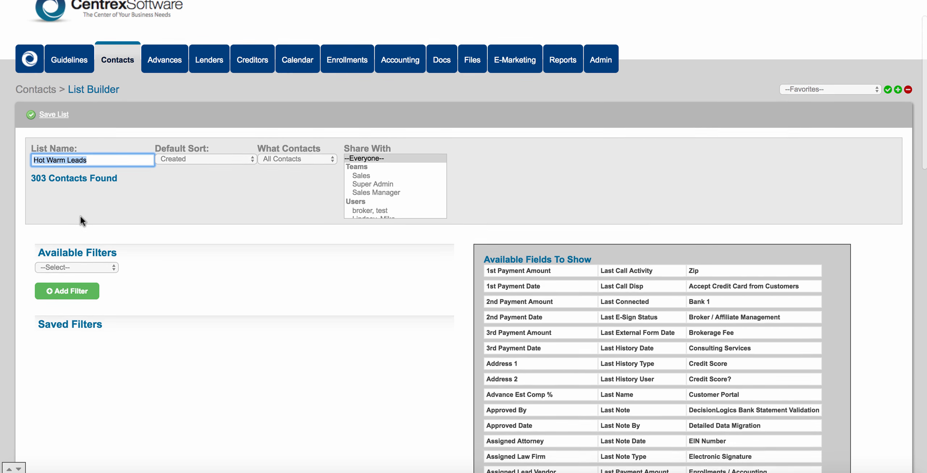
pyautogui.moveTo(39, 208); pyautogui.dragTo(118, 207)
# Add a Status filter to the list for Business Loans : Lead : Warm Lead
pyautogui.click(113, 221)
pyautogui.click(113, 225)
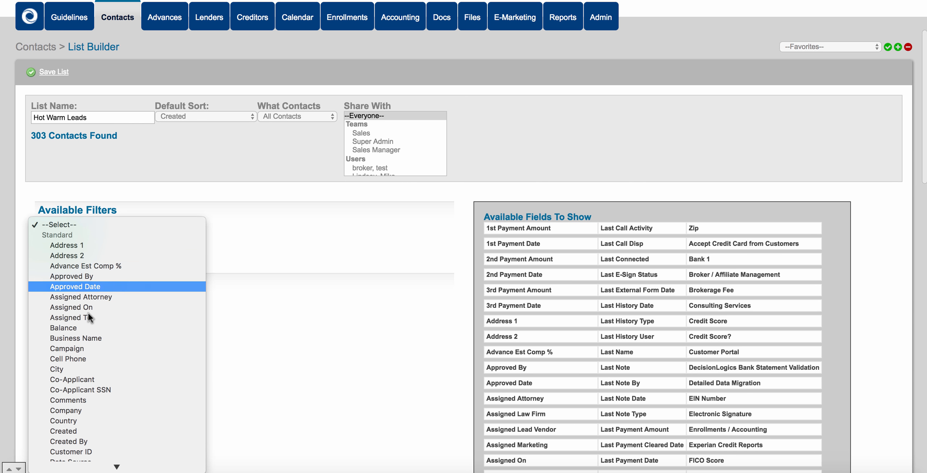
pyautogui.scroll(-5, 88, 313)
pyautogui.scroll(-15, 89, 313)
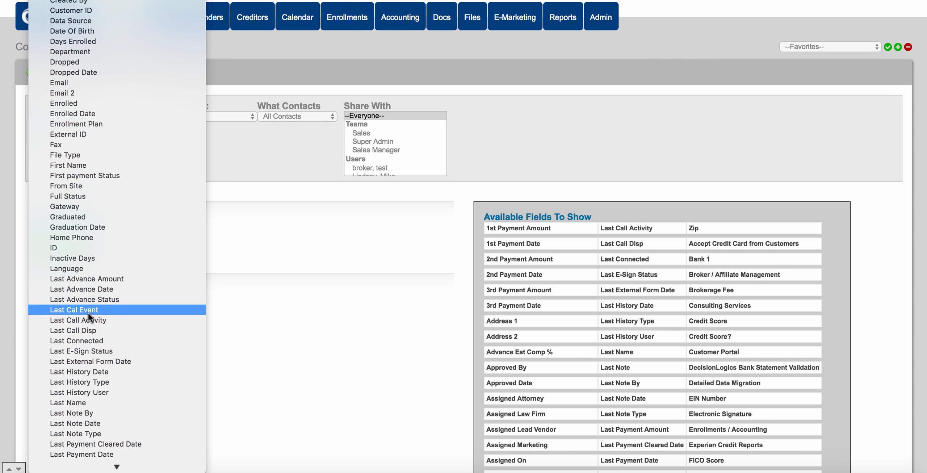
pyautogui.scroll(-3, 89, 313)
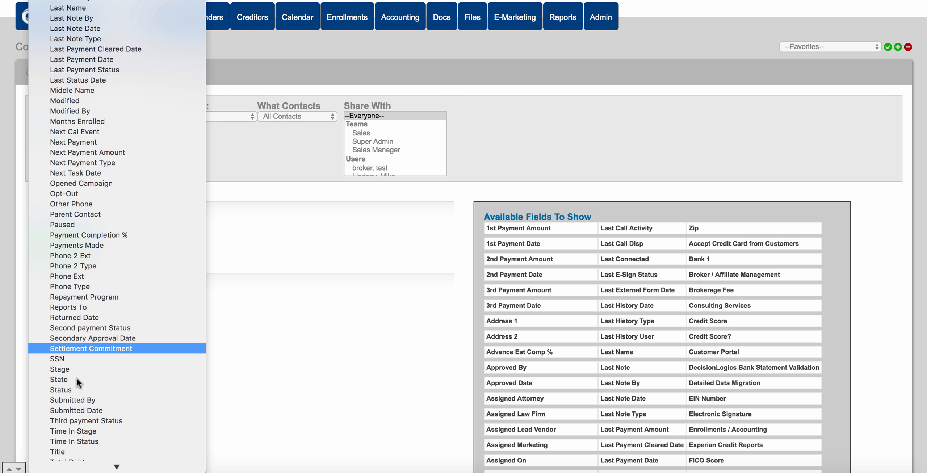
pyautogui.click(77, 388)
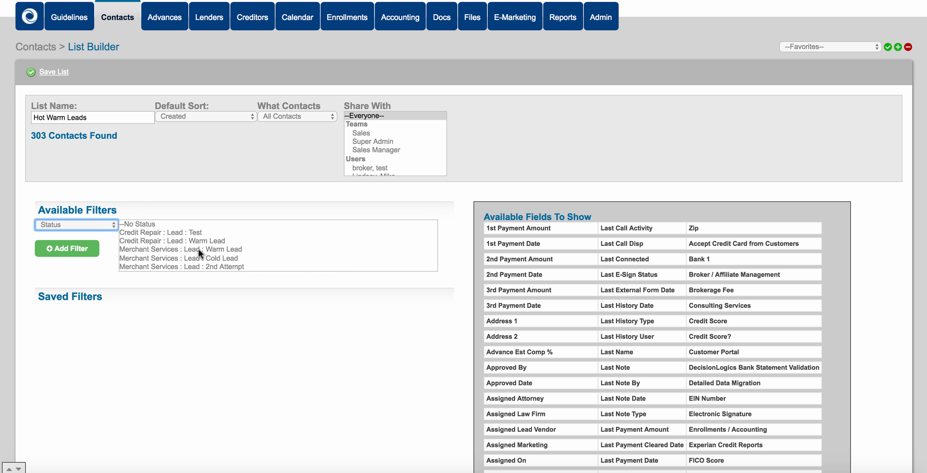
pyautogui.scroll(-3, 199, 249)
pyautogui.scroll(-10, 198, 249)
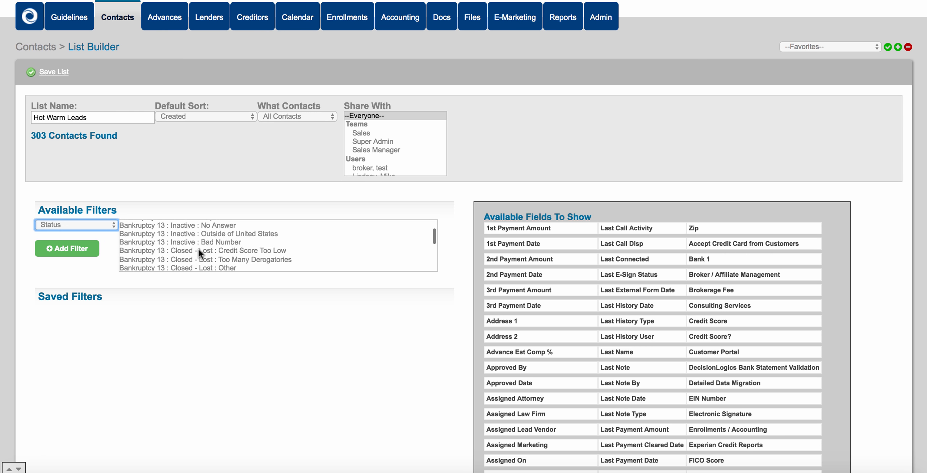
pyautogui.scroll(-10, 198, 250)
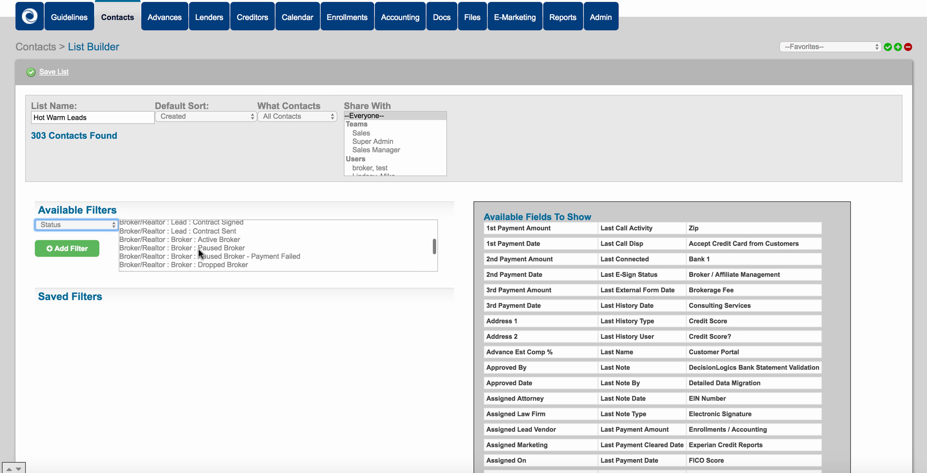
pyautogui.scroll(1, 206, 250)
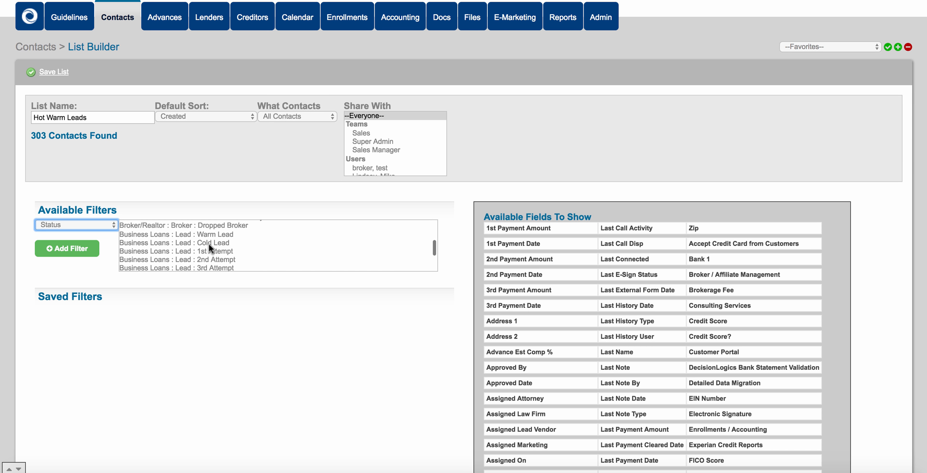
pyautogui.click(213, 235)
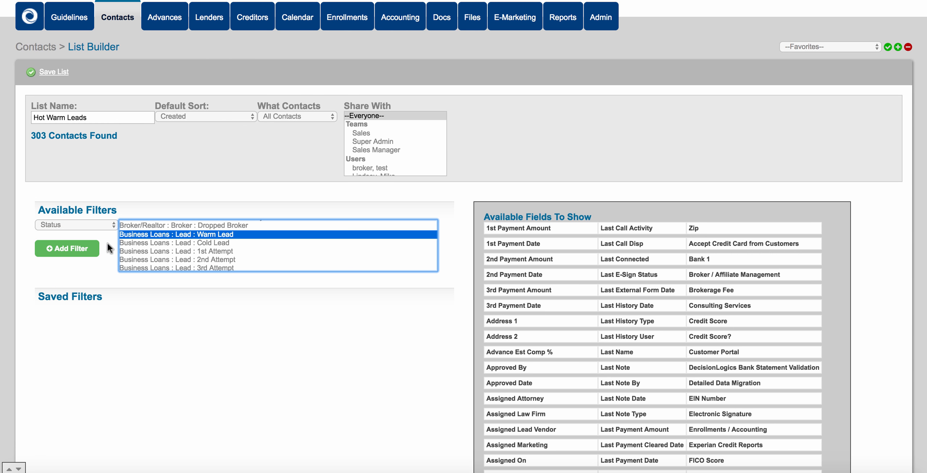
pyautogui.click(95, 249)
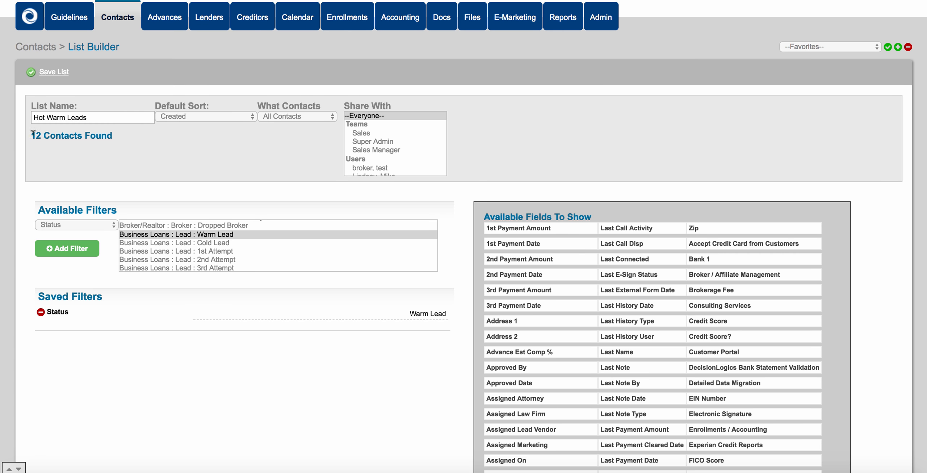
pyautogui.moveTo(32, 134); pyautogui.dragTo(186, 140)
pyautogui.click(186, 140)
pyautogui.scroll(-5, 431, 228)
pyautogui.scroll(6, 391, 249)
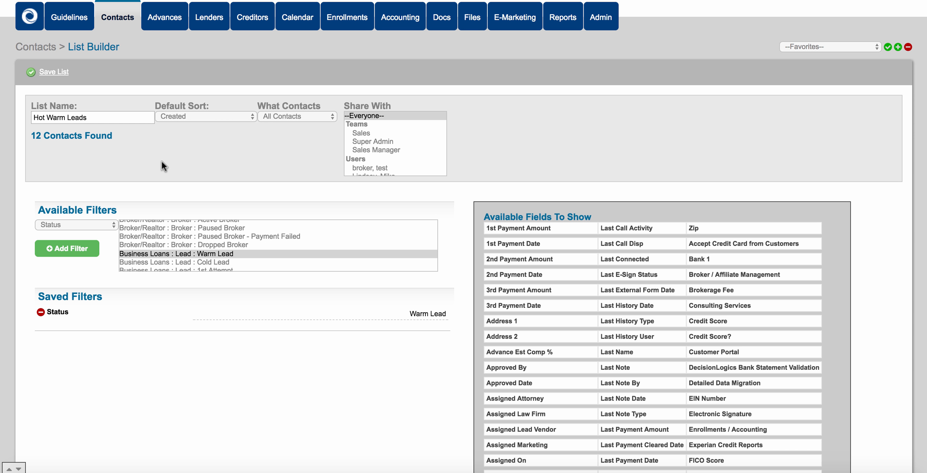
# Remove Home Phone from the fields shown on the list by moving it back to the available fields
pyautogui.scroll(-3, 466, 211)
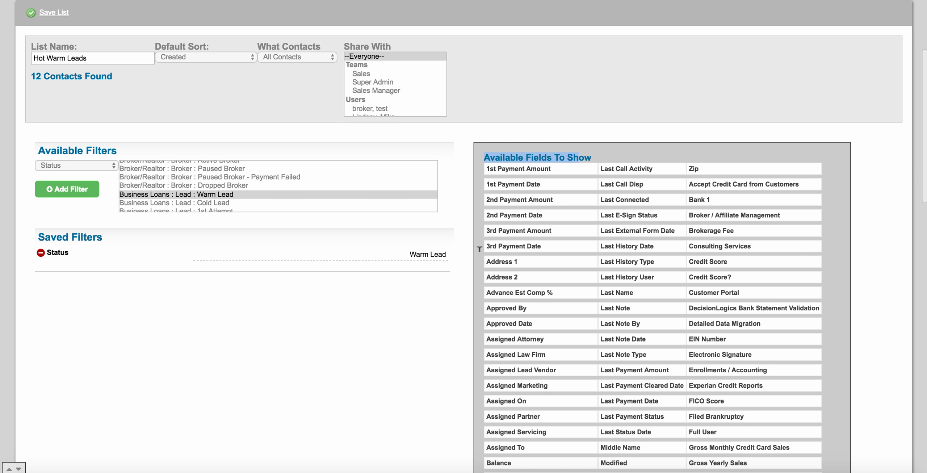
pyautogui.scroll(-20, 465, 284)
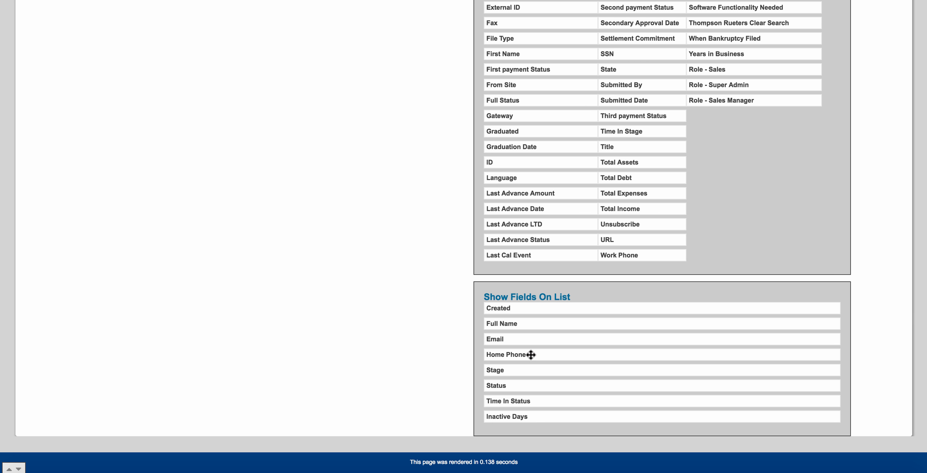
pyautogui.moveTo(531, 354); pyautogui.dragTo(530, 312)
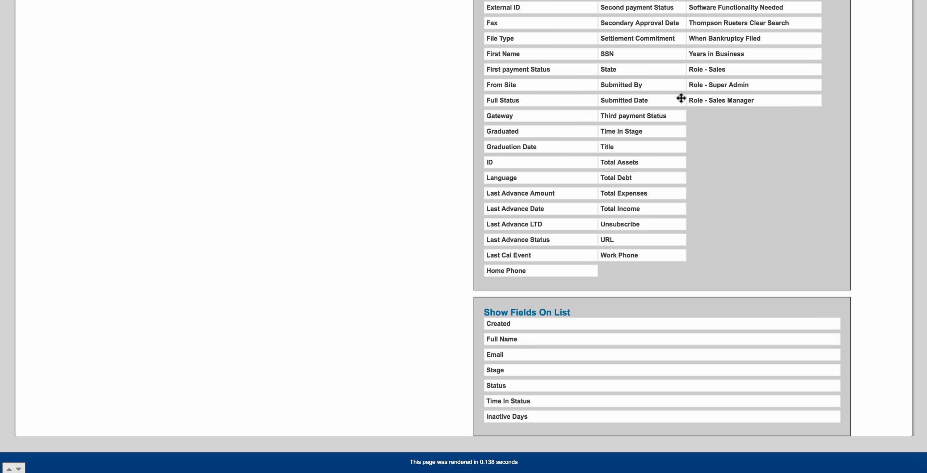
# Find the Work Phone field by searching the page for "work" and place it between Full Name and Email in the shown fields
pyautogui.press('super+f')
pyautogui.write('work')
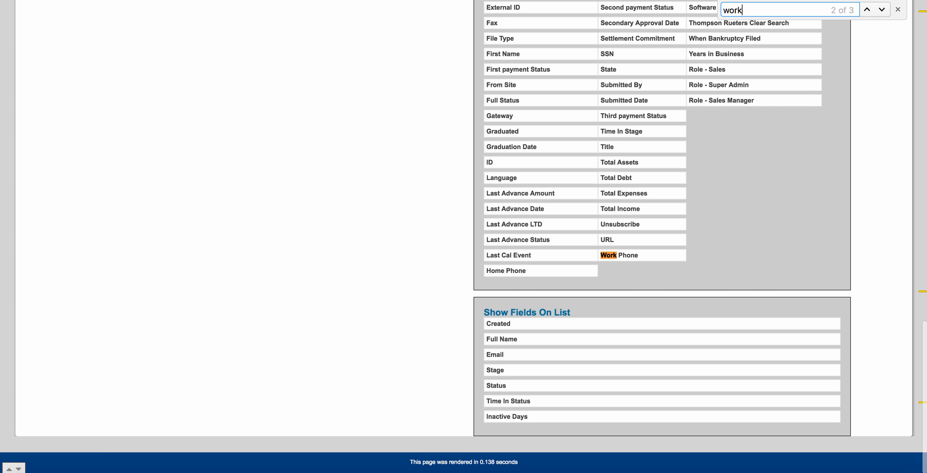
pyautogui.moveTo(648, 253); pyautogui.dragTo(648, 357)
# Find the Cell Phone field by searching the page for "cell" and place it between Full Name and Work Phone in the shown fields
pyautogui.moveTo(743, 8); pyautogui.dragTo(710, 6)
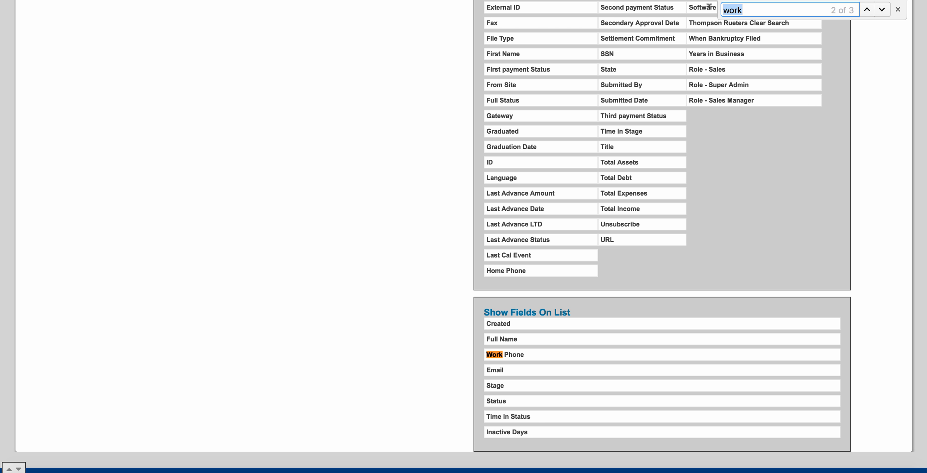
pyautogui.write('cell')
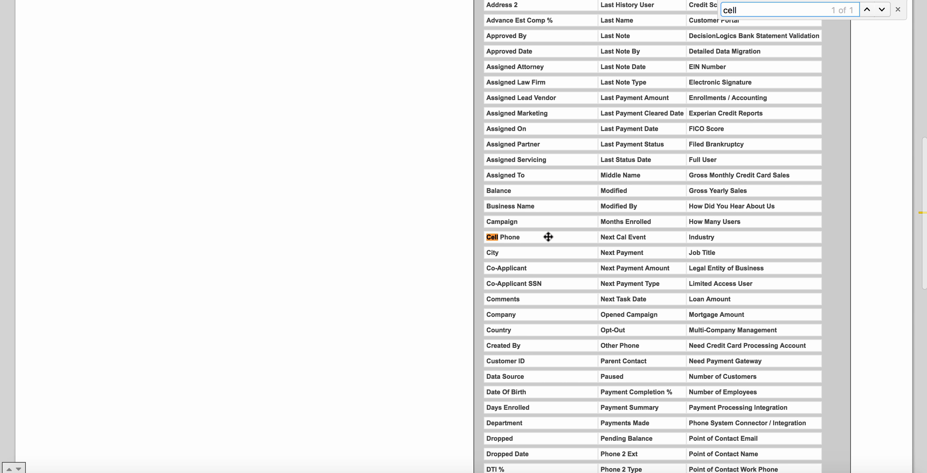
pyautogui.moveTo(548, 236); pyautogui.dragTo(582, 332)
pyautogui.scroll(-10, 583, 288)
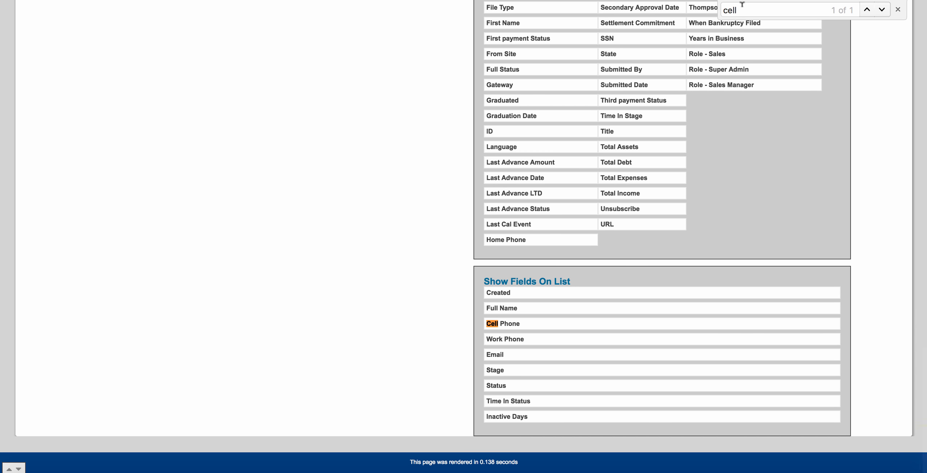
# Find the Business Name field by searching for "business" and place it between Full Name and Cell Phone in the shown fields
pyautogui.moveTo(741, 7); pyautogui.dragTo(713, 10)
pyautogui.write('business')
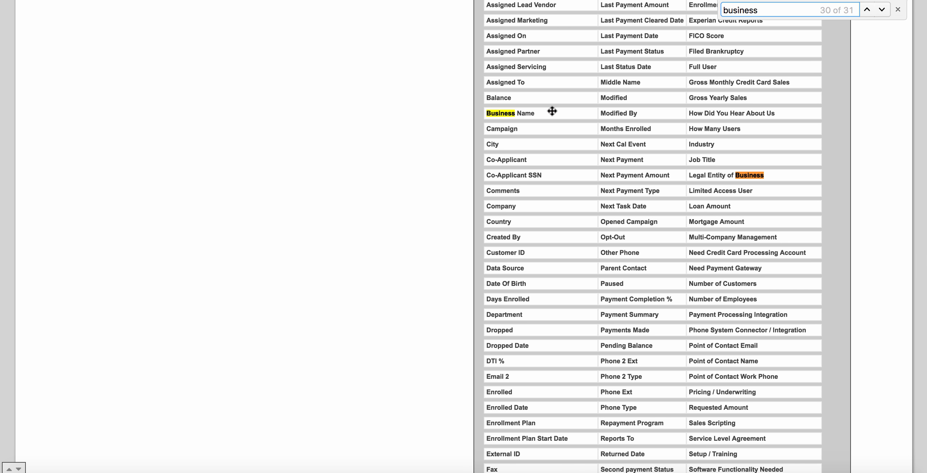
pyautogui.moveTo(553, 110); pyautogui.dragTo(569, 311)
pyautogui.scroll(-10, 561, 149)
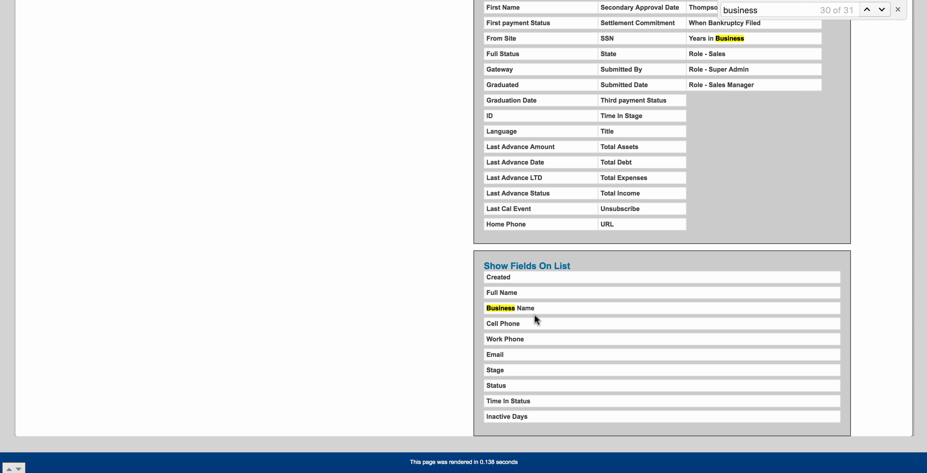
# Save the Hot Warm Leads list and view its contacts
pyautogui.scroll(15, 317, 271)
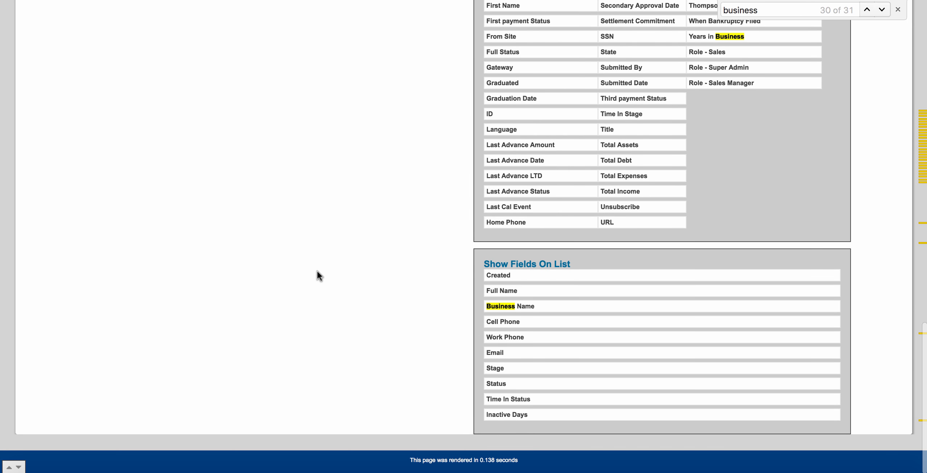
pyautogui.scroll(5, 318, 271)
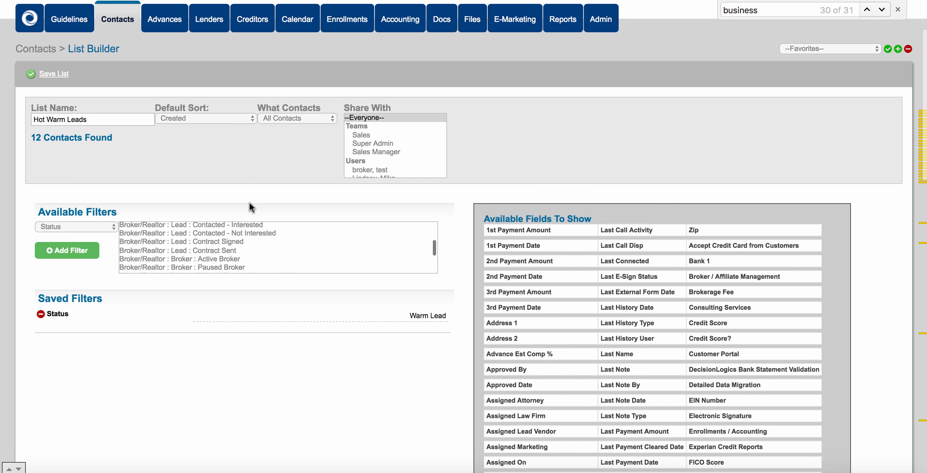
pyautogui.click(64, 75)
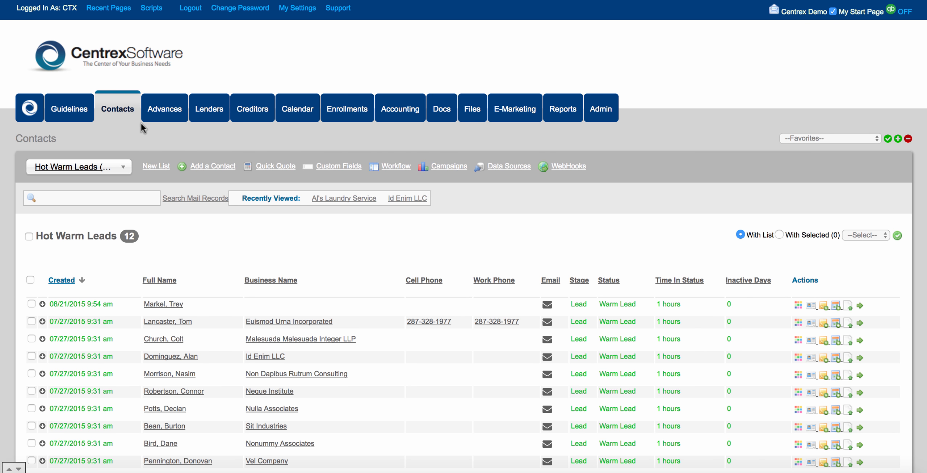
pyautogui.scroll(-3, 255, 175)
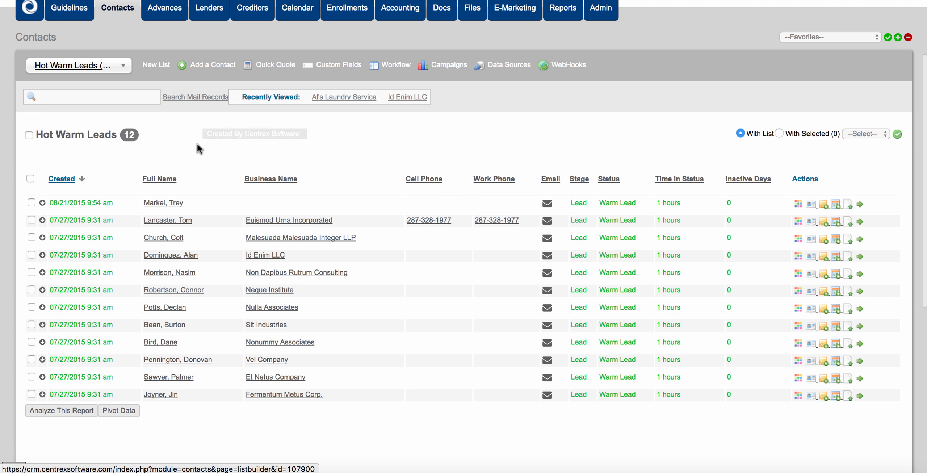
pyautogui.scroll(-2, 261, 141)
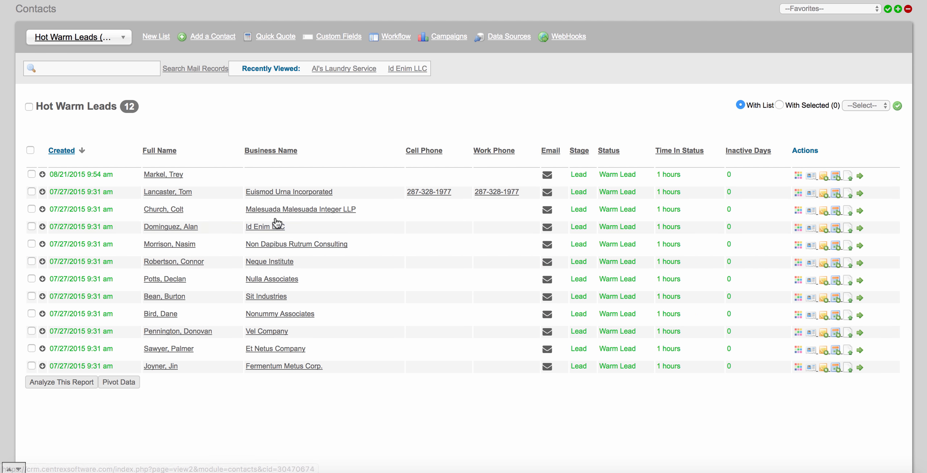
# Reopen the Hot Warm Leads list for editing, rename it All Warm Leads and save it
pyautogui.click(72, 106)
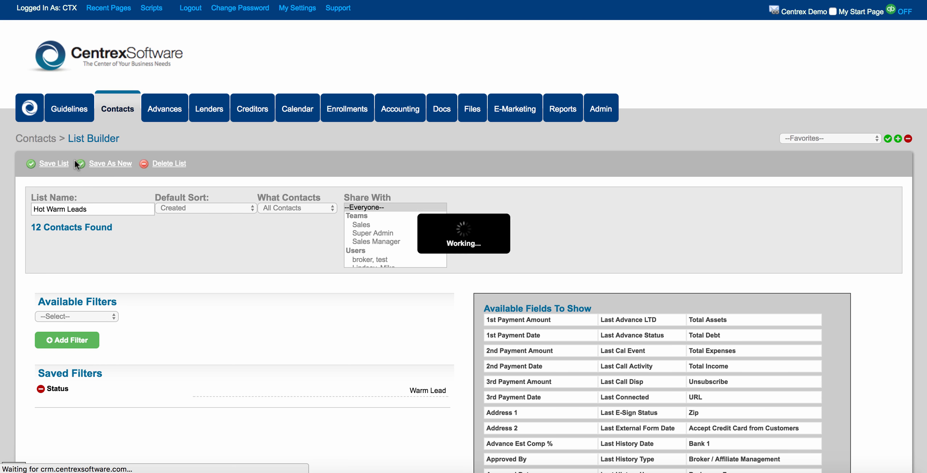
pyautogui.click(44, 206)
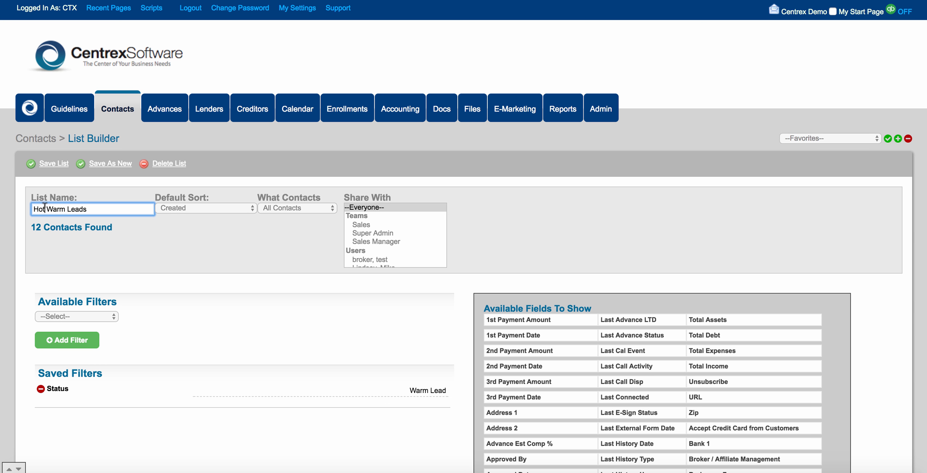
pyautogui.press('BackSpace')
pyautogui.press('BackSpace')
pyautogui.press('BackSpace')
pyautogui.write('All')
pyautogui.click(55, 164)
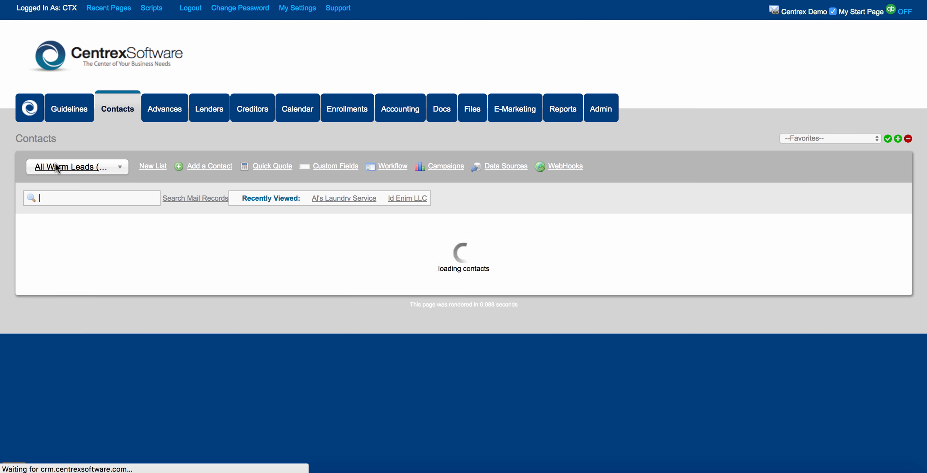
# Look through the contacts in the All Warm Leads list and open the list for editing again
pyautogui.scroll(-2, 90, 228)
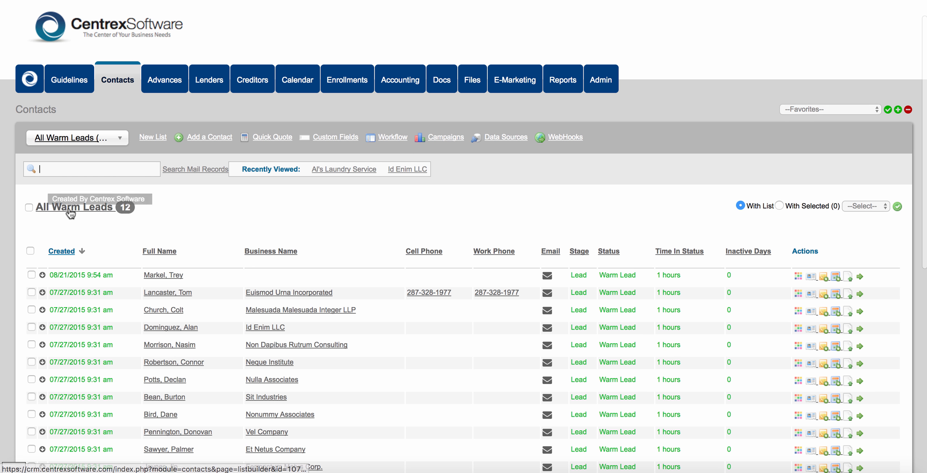
pyautogui.scroll(-2, 434, 209)
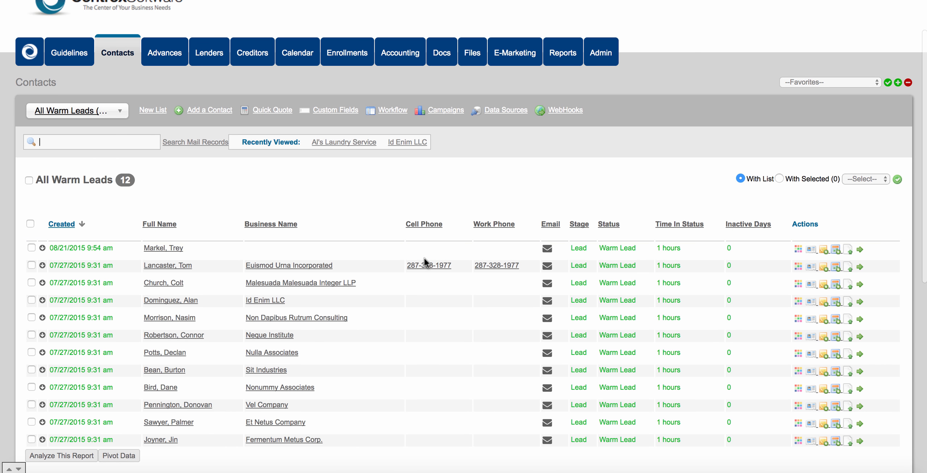
pyautogui.scroll(-2, 424, 258)
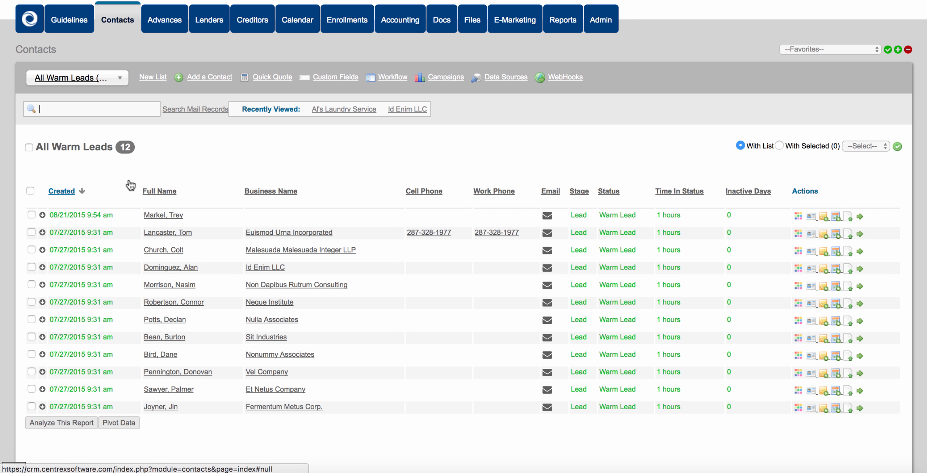
pyautogui.click(84, 146)
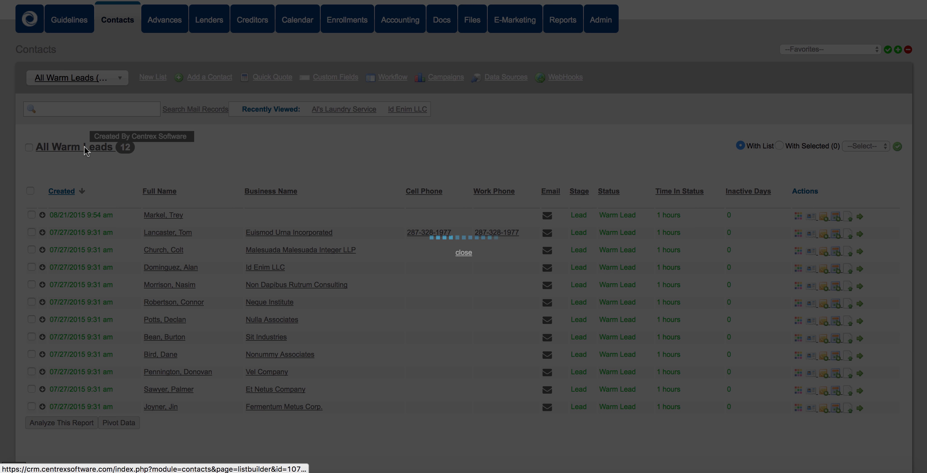
# Place the State field between Business Name and Cell Phone in the shown fields and save the list
pyautogui.scroll(-15, 576, 366)
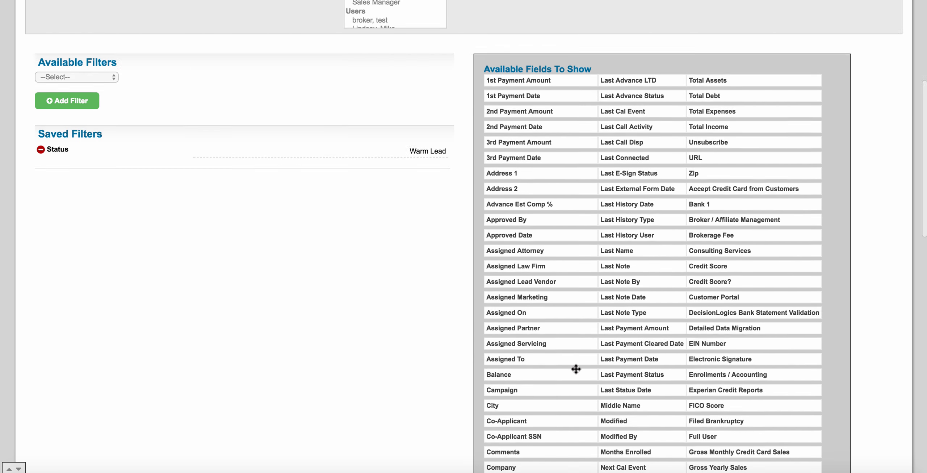
pyautogui.scroll(-10, 576, 370)
pyautogui.scroll(2, 610, 242)
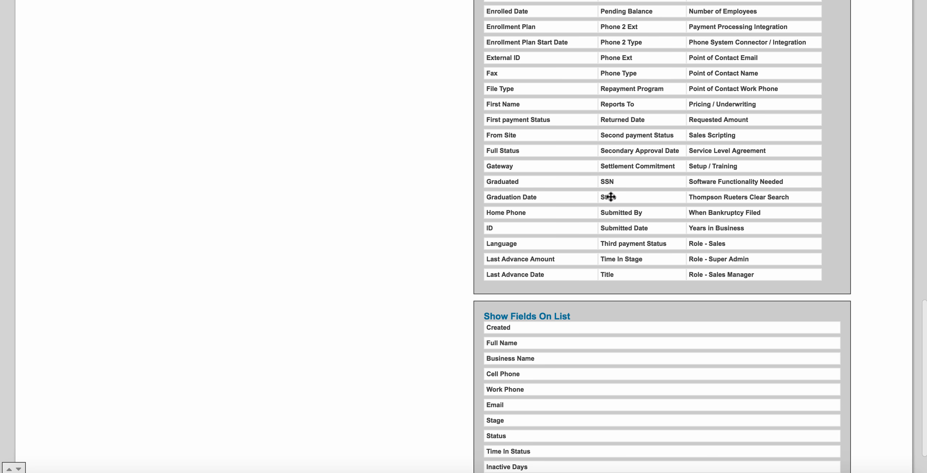
pyautogui.moveTo(611, 196); pyautogui.dragTo(606, 374)
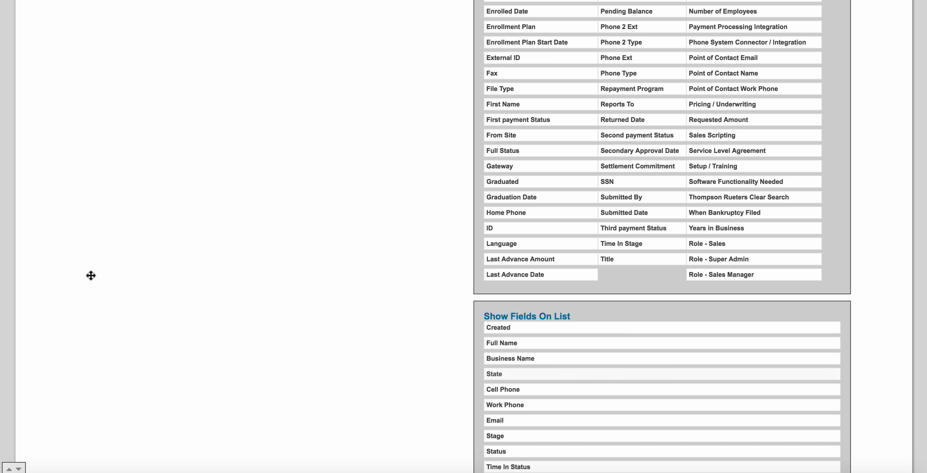
pyautogui.scroll(20, 90, 274)
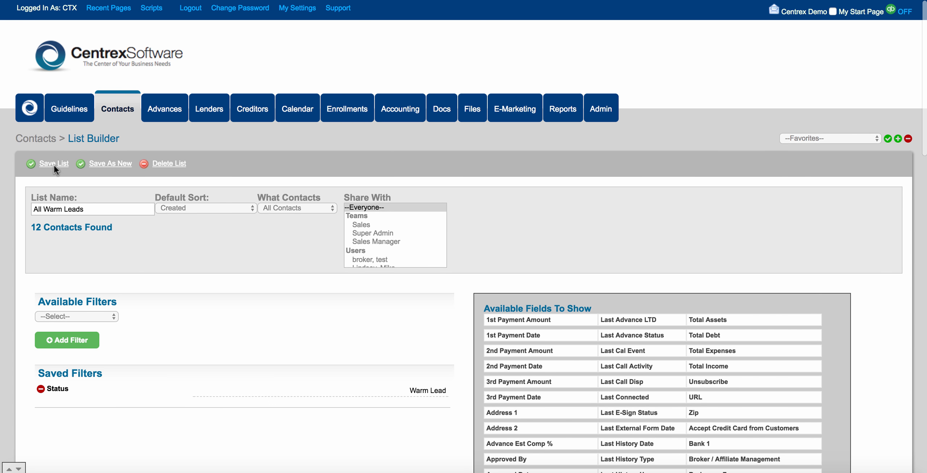
pyautogui.click(54, 164)
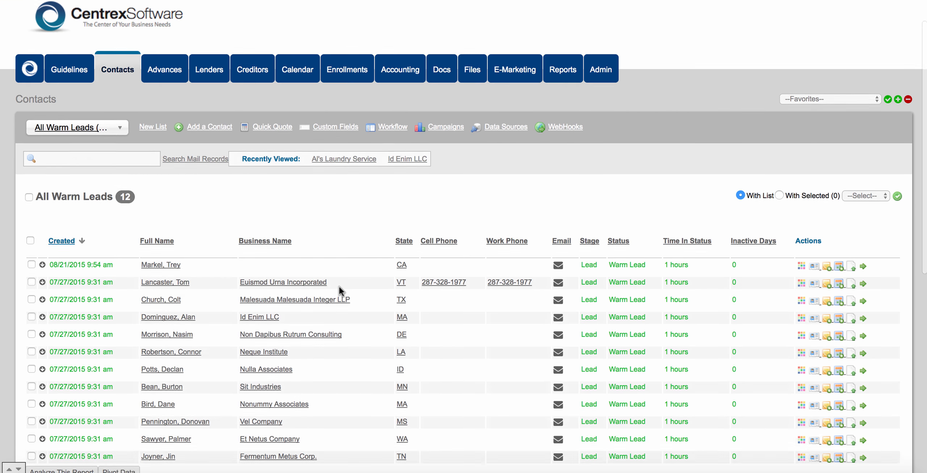
# Look through the All Warm Leads contacts and examine the list's filters and shown fields in the list builder
pyautogui.scroll(-3, 339, 286)
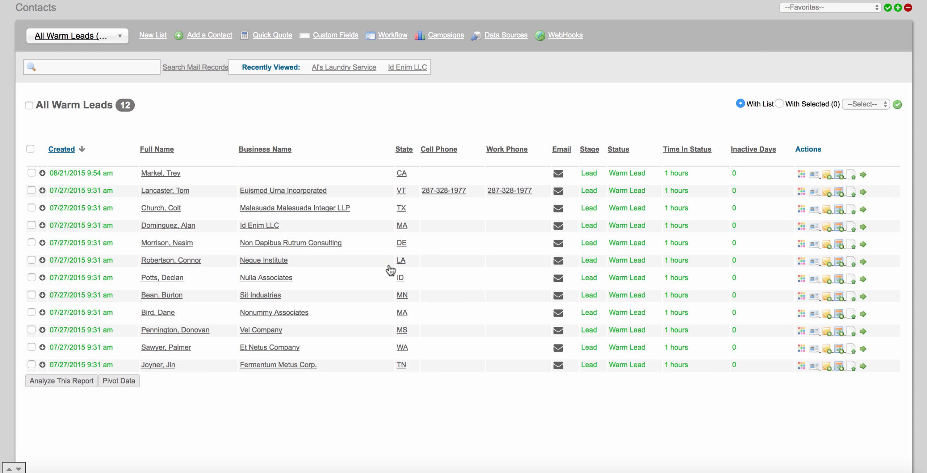
pyautogui.scroll(2, 391, 270)
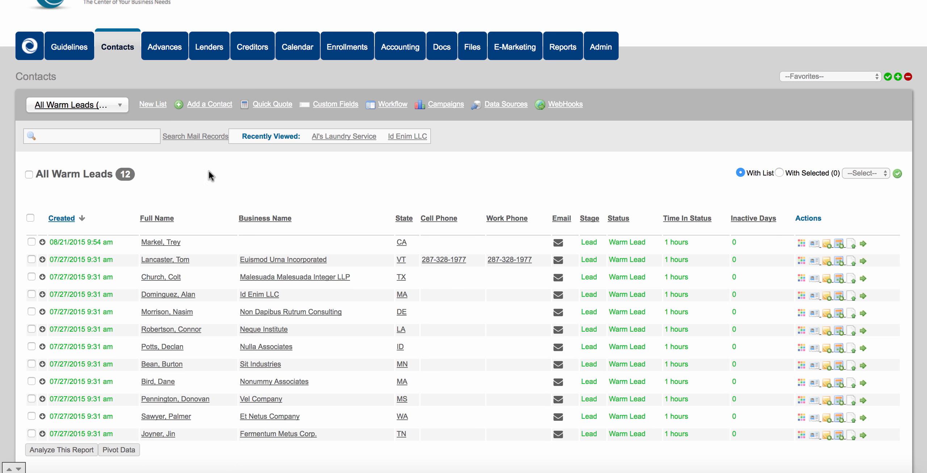
pyautogui.click(92, 175)
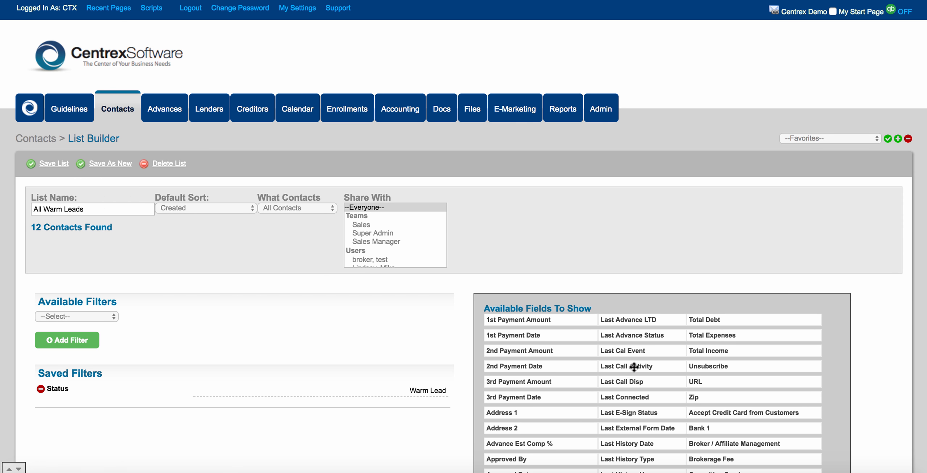
pyautogui.scroll(-5, 634, 367)
pyautogui.scroll(-20, 634, 367)
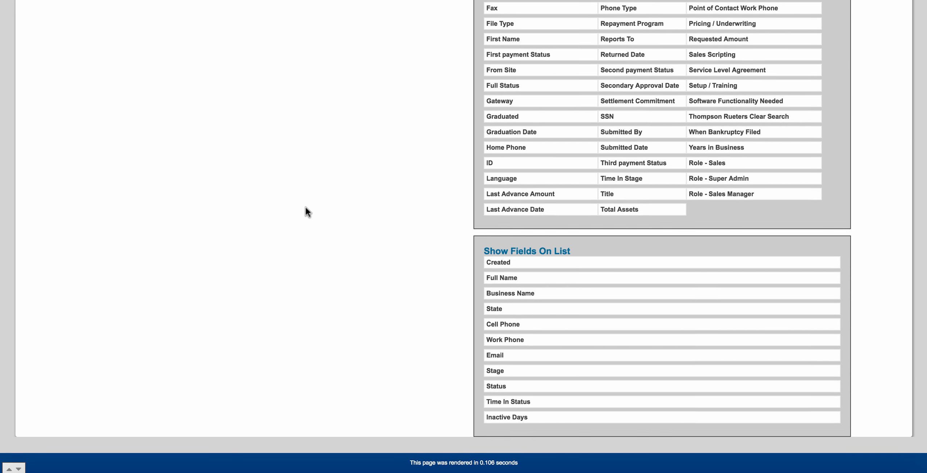
pyautogui.scroll(20, 306, 207)
pyautogui.click(127, 110)
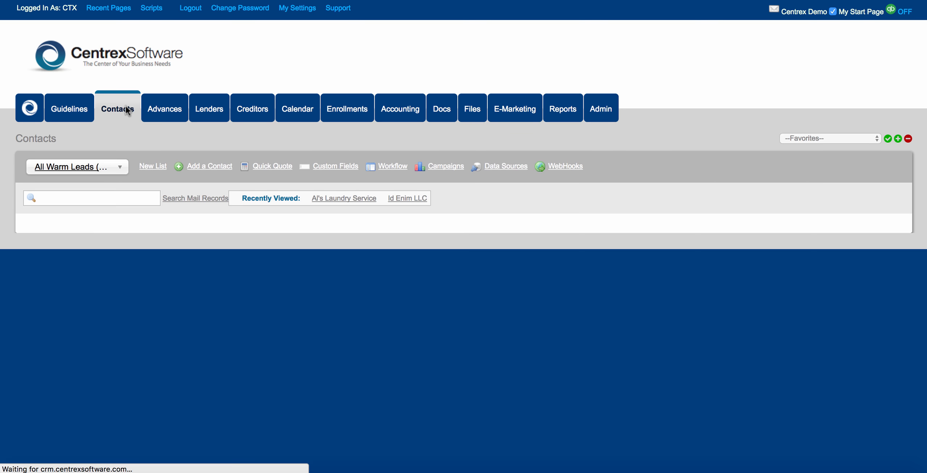
pyautogui.click(153, 166)
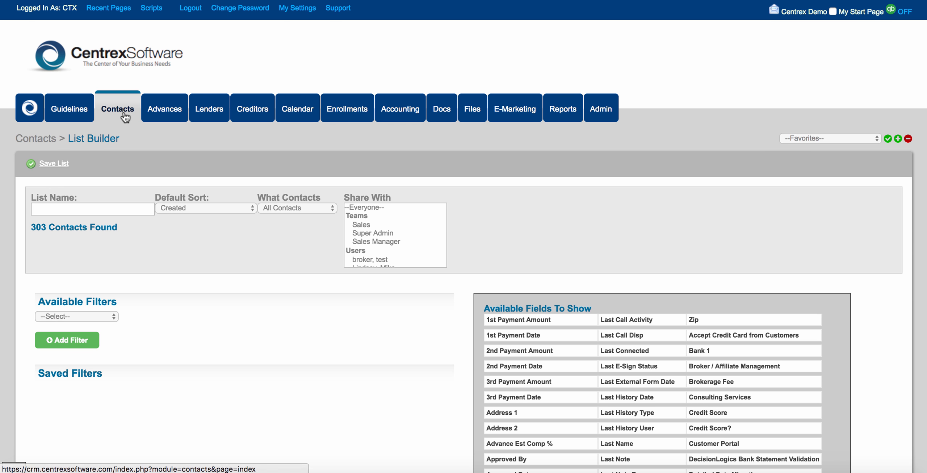
pyautogui.click(124, 112)
pyautogui.scroll(-3, 194, 242)
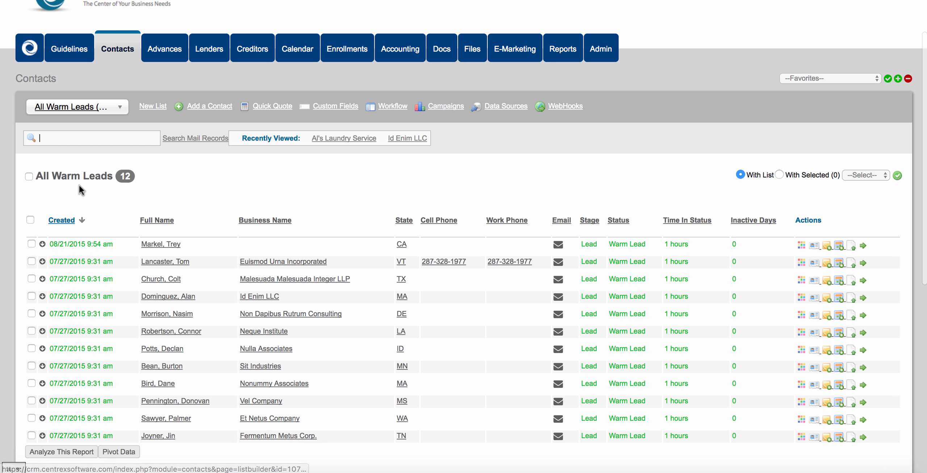
# Open the All Warm Leads list for editing, change its name to All Cold Leads and share it with Everyone
pyautogui.click(77, 177)
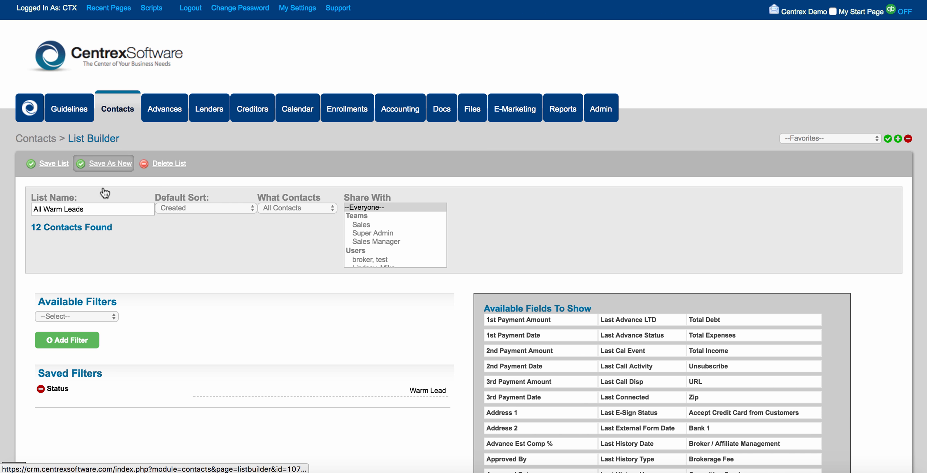
pyautogui.click(95, 205)
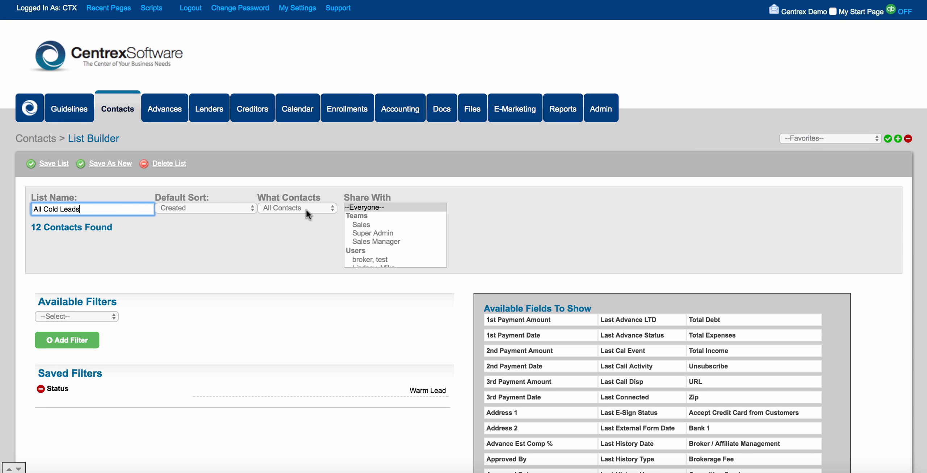
pyautogui.click(365, 207)
pyautogui.scroll(-2, 185, 336)
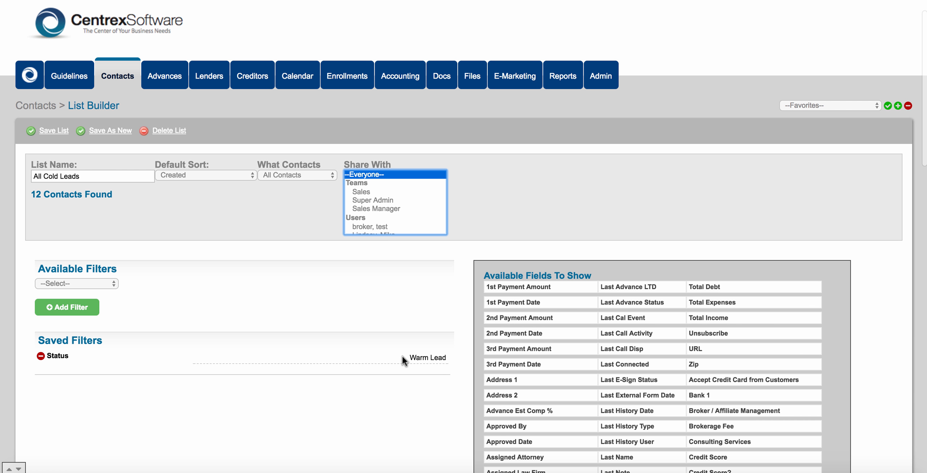
# Remove the Warm Lead status filter from the saved filters
pyautogui.moveTo(410, 355); pyautogui.dragTo(444, 356)
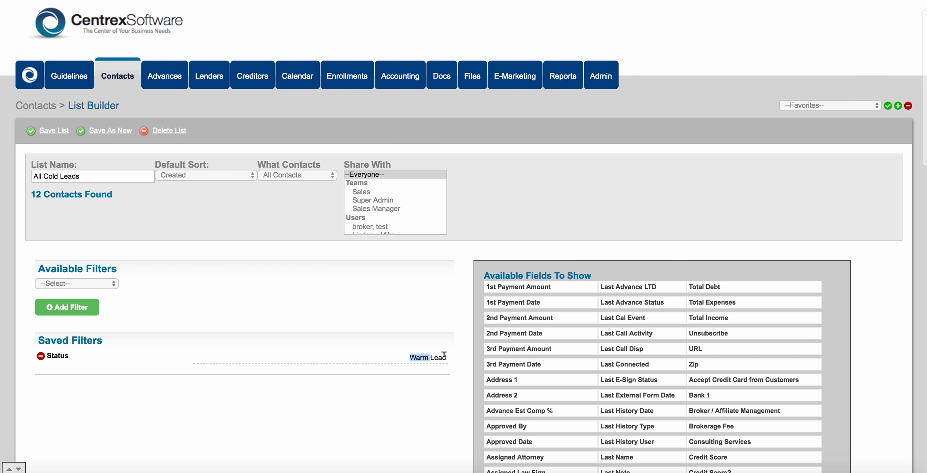
pyautogui.click(406, 330)
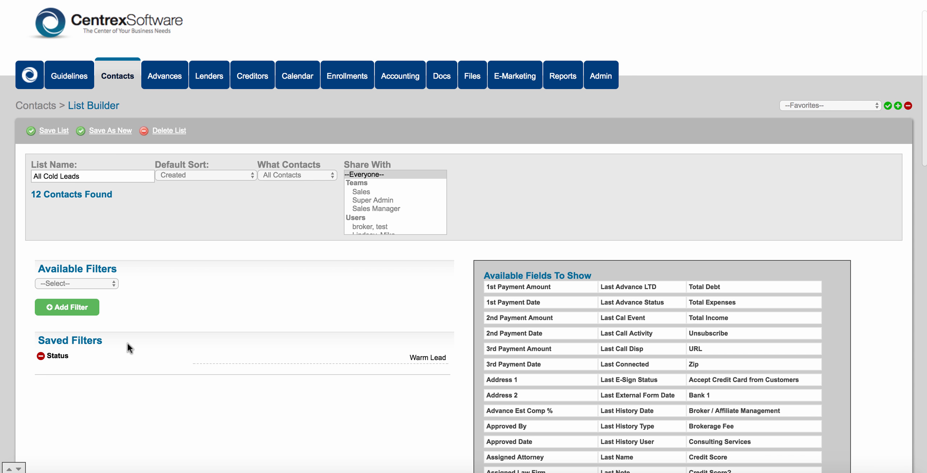
pyautogui.click(41, 356)
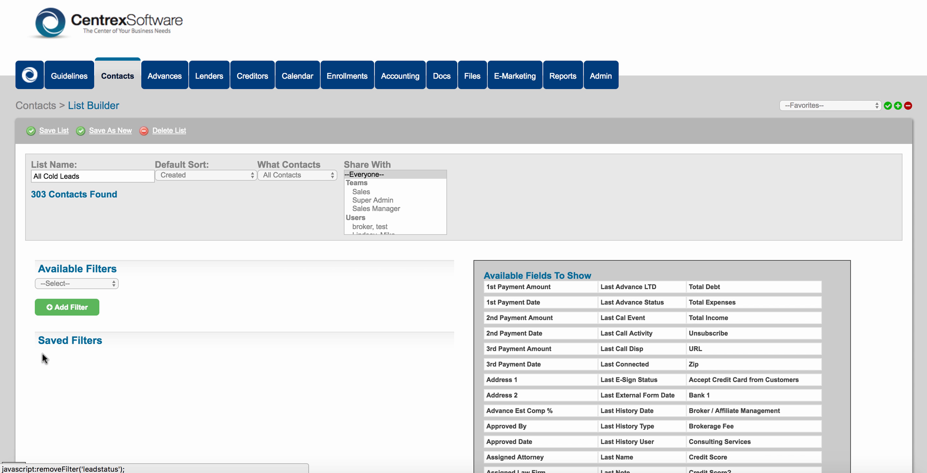
# Add a Status filter for Business Loans : Lead : Cold Lead
pyautogui.click(80, 281)
pyautogui.scroll(-15, 77, 363)
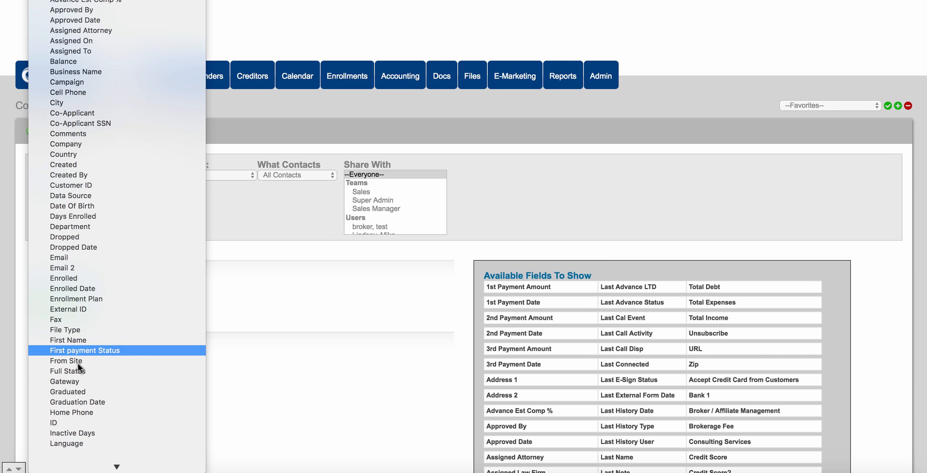
pyautogui.scroll(-15, 77, 363)
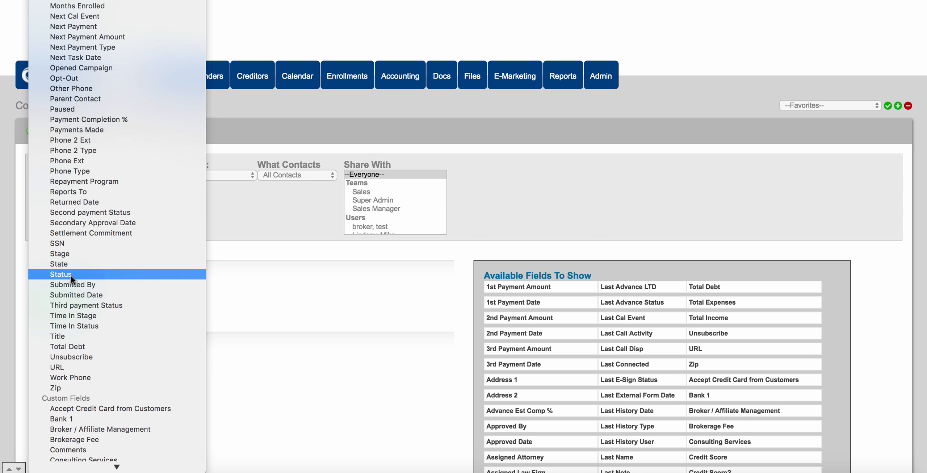
pyautogui.click(75, 275)
pyautogui.scroll(-10, 213, 307)
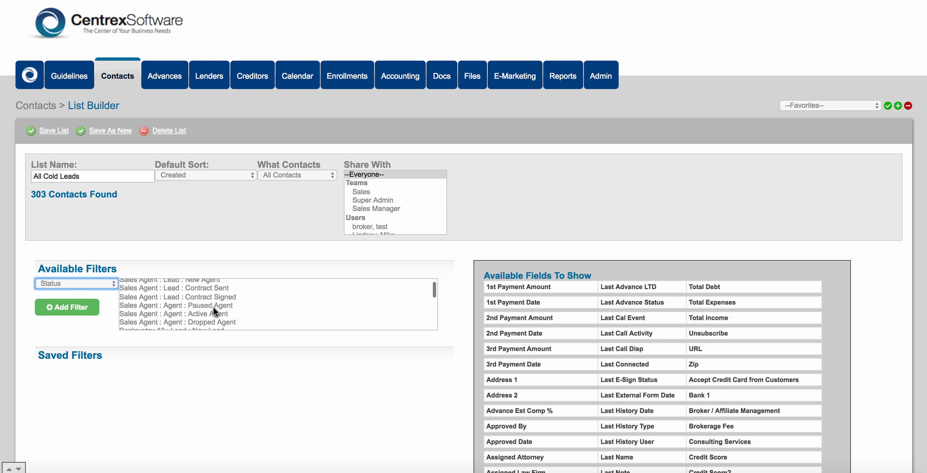
pyautogui.scroll(-10, 213, 307)
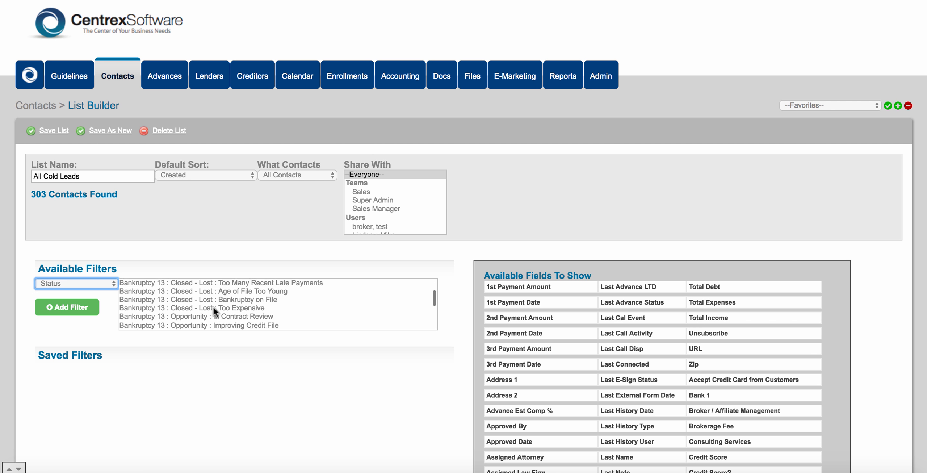
pyautogui.scroll(-10, 213, 307)
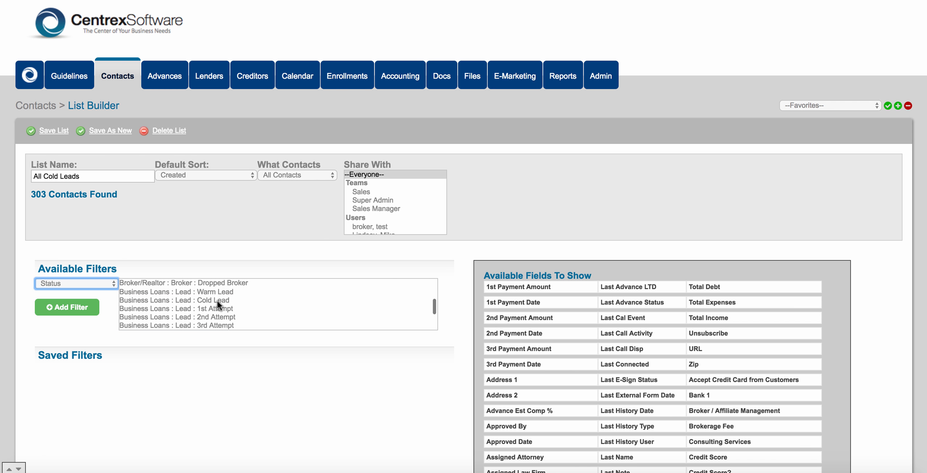
pyautogui.click(217, 300)
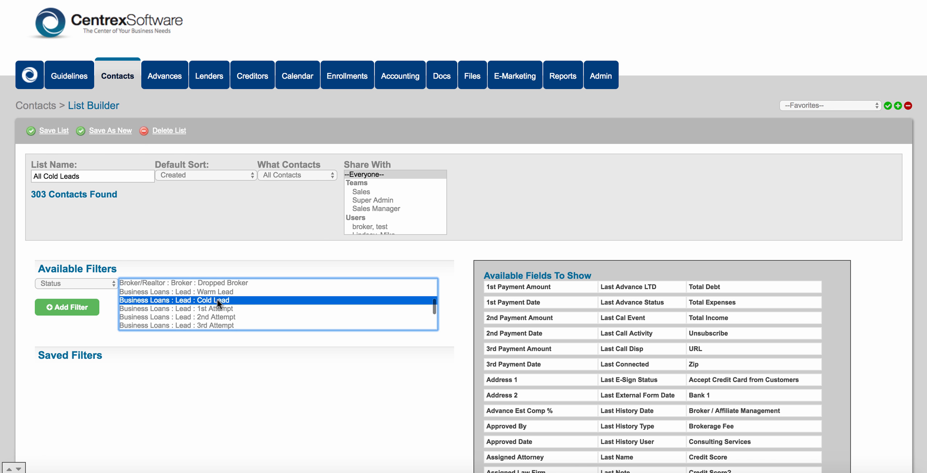
pyautogui.click(92, 307)
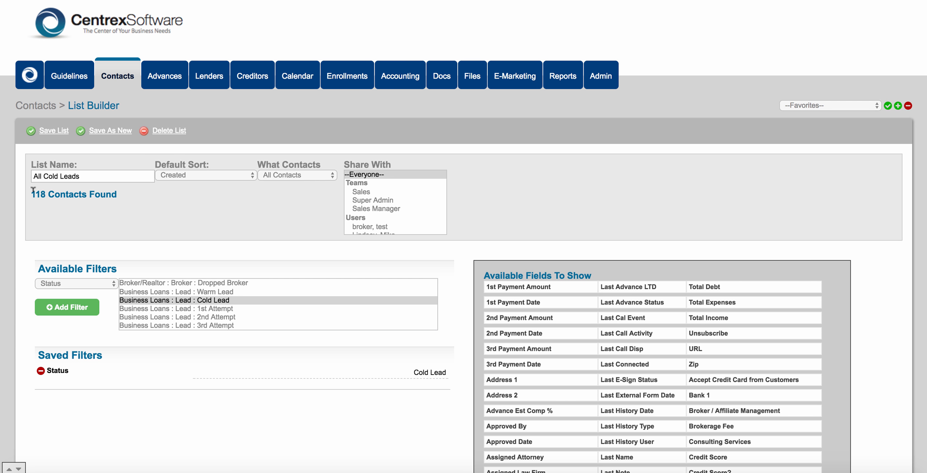
# Check the number of matching contacts and save All Cold Leads as a new list
pyautogui.moveTo(75, 192); pyautogui.dragTo(129, 199)
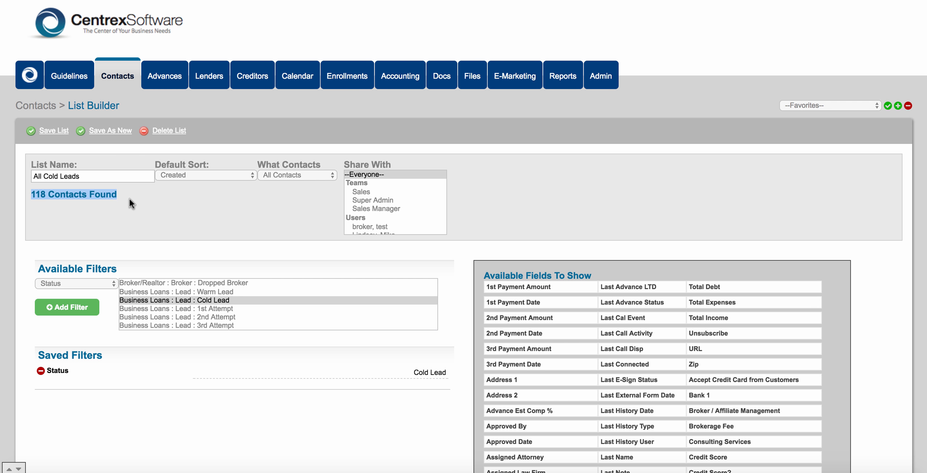
pyautogui.click(129, 199)
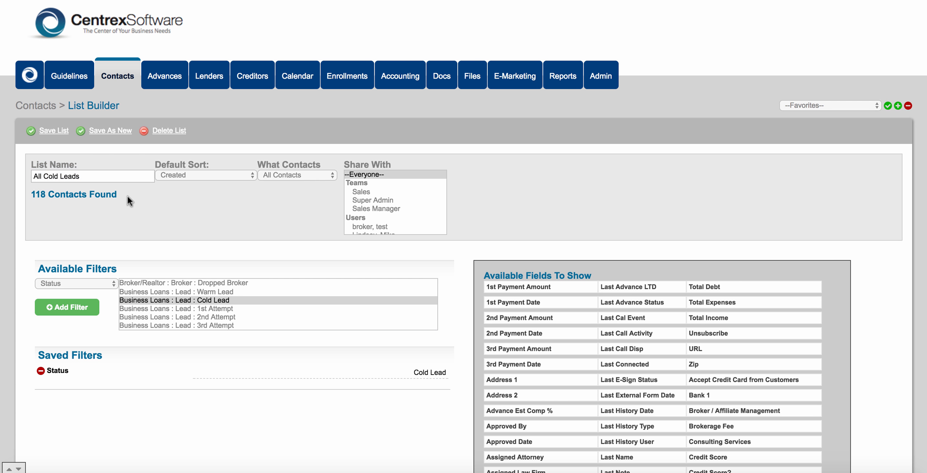
pyautogui.click(102, 135)
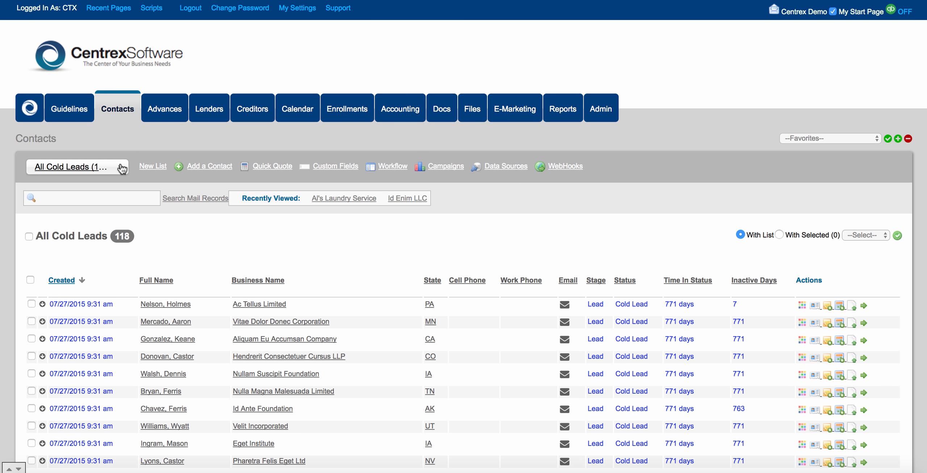
# Check which lists are available for selection and look through the contacts in the All Cold Leads list
pyautogui.click(122, 169)
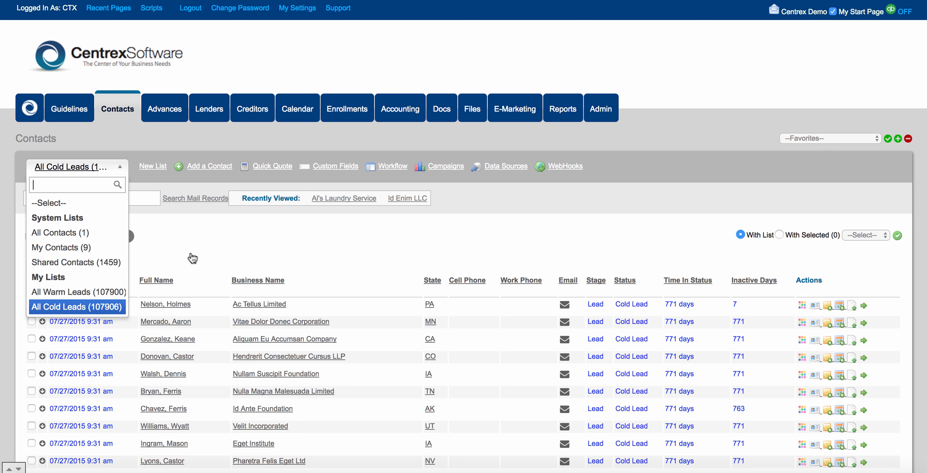
pyautogui.click(261, 246)
pyautogui.scroll(-1, 299, 247)
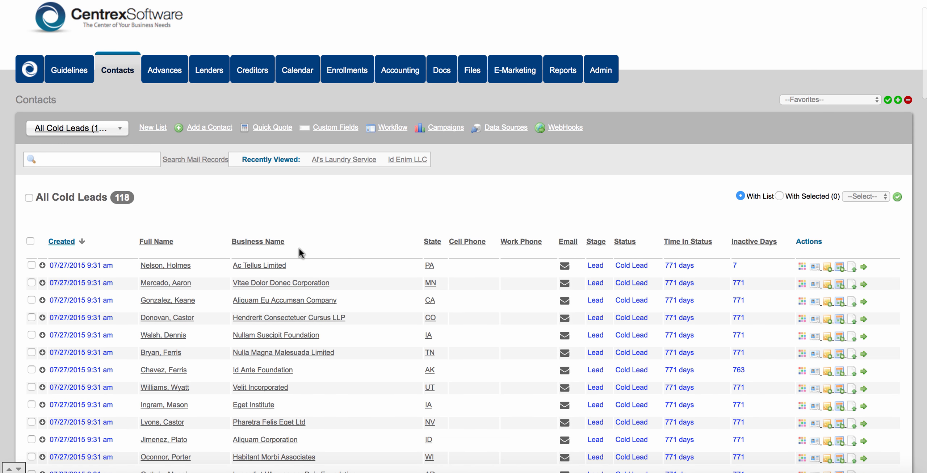
pyautogui.scroll(-1, 298, 248)
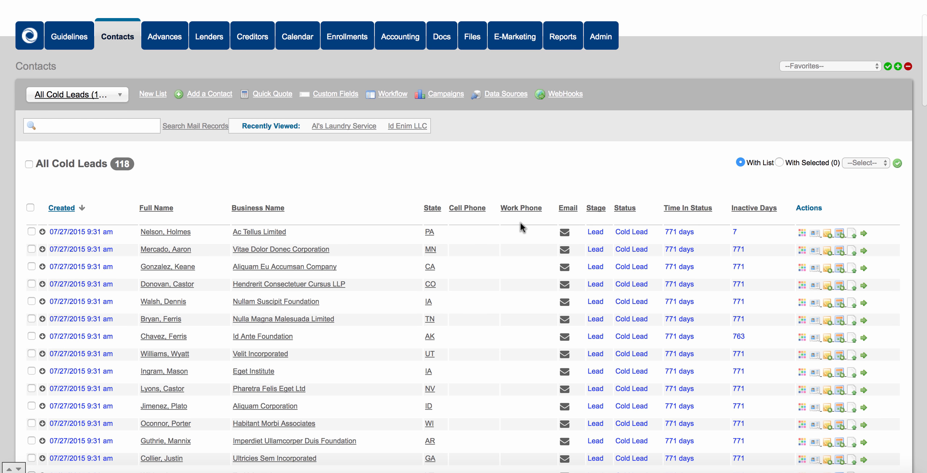
pyautogui.scroll(2, 473, 251)
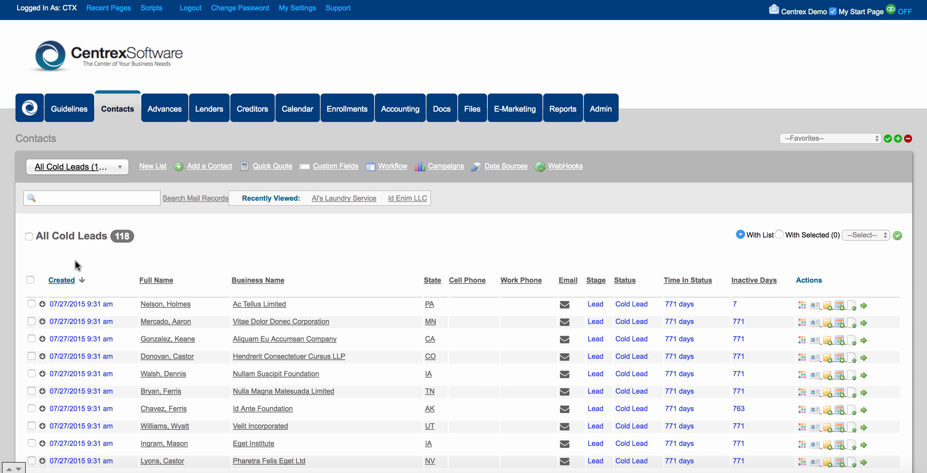
pyautogui.scroll(-1, 76, 261)
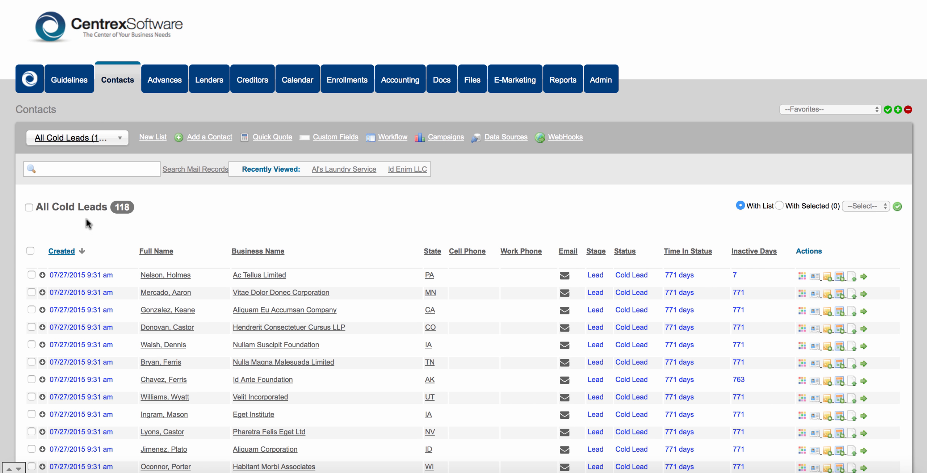
# Open the All Cold Leads list for editing, change its name to All Leads in Attempts and remove the Cold Lead status filter
pyautogui.click(77, 210)
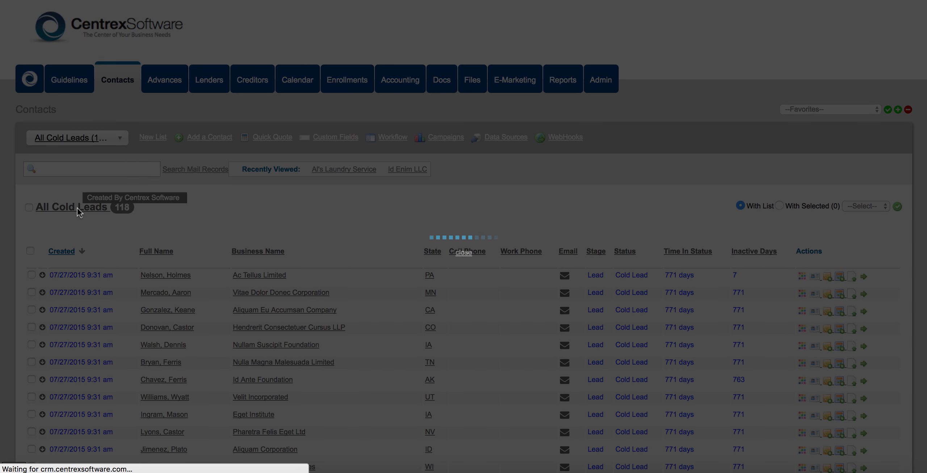
pyautogui.click(91, 207)
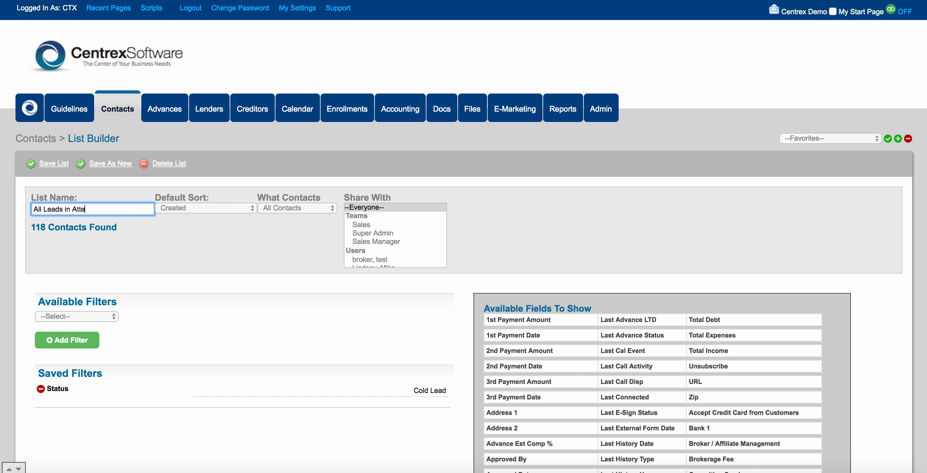
pyautogui.scroll(-3, 170, 281)
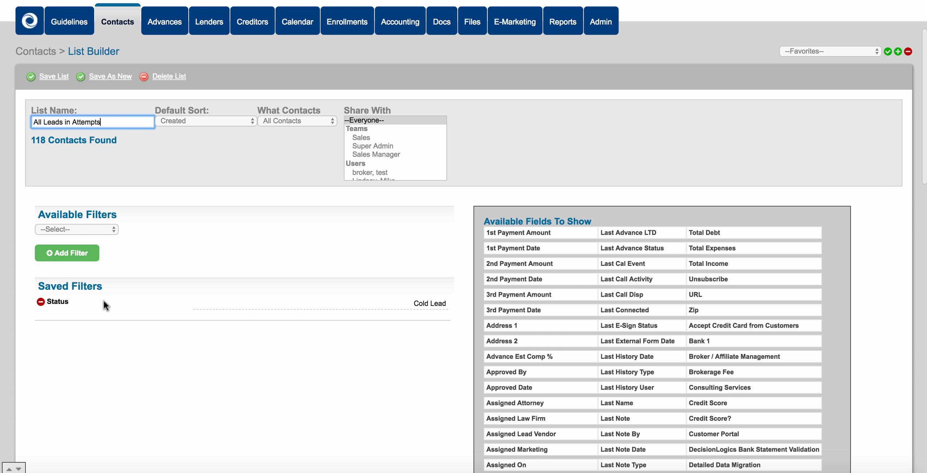
pyautogui.click(41, 302)
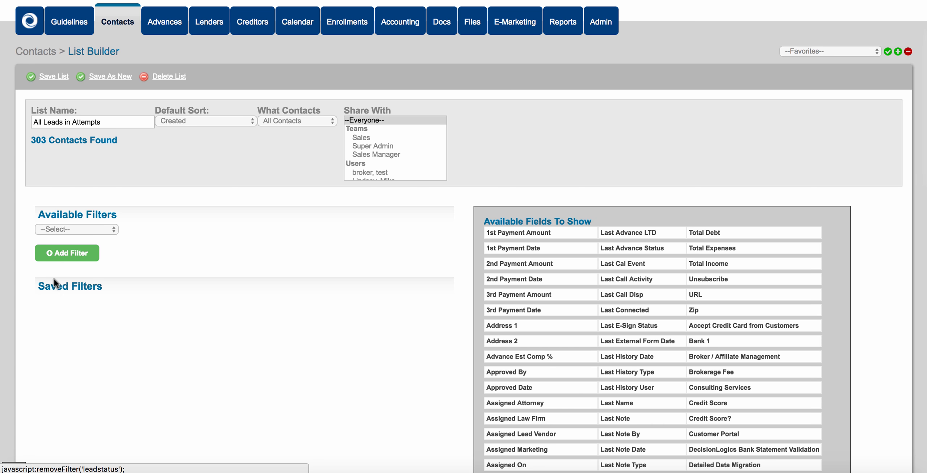
# Add a Status filter covering Business Loans : Lead : 1st Attempt through 6th Attempt
pyautogui.click(73, 228)
pyautogui.scroll(-15, 78, 356)
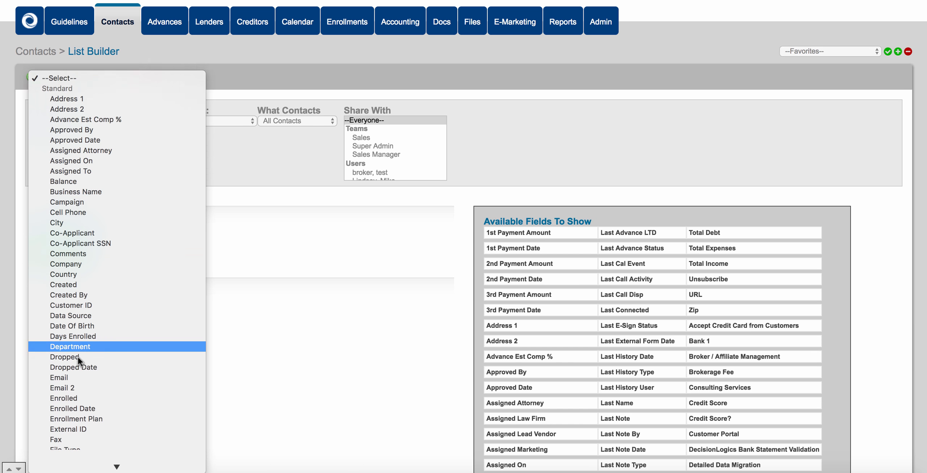
pyautogui.scroll(-15, 77, 357)
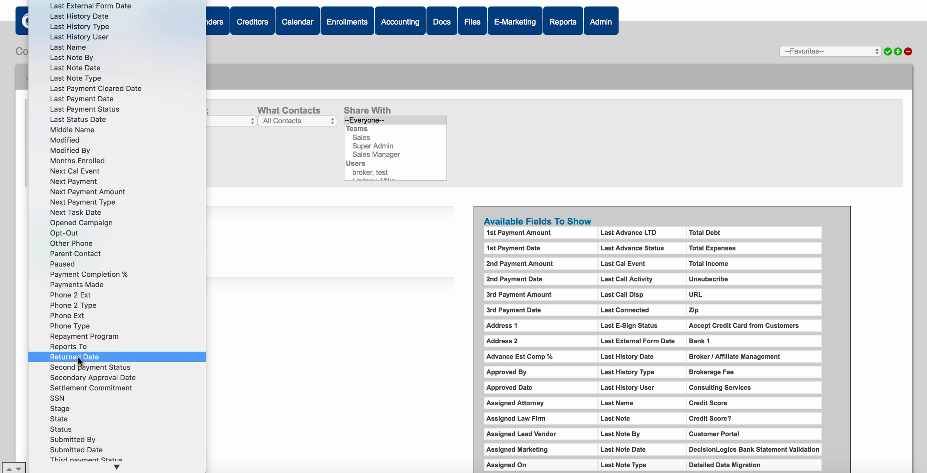
pyautogui.click(71, 394)
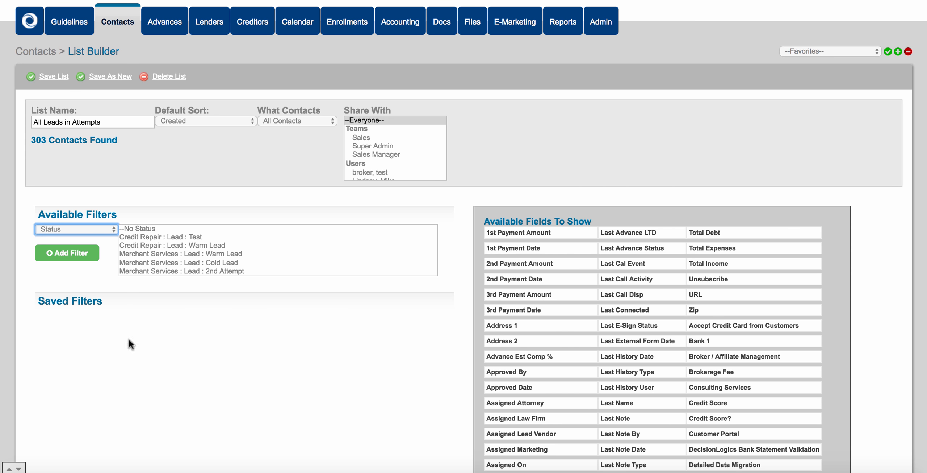
pyautogui.scroll(-10, 255, 252)
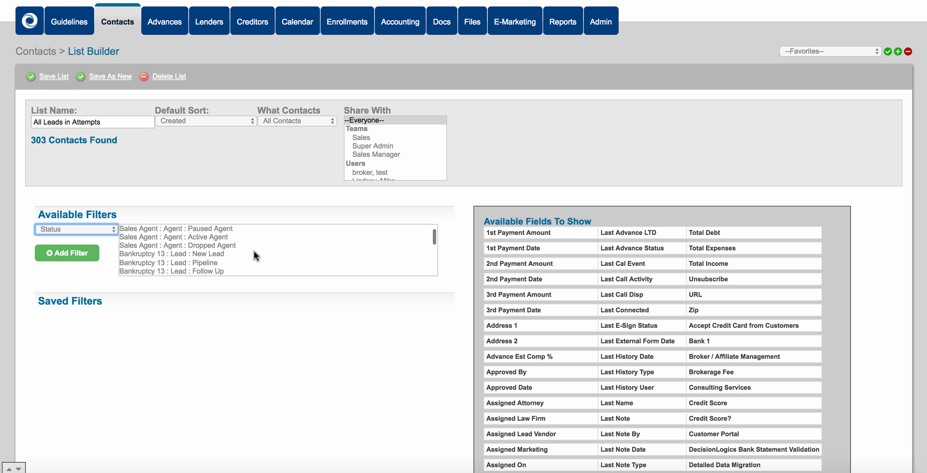
pyautogui.scroll(-10, 255, 255)
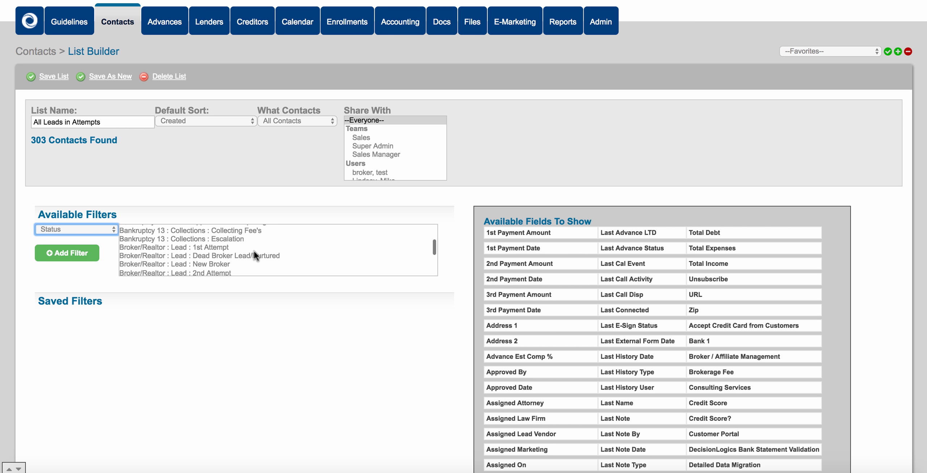
pyautogui.scroll(-10, 254, 251)
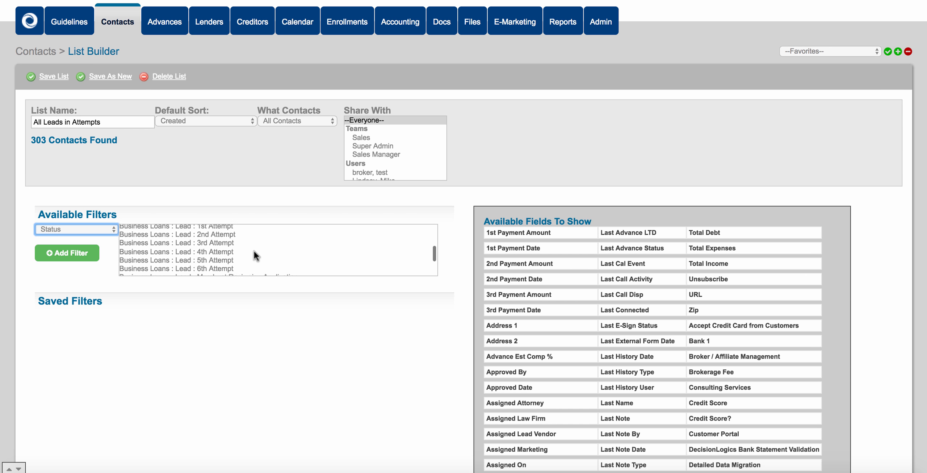
pyautogui.scroll(-2, 254, 251)
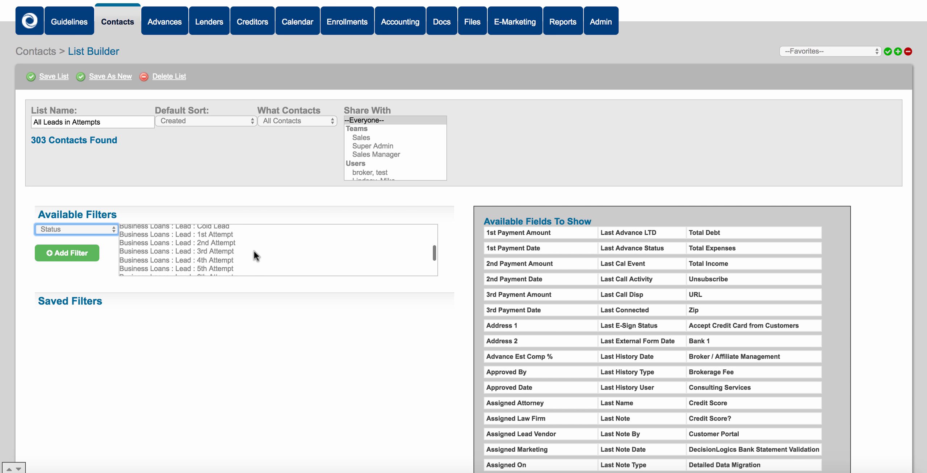
pyautogui.click(229, 232)
pyautogui.scroll(-5, 247, 251)
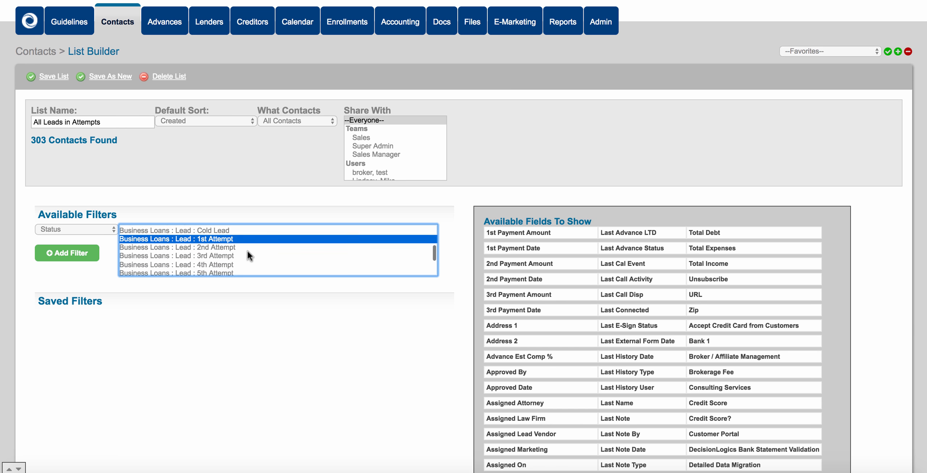
pyautogui.scroll(-1, 248, 251)
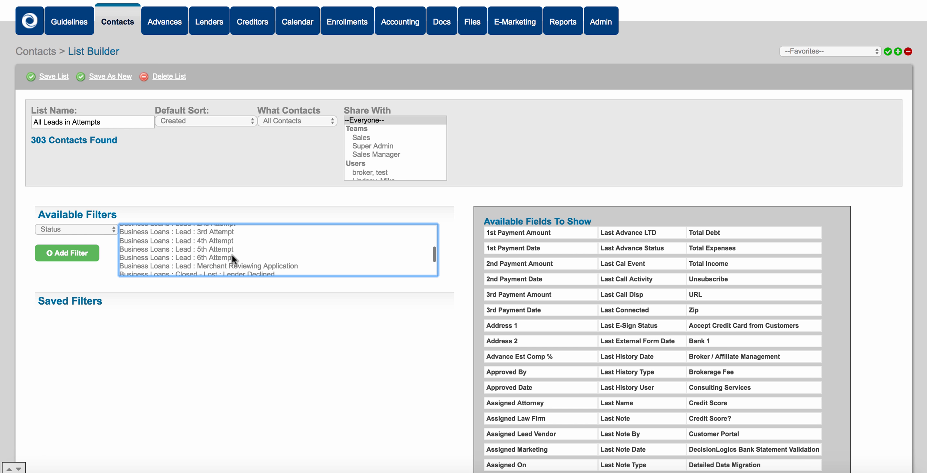
pyautogui.keyDown('shift'); pyautogui.click(203, 257); pyautogui.keyUp('shift')
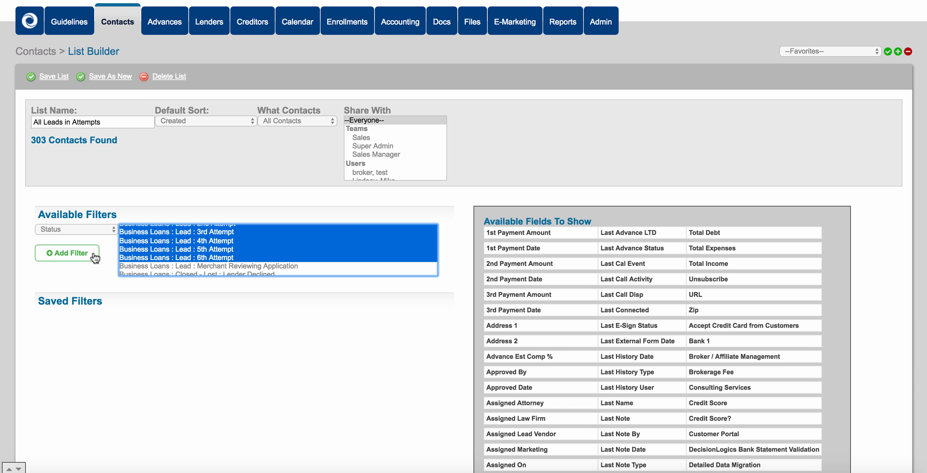
pyautogui.click(67, 252)
# Check the number of matching contacts and save All Leads in Attempts as a new list
pyautogui.scroll(-1, 187, 330)
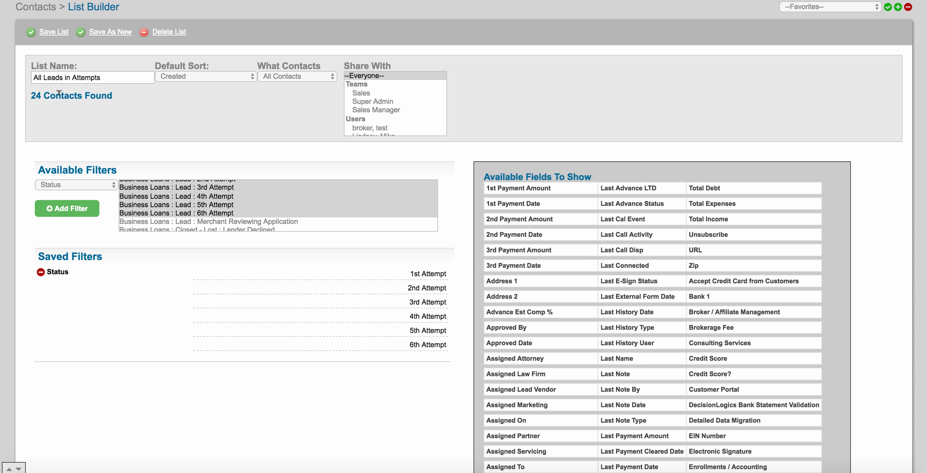
pyautogui.moveTo(31, 96); pyautogui.dragTo(138, 106)
pyautogui.click(138, 107)
pyautogui.scroll(2, 127, 89)
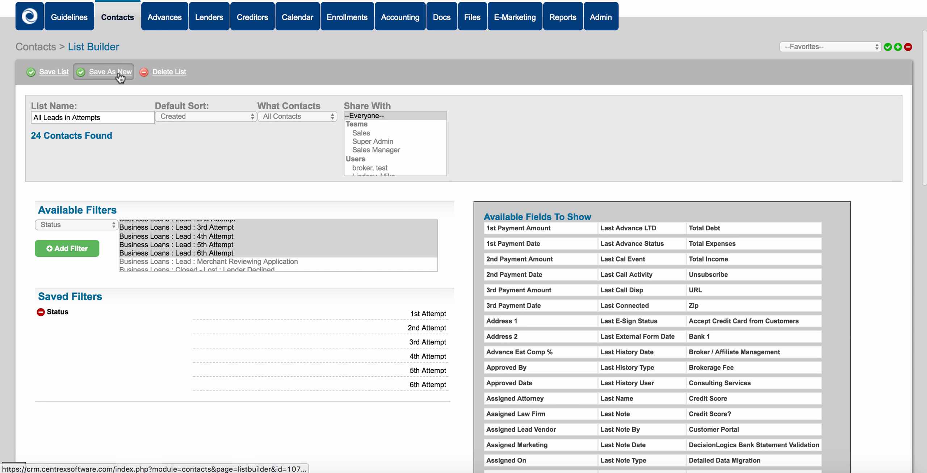
pyautogui.click(119, 73)
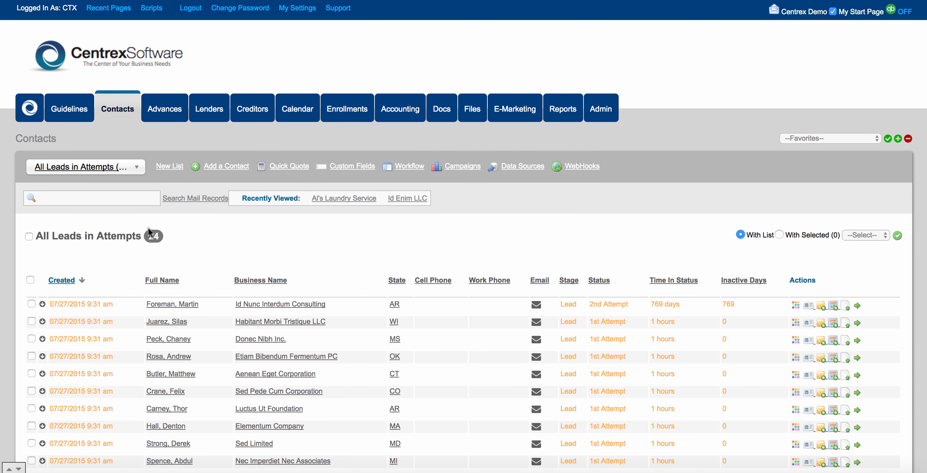
# Switch between the All Cold Leads, All Warm Leads and All Leads in Attempts lists to compare their contacts, and review the available lists
pyautogui.scroll(-2, 145, 148)
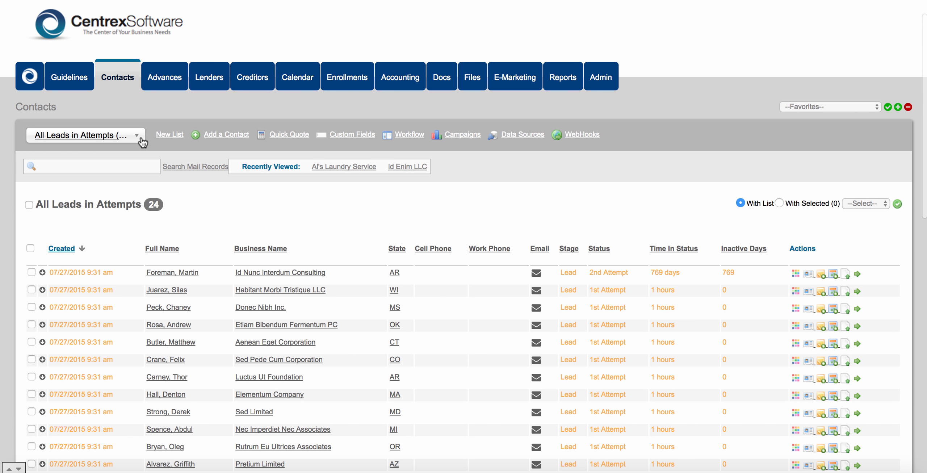
pyautogui.click(141, 140)
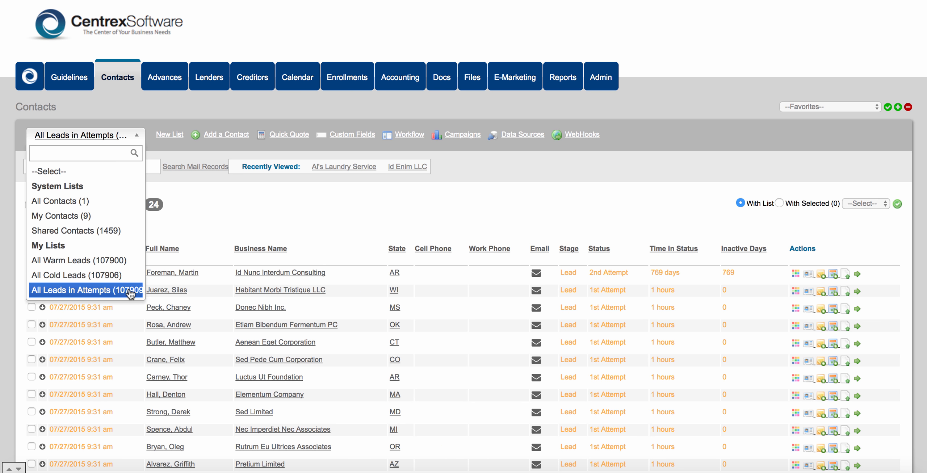
pyautogui.click(129, 278)
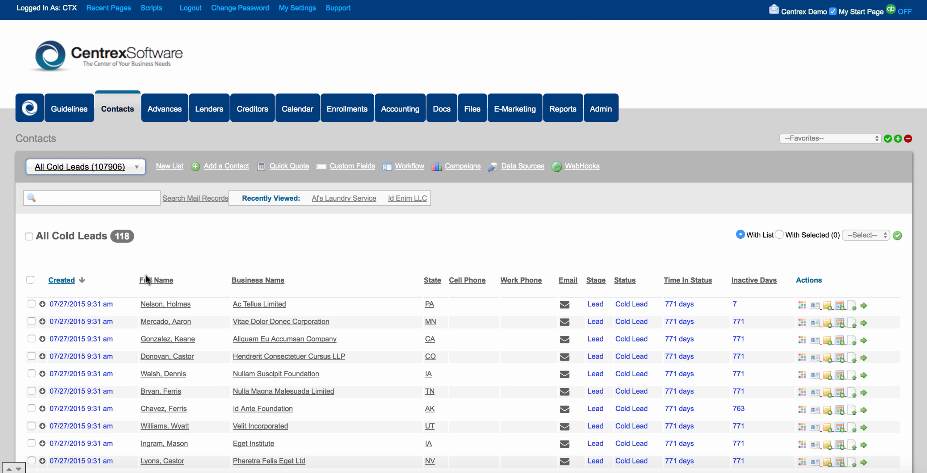
pyautogui.scroll(-5, 146, 279)
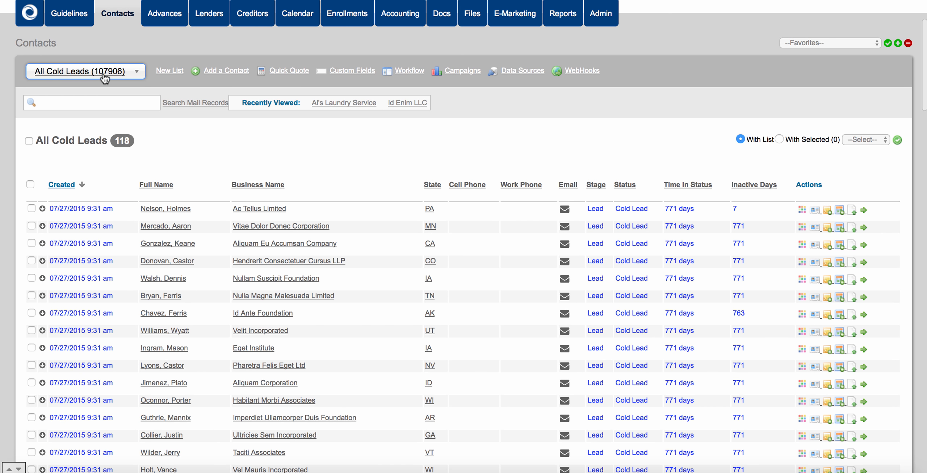
pyautogui.click(105, 78)
pyautogui.click(93, 194)
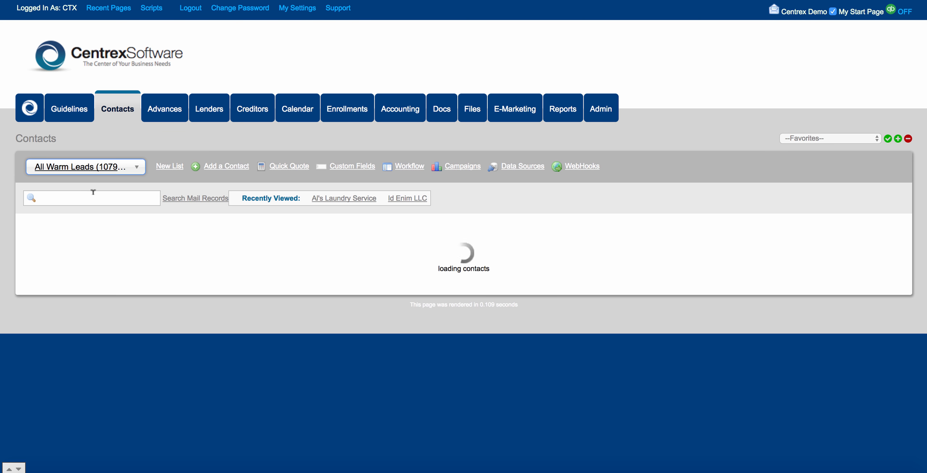
pyautogui.click(98, 167)
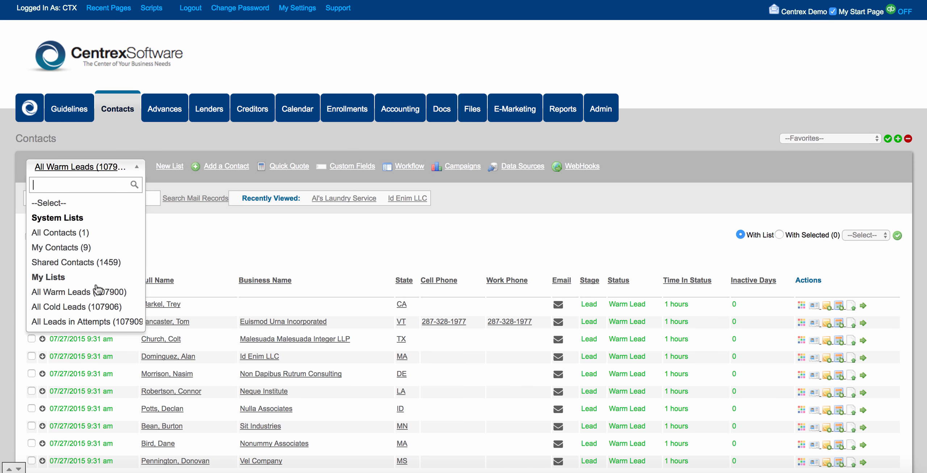
pyautogui.click(104, 321)
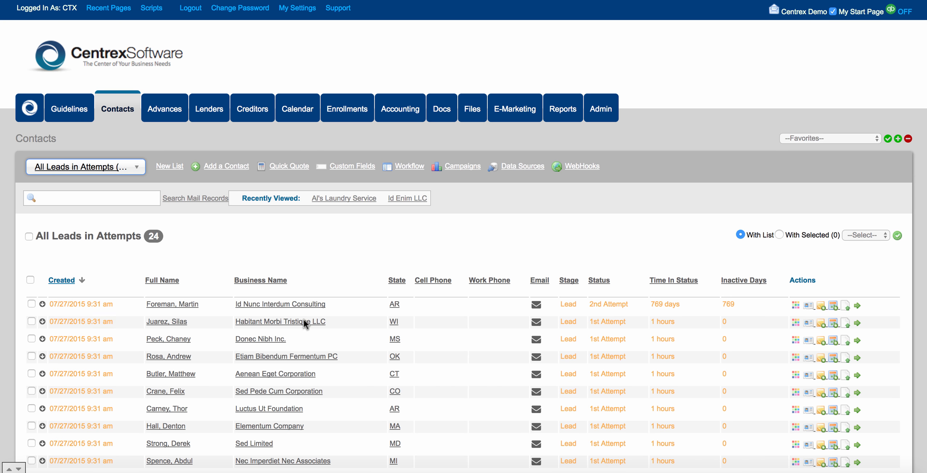
pyautogui.scroll(-4, 305, 325)
pyautogui.scroll(2, 306, 325)
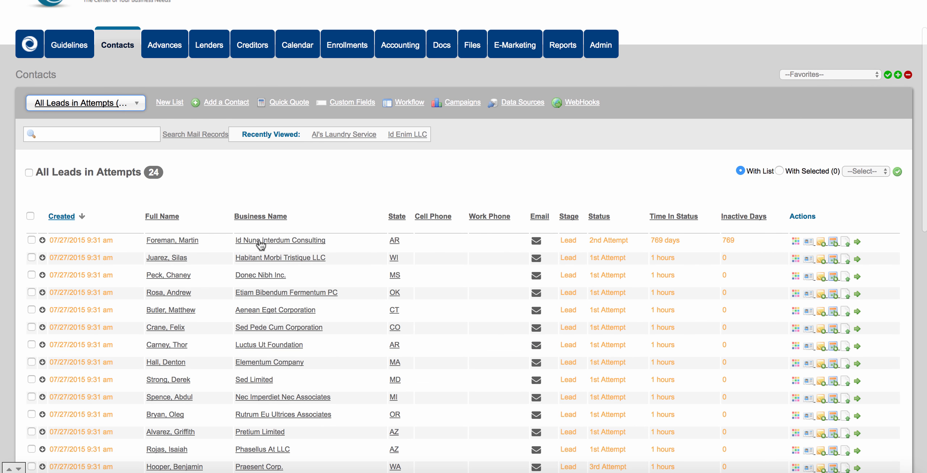
pyautogui.click(132, 105)
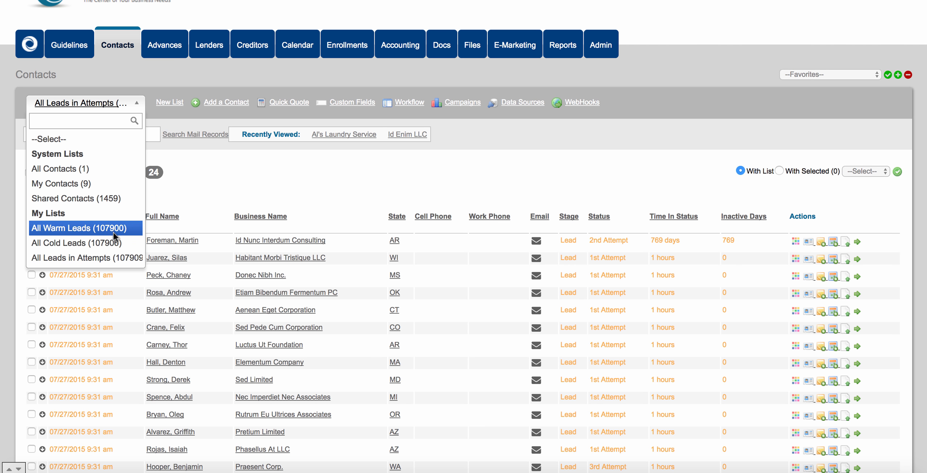
pyautogui.click(203, 182)
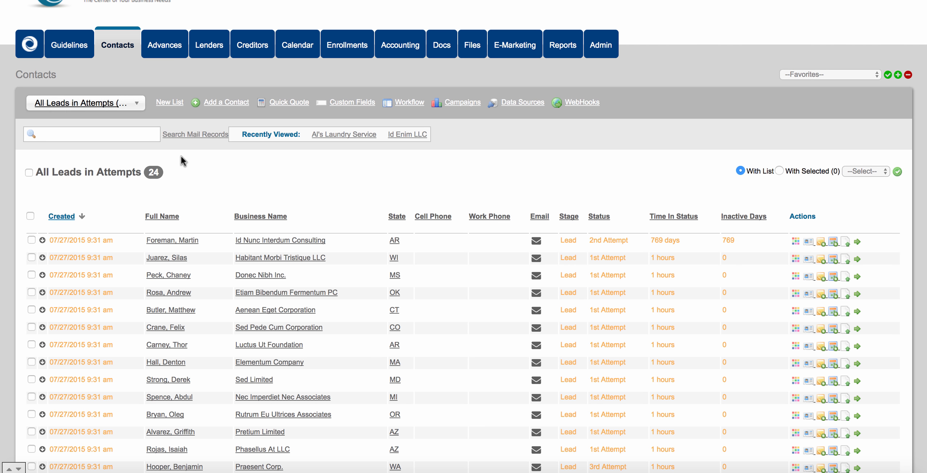
# Rename the All Warm Leads list as 01 - All Warm Leads and save it
pyautogui.click(140, 105)
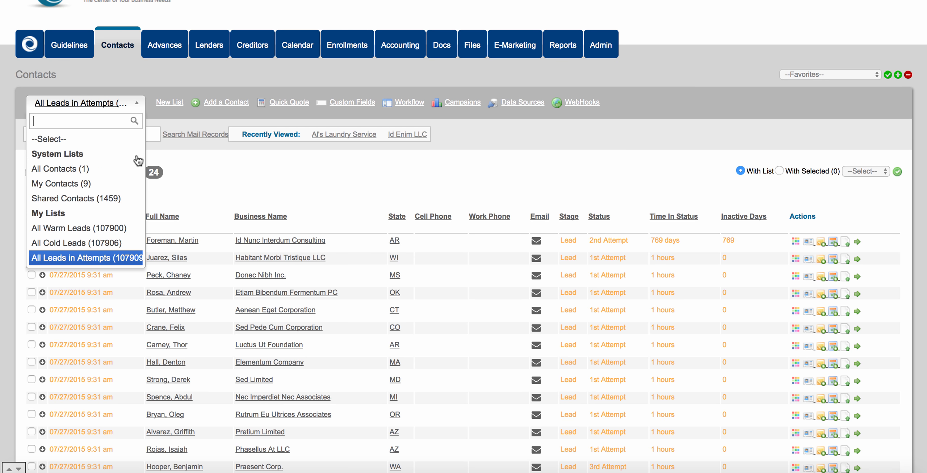
pyautogui.click(118, 228)
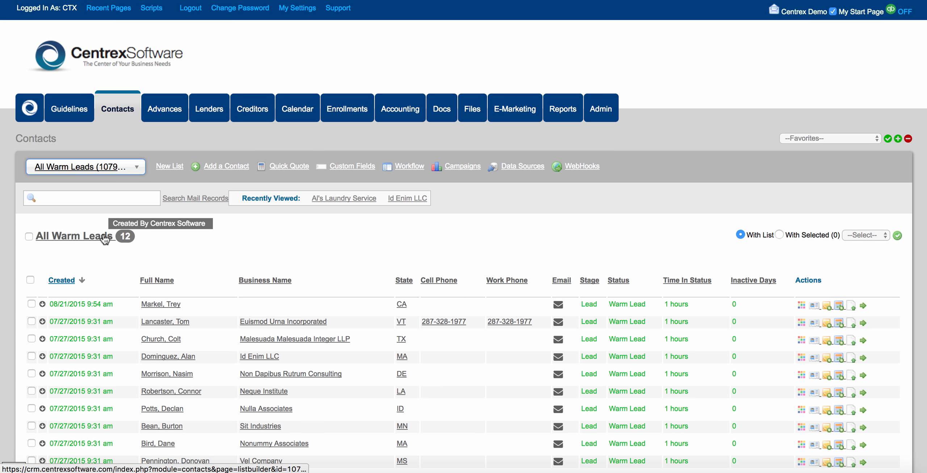
pyautogui.click(105, 238)
pyautogui.click(34, 209)
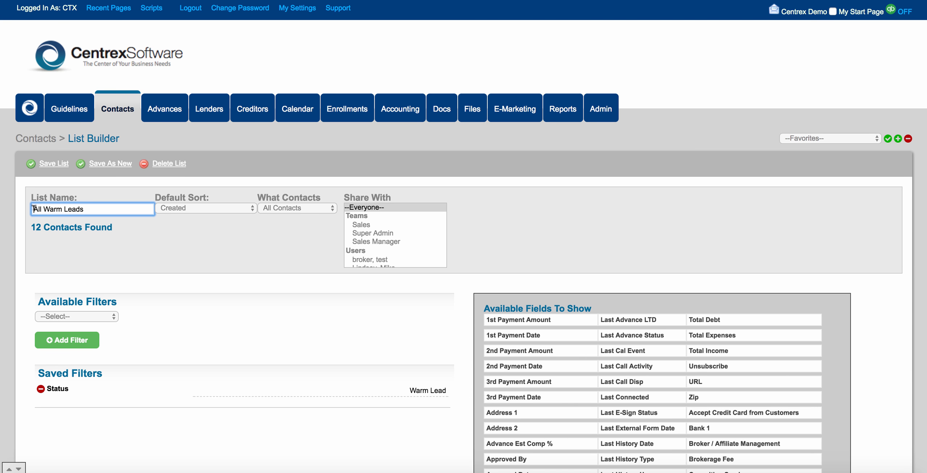
pyautogui.write('01 -')
pyautogui.click(54, 164)
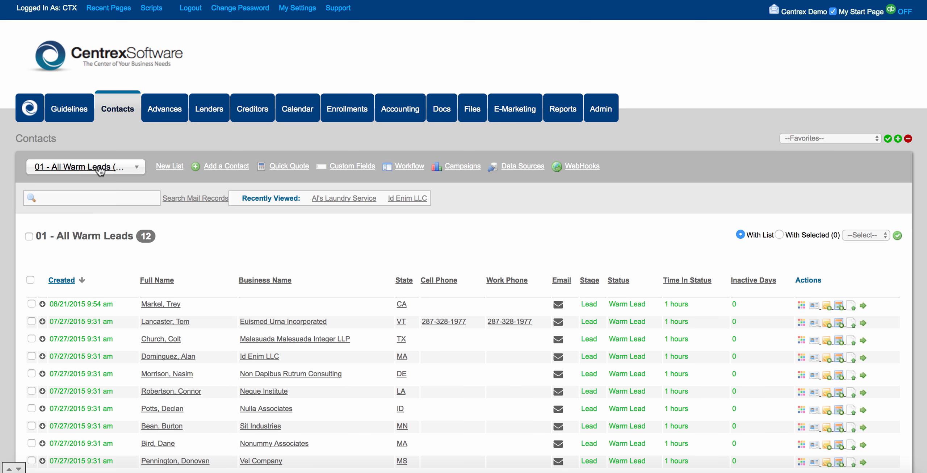
# Rename the All Cold Leads list as 02 - All Cold Leads and save it
pyautogui.click(100, 170)
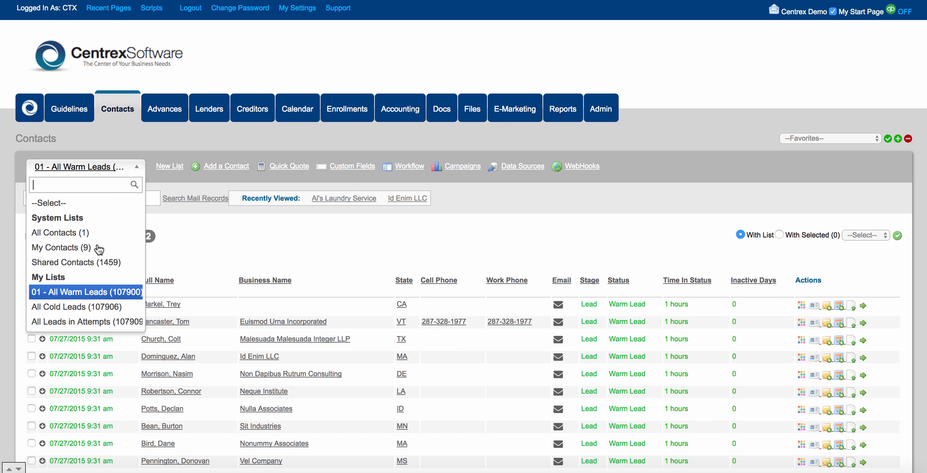
pyautogui.click(87, 307)
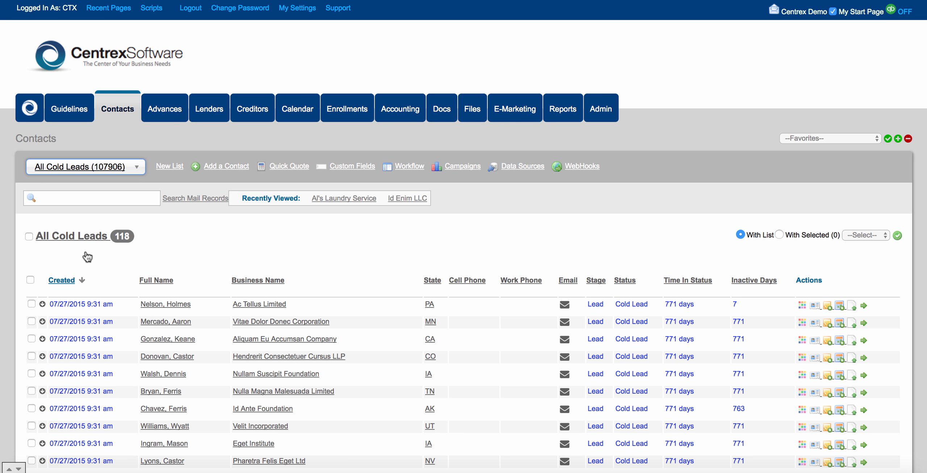
pyautogui.click(78, 238)
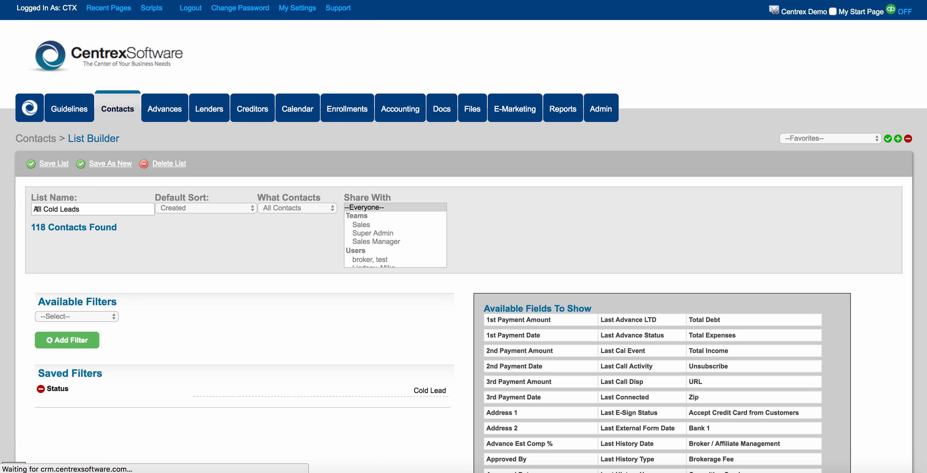
pyautogui.click(34, 208)
pyautogui.write('02 -')
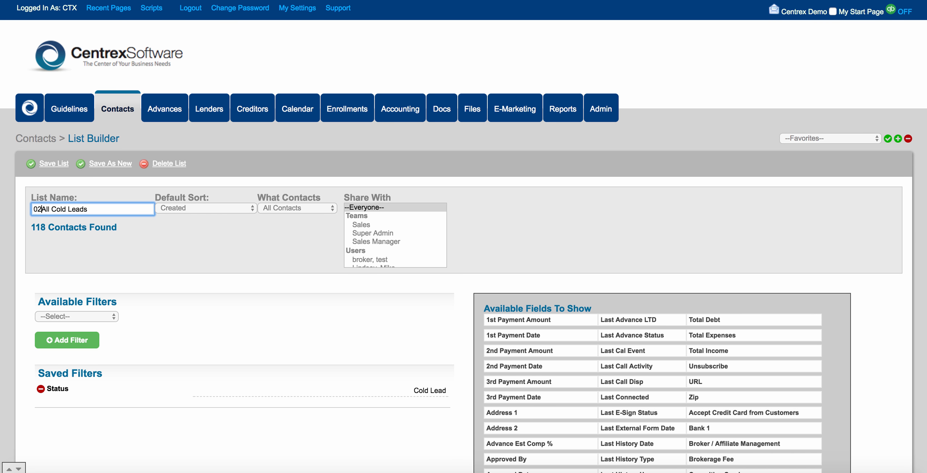
pyautogui.click(54, 164)
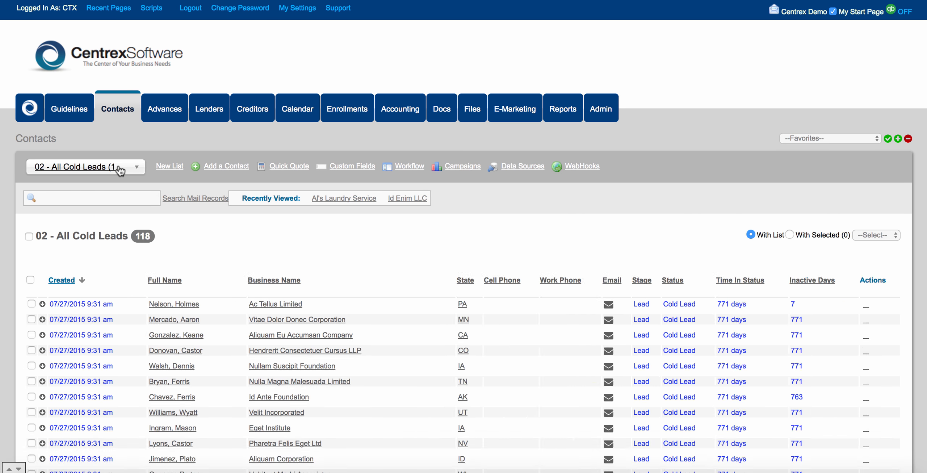
# Rename the All Leads in Attempts list as 03 - All Leads in Attempts and save it
pyautogui.click(90, 170)
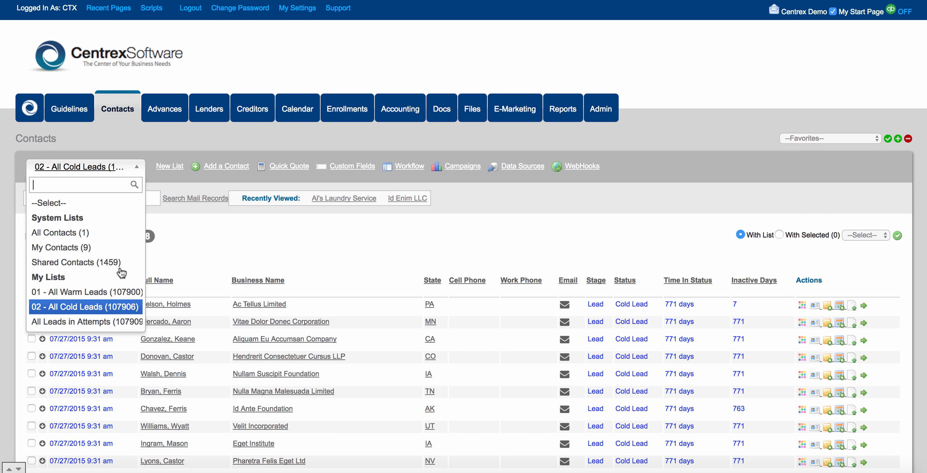
pyautogui.click(125, 322)
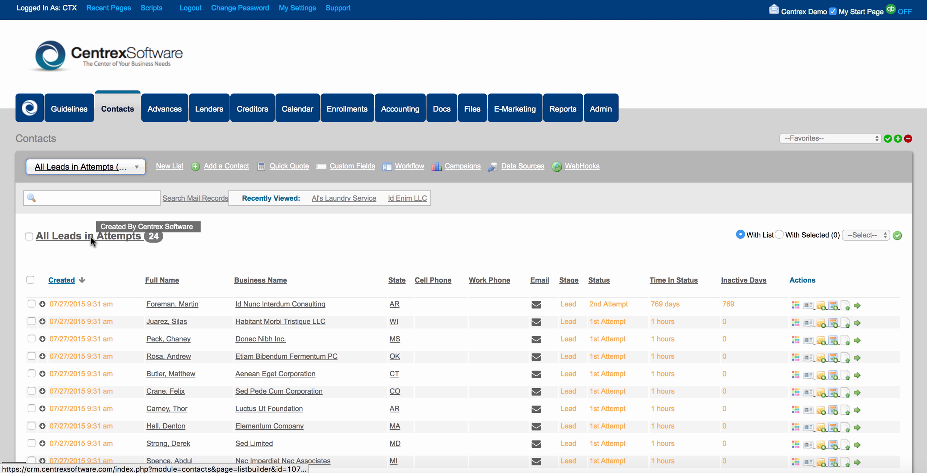
pyautogui.click(90, 236)
pyautogui.click(34, 209)
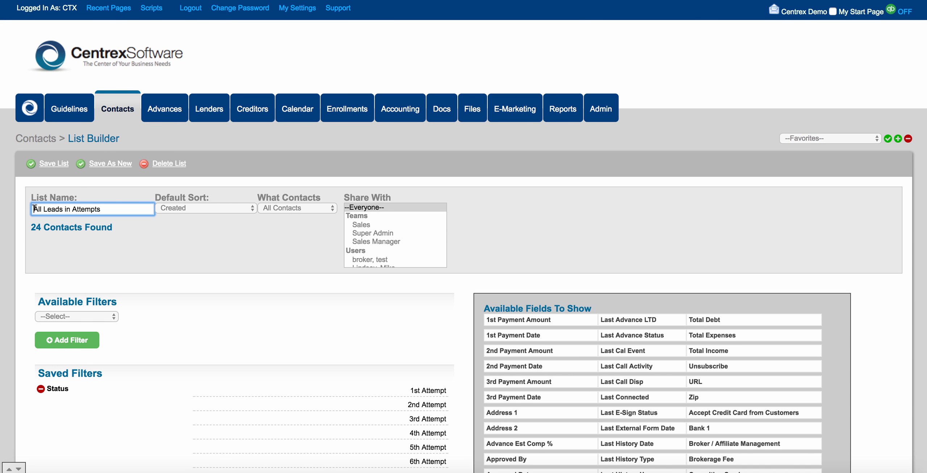
pyautogui.write('03 -')
pyautogui.click(56, 162)
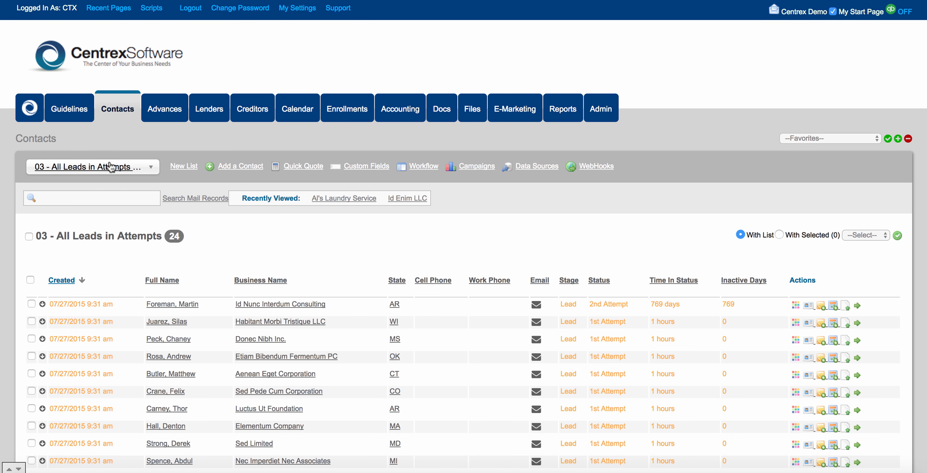
# Open the 03 - All Leads in Attempts list for editing and change its name to 04 - All Leads in Merchant Reviewing App
pyautogui.click(110, 167)
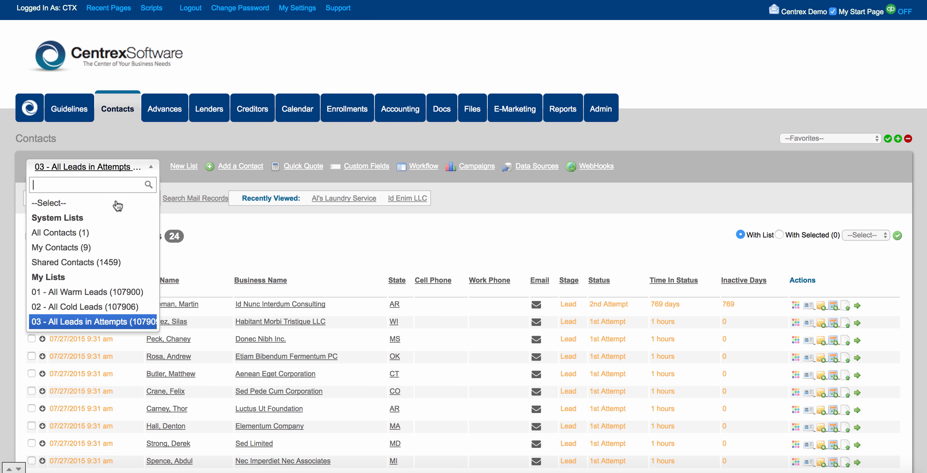
pyautogui.click(93, 322)
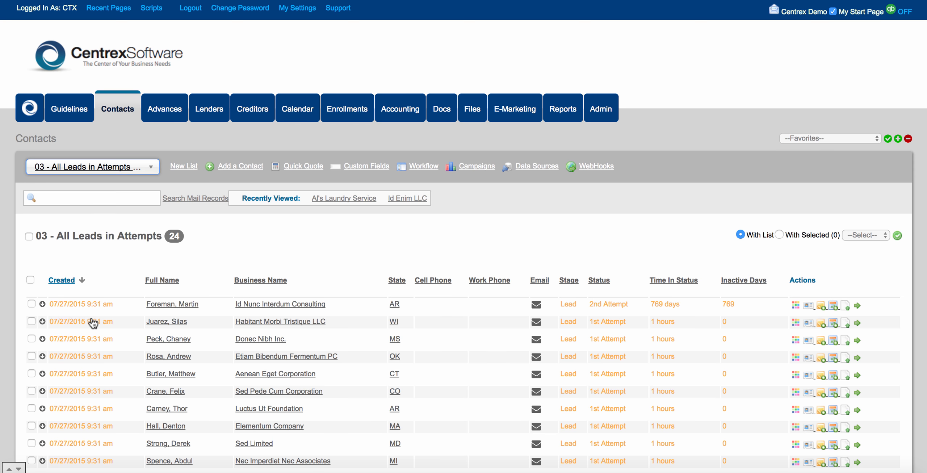
pyautogui.click(118, 237)
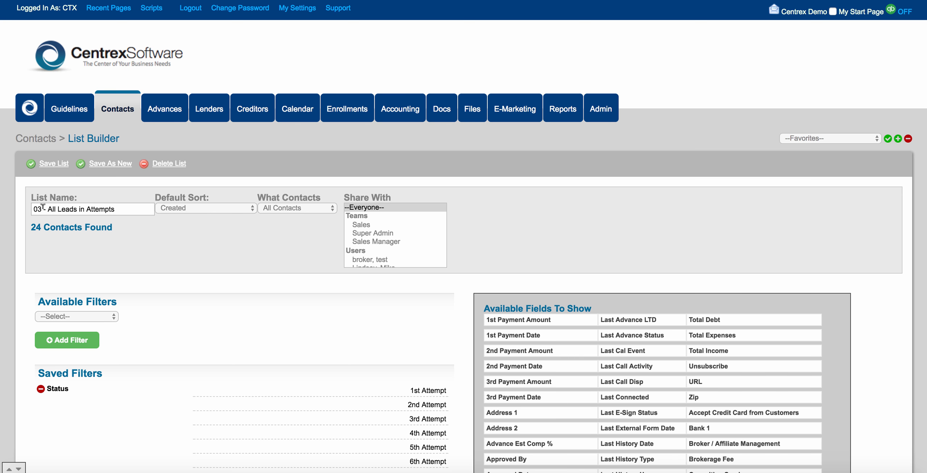
pyautogui.click(41, 205)
pyautogui.press('BackSpace')
pyautogui.write('4')
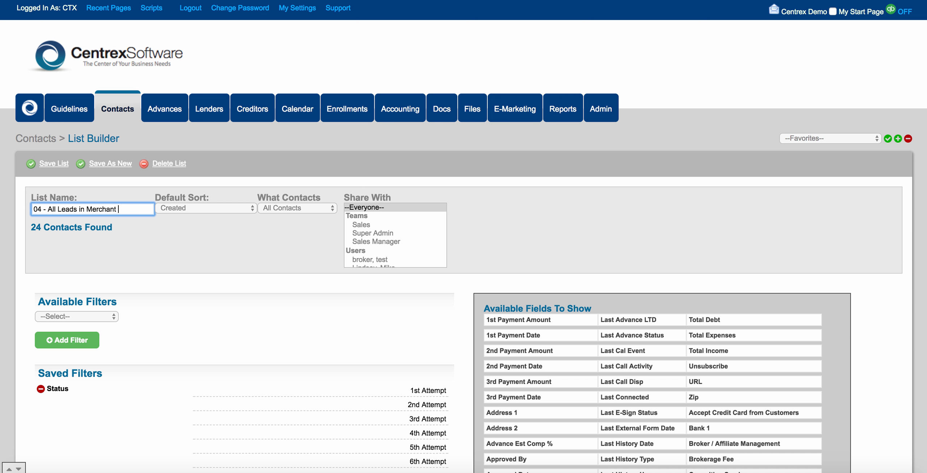
pyautogui.write('ing App')
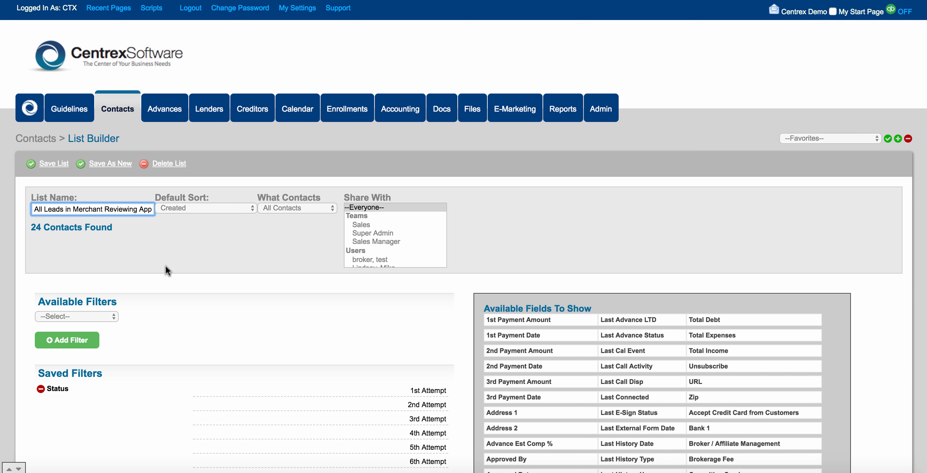
# Replace the saved attempt-status filter with a Status filter for Business Loans : Lead : Merchant Reviewing Application
pyautogui.scroll(-3, 70, 293)
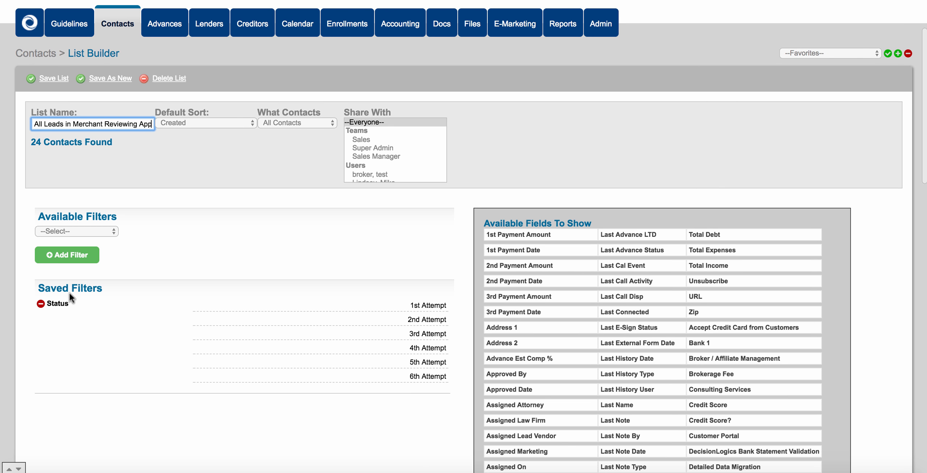
pyautogui.click(41, 305)
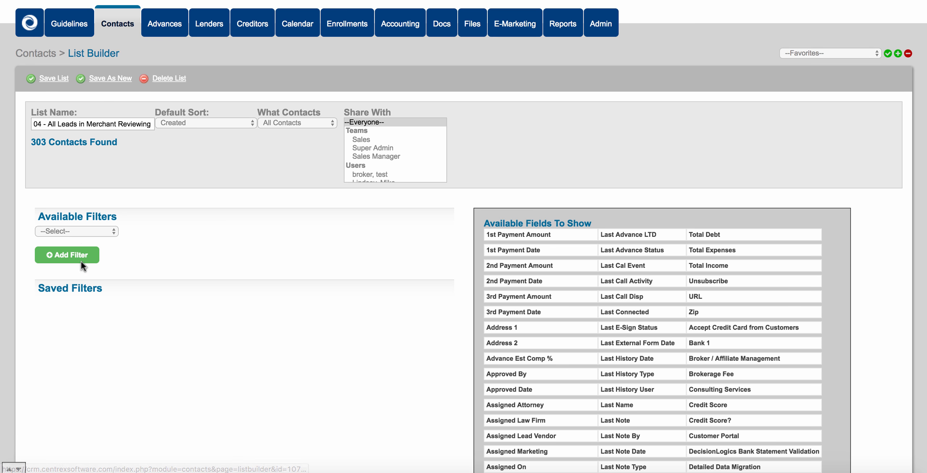
pyautogui.click(77, 232)
pyautogui.scroll(-10, 86, 328)
pyautogui.scroll(-10, 85, 327)
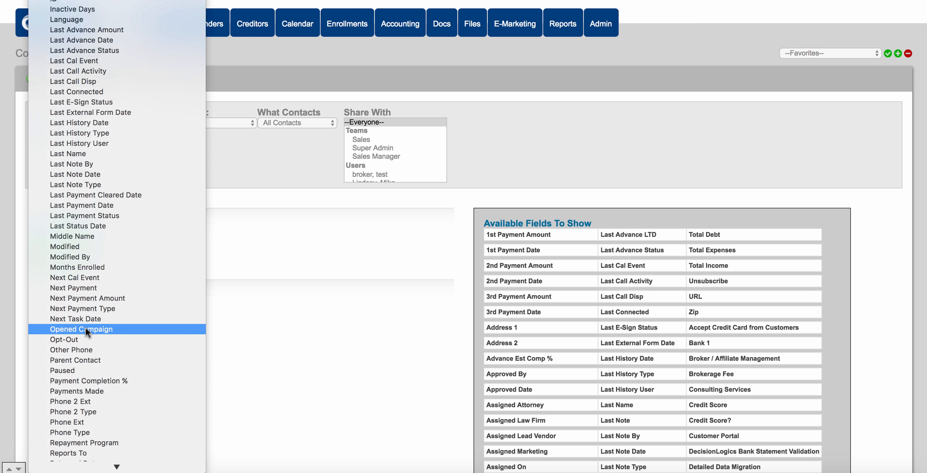
pyautogui.click(78, 362)
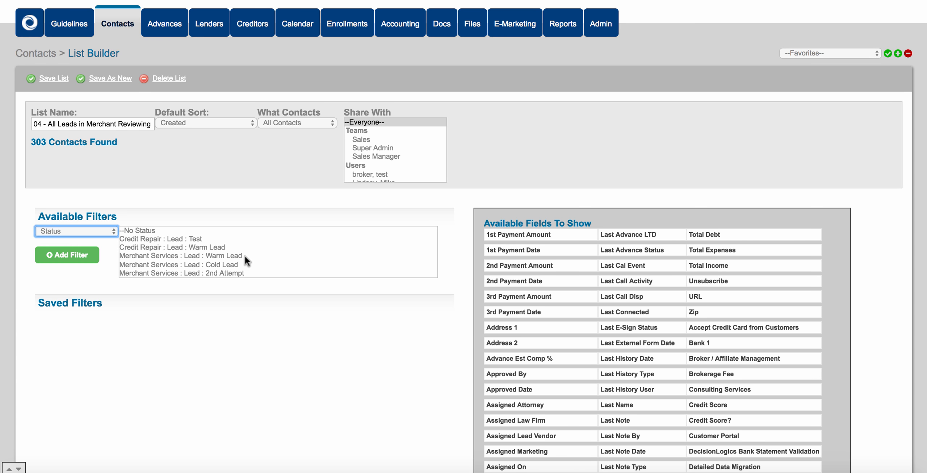
pyautogui.scroll(-6, 245, 257)
pyautogui.scroll(-8, 245, 257)
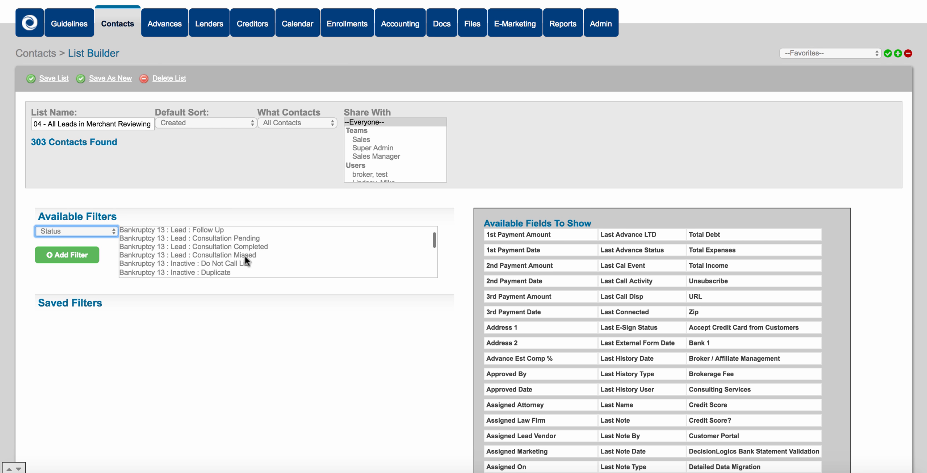
pyautogui.scroll(-6, 245, 256)
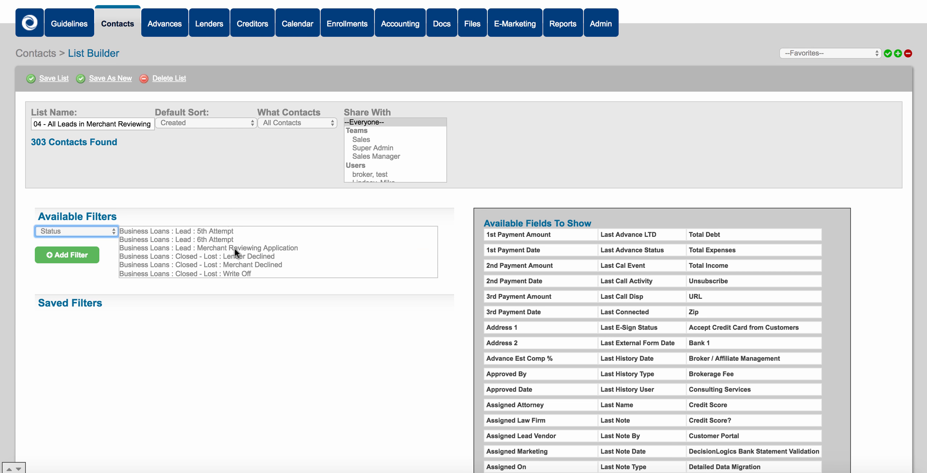
pyautogui.click(234, 248)
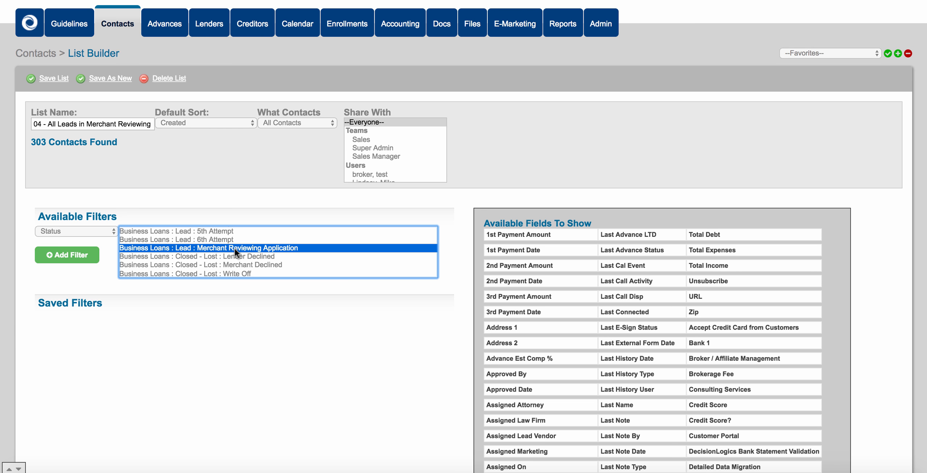
pyautogui.click(91, 254)
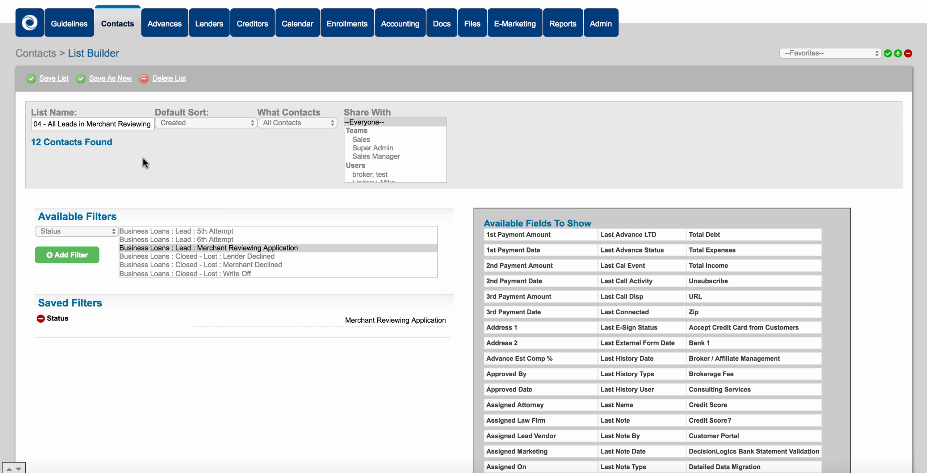
# Save 04 - All Leads in Merchant Reviewing App as a new list and check the order of the available lists
pyautogui.scroll(2, 142, 156)
pyautogui.scroll(1, 141, 152)
pyautogui.click(121, 108)
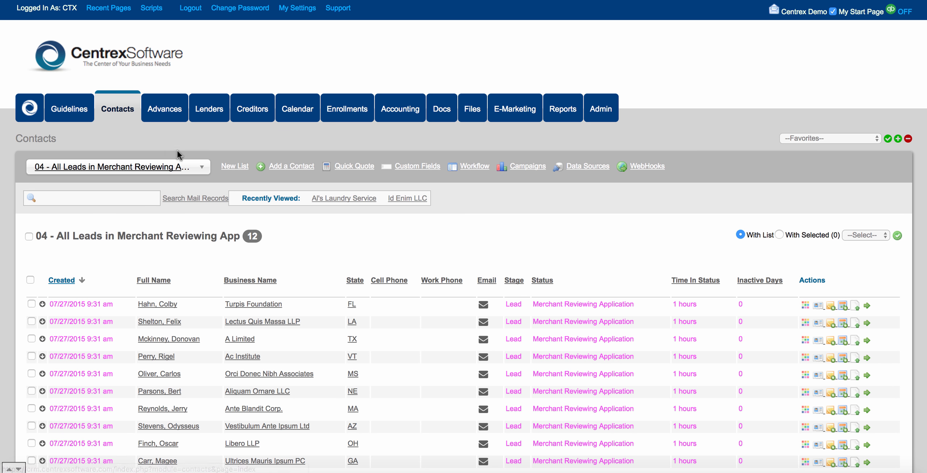
pyautogui.click(187, 169)
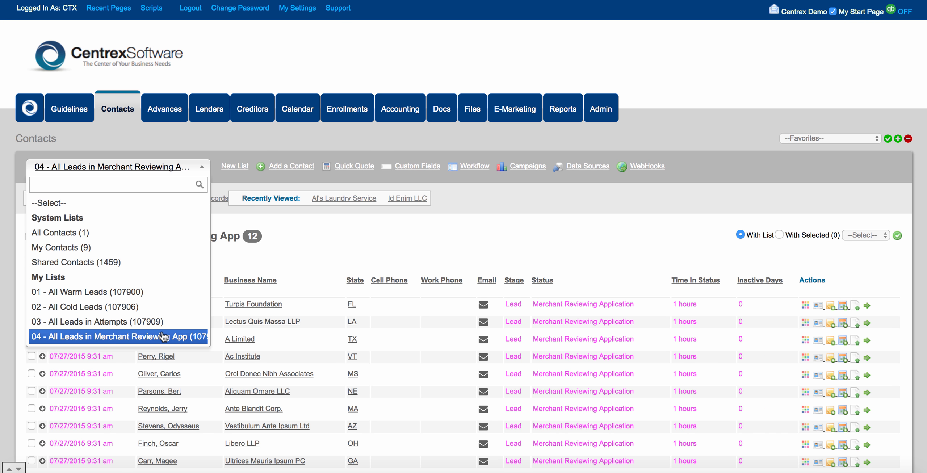
pyautogui.click(313, 252)
pyautogui.scroll(-1, 290, 259)
pyautogui.scroll(-1, 272, 257)
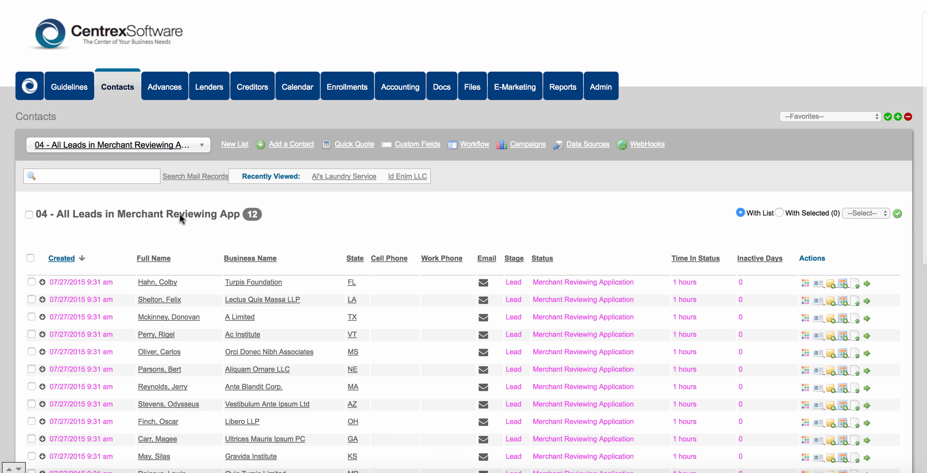
# Open the Merchant Reviewing App list for editing and change its name to 05 - All Leads in Doc Collection
pyautogui.click(180, 215)
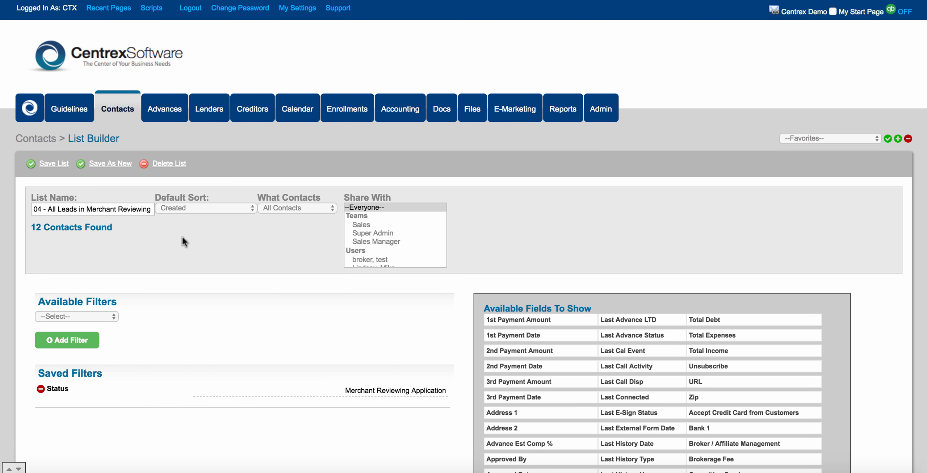
pyautogui.scroll(-1, 183, 237)
pyautogui.click(41, 187)
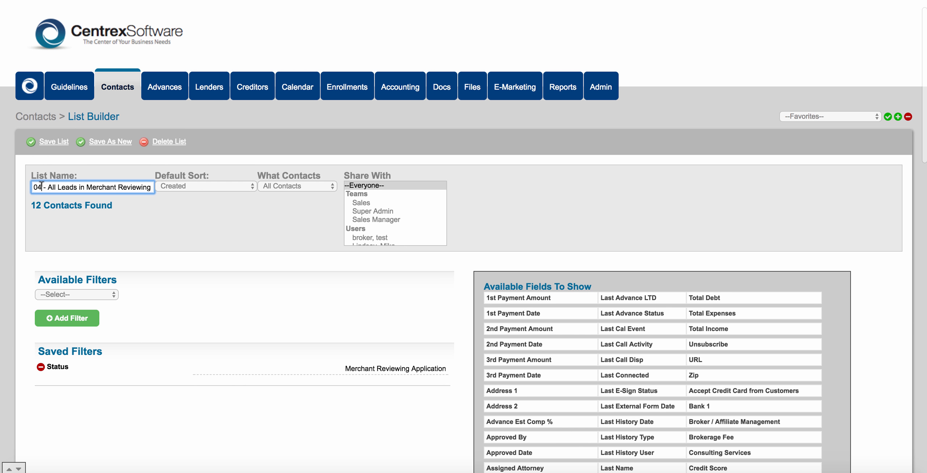
pyautogui.press('BackSpace')
pyautogui.write('5')
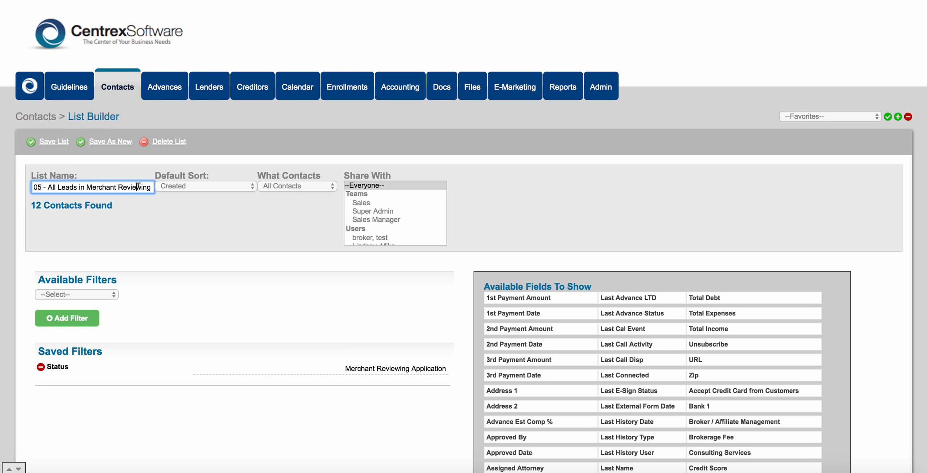
pyautogui.write(' App')
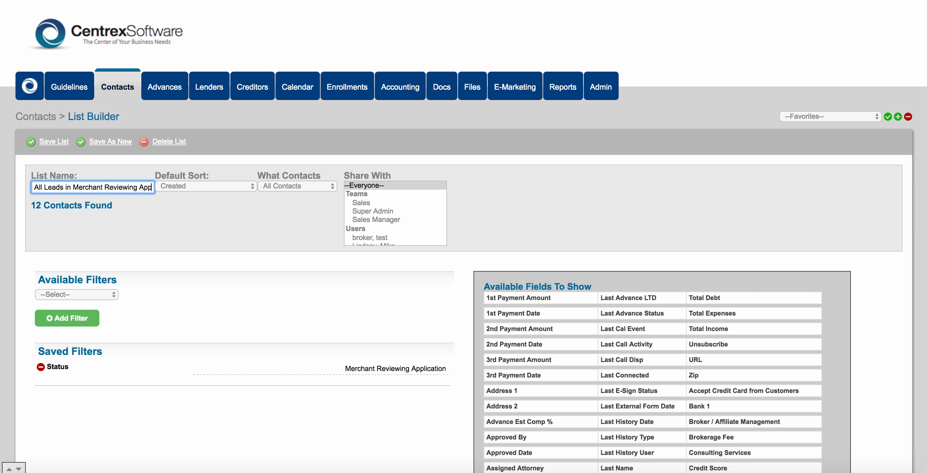
pyautogui.press('BackSpace')
pyautogui.press('BackSpace')
pyautogui.press('BackSpace')
pyautogui.press('BackSpace')
pyautogui.press('BackSpace')
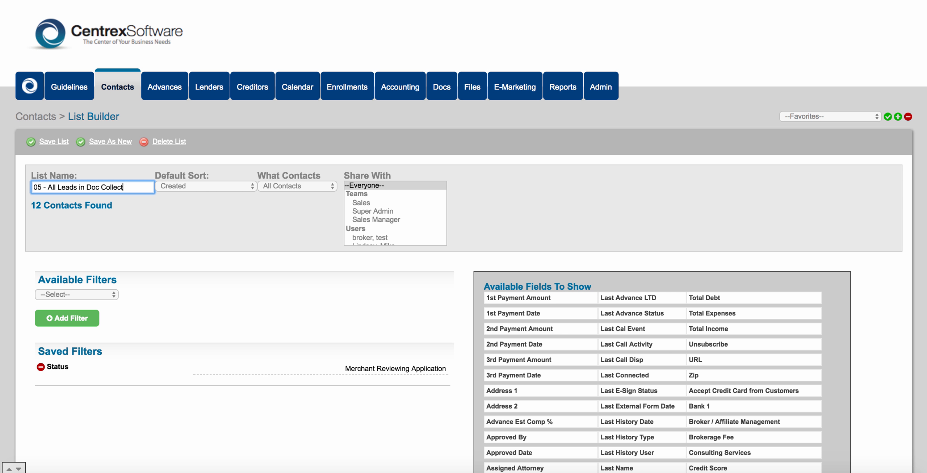
# Replace the saved Merchant Reviewing Application filter with a Status filter for Business Loans : Opportunity : In Document Collection
pyautogui.scroll(-2, 185, 238)
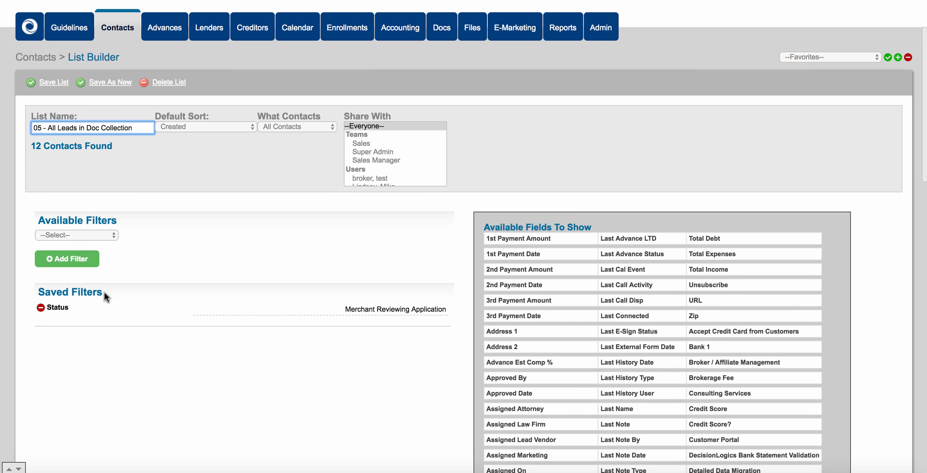
pyautogui.click(41, 306)
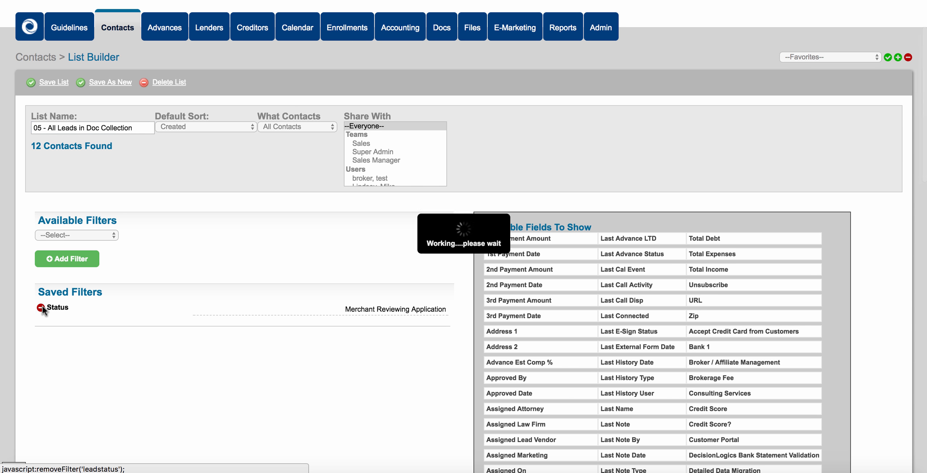
pyautogui.click(90, 233)
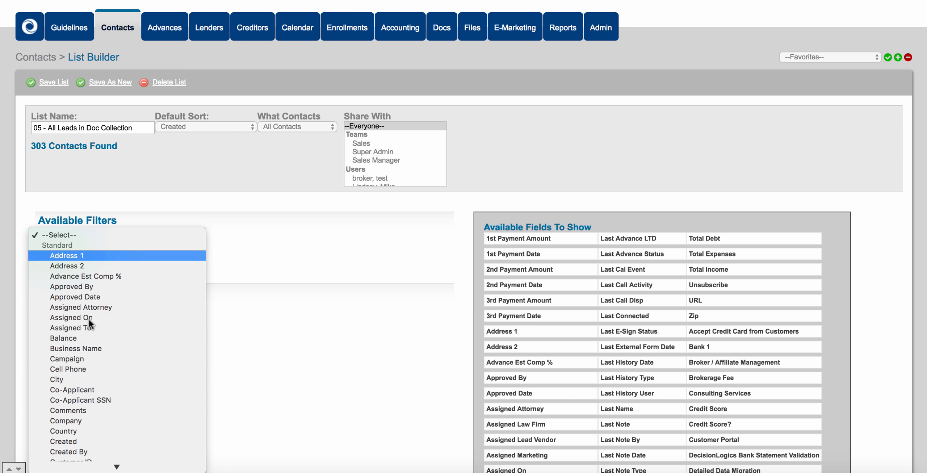
pyautogui.scroll(-10, 89, 319)
pyautogui.scroll(-12, 89, 319)
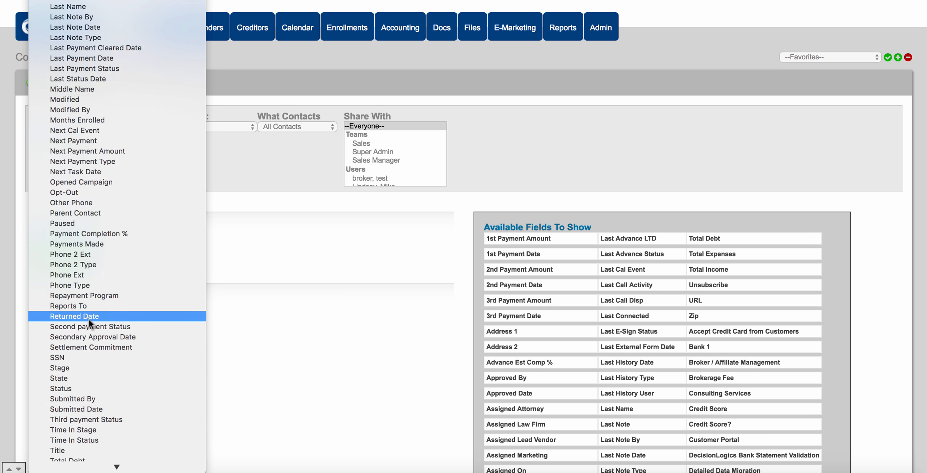
pyautogui.click(78, 364)
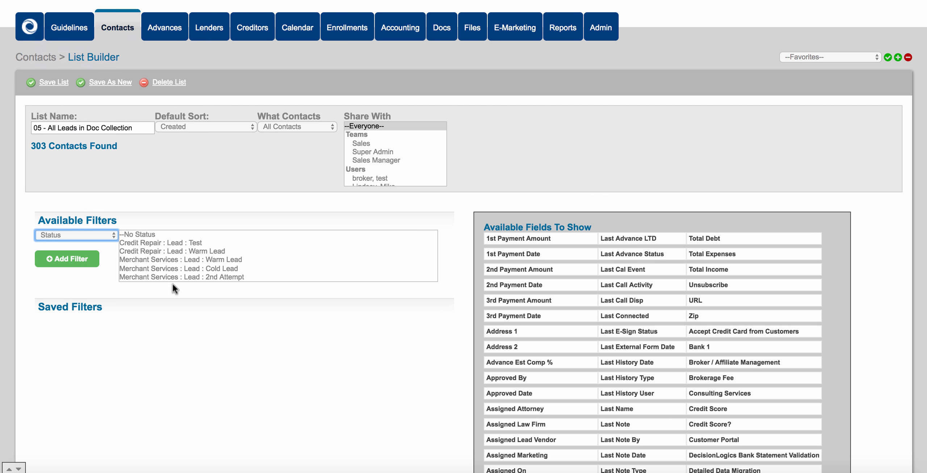
pyautogui.scroll(-5, 210, 252)
pyautogui.scroll(-10, 210, 252)
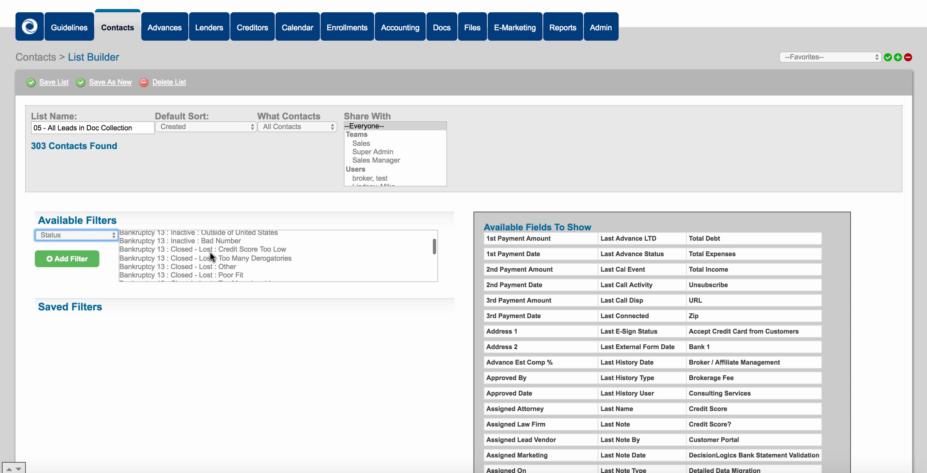
pyautogui.scroll(-10, 210, 252)
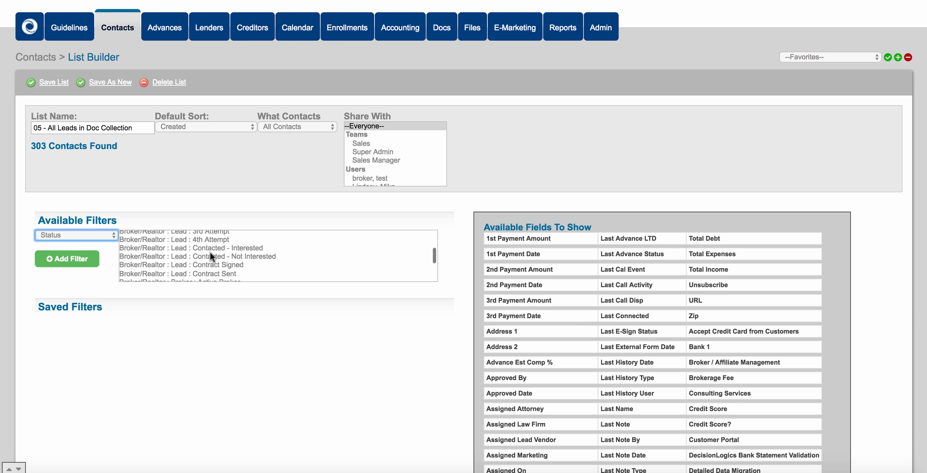
pyautogui.scroll(-8, 210, 252)
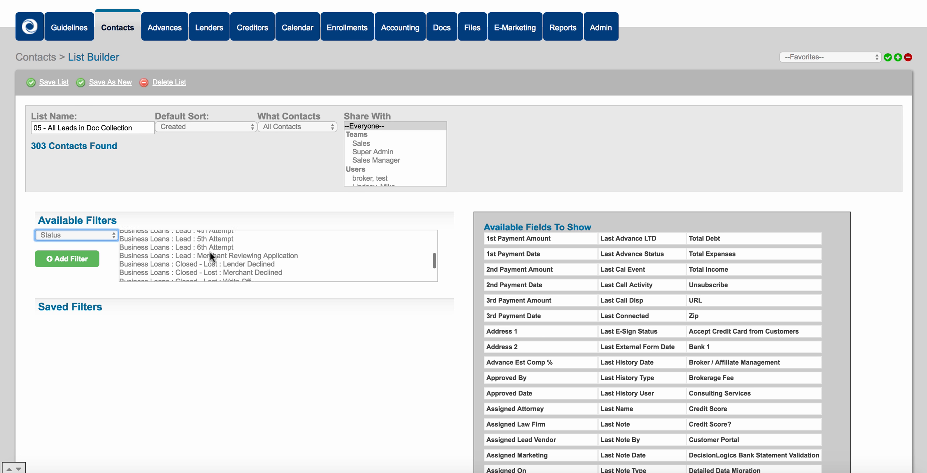
pyautogui.scroll(-3, 222, 263)
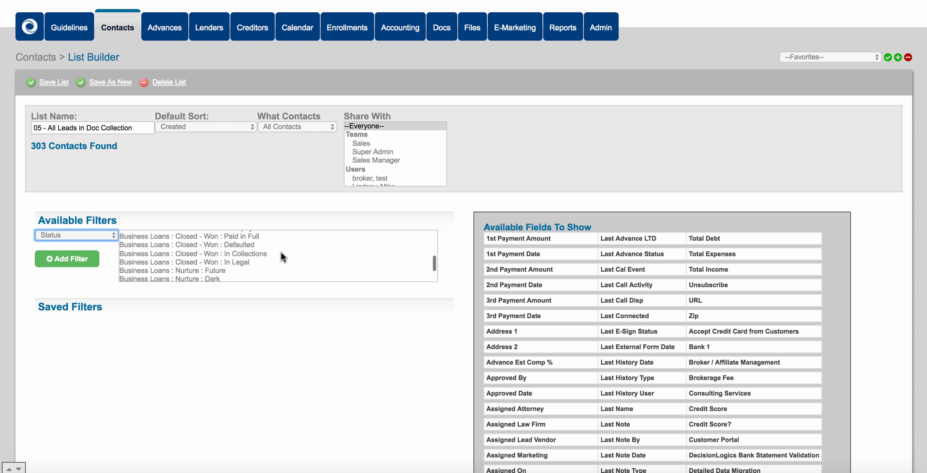
pyautogui.scroll(-3, 281, 253)
pyautogui.click(274, 253)
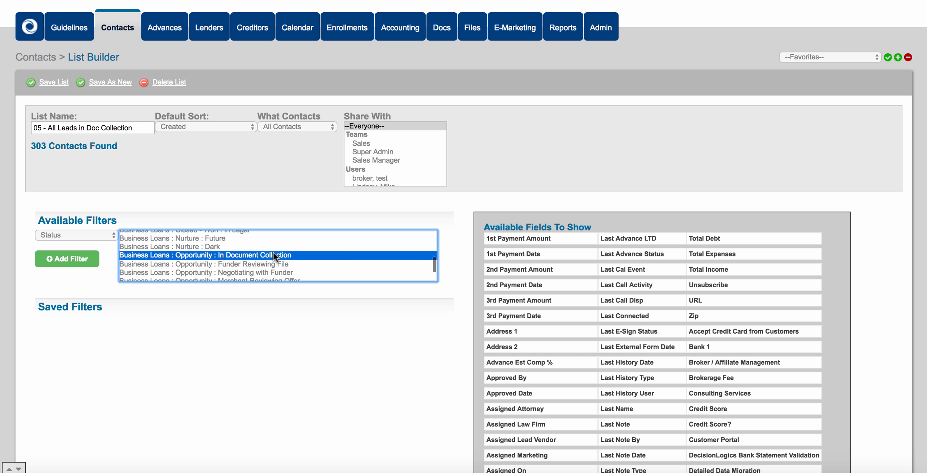
pyautogui.click(91, 257)
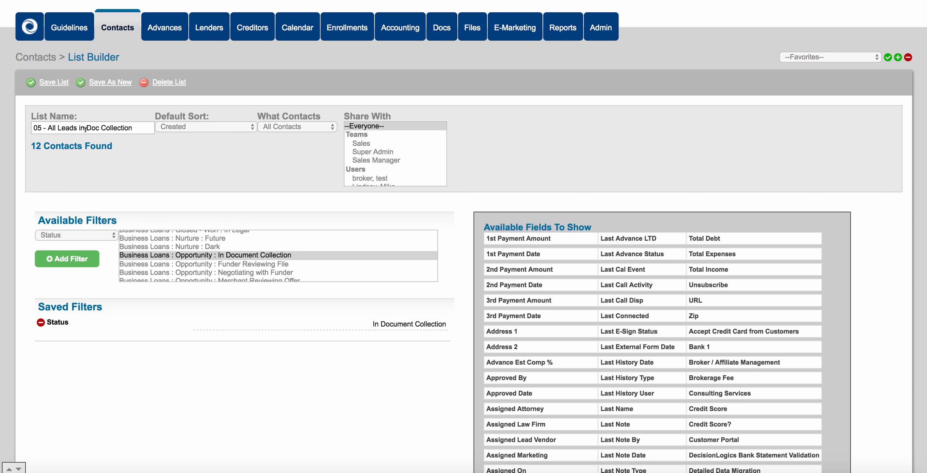
# Save 05 - All Leads in Doc Collection as a new list and check the order of the available lists
pyautogui.click(113, 82)
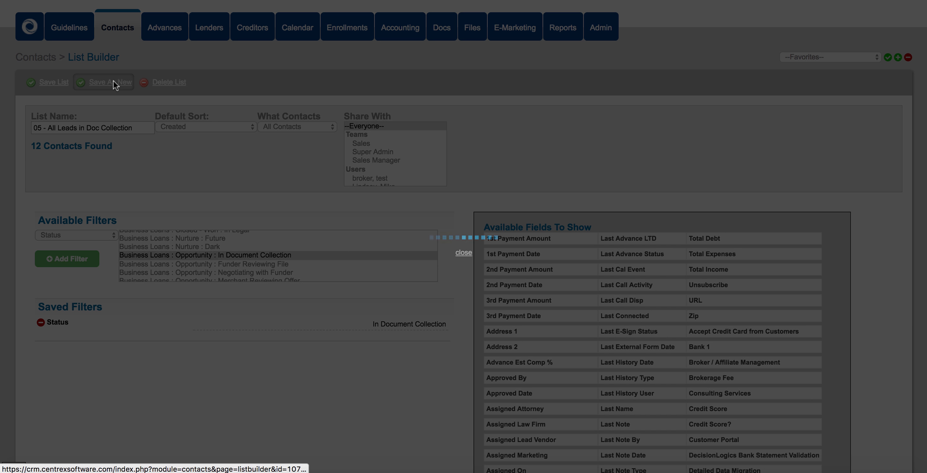
pyautogui.scroll(-2, 141, 189)
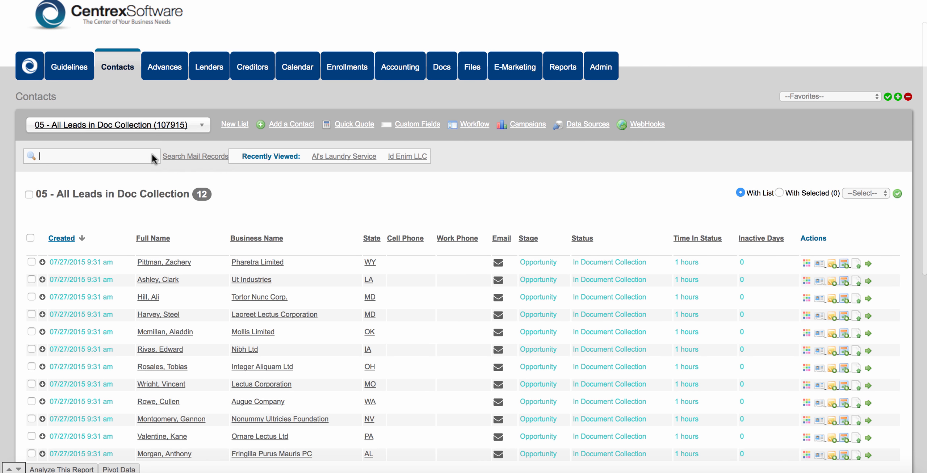
pyautogui.click(155, 124)
pyautogui.scroll(1, 145, 221)
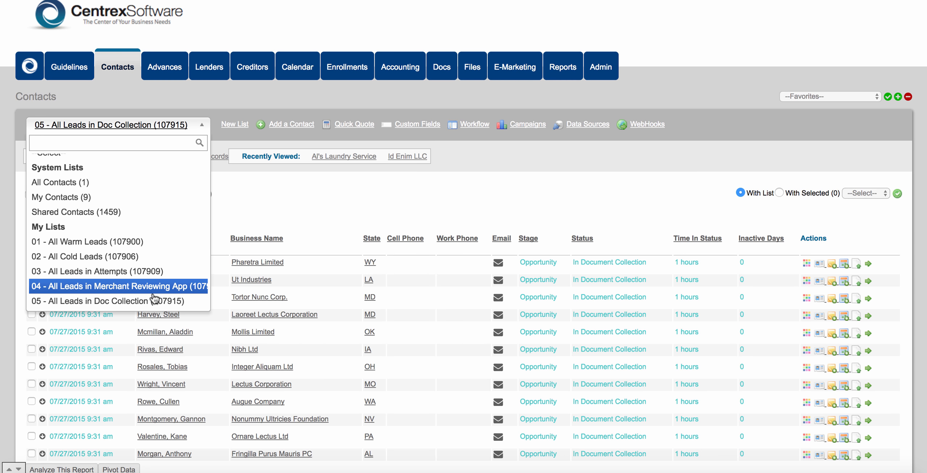
pyautogui.click(326, 230)
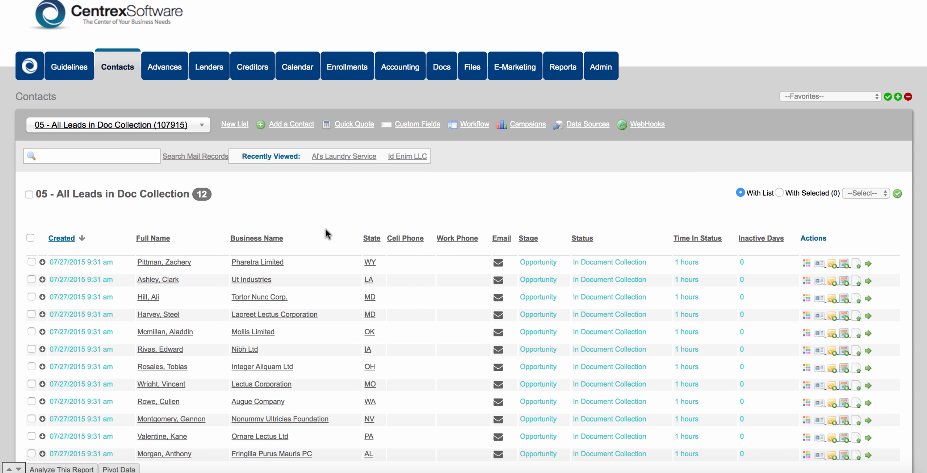
pyautogui.scroll(-3, 326, 232)
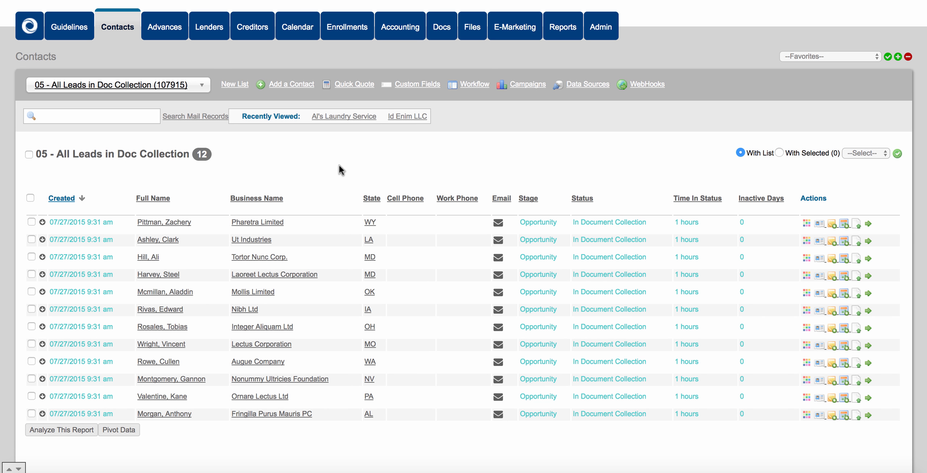
# Open the 05 - All Leads in Doc Collection list for editing and look through the available filter fields
pyautogui.click(168, 157)
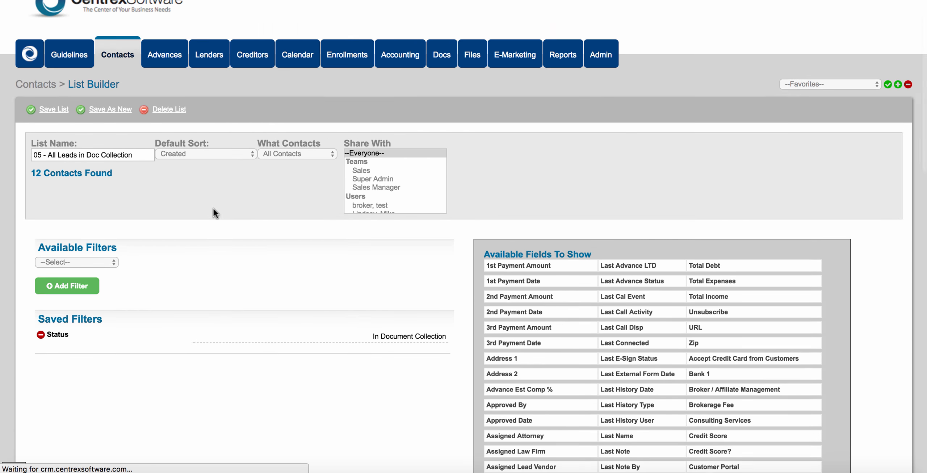
pyautogui.scroll(-3, 94, 190)
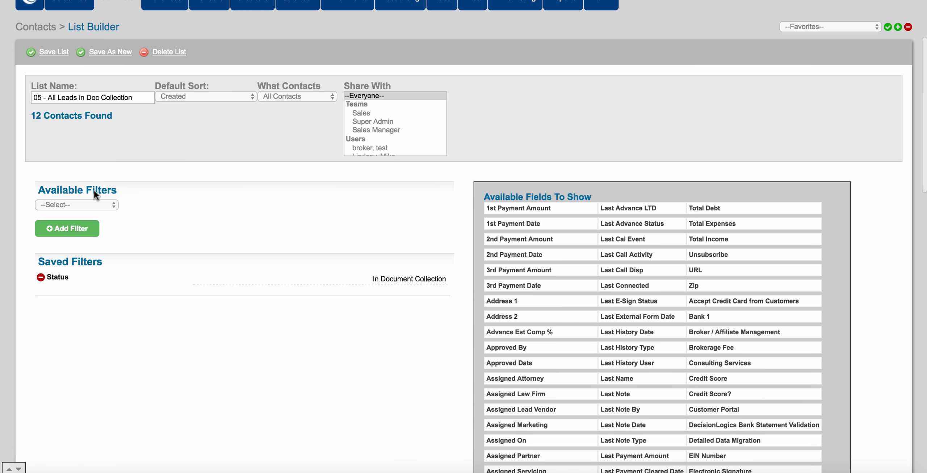
pyautogui.click(93, 205)
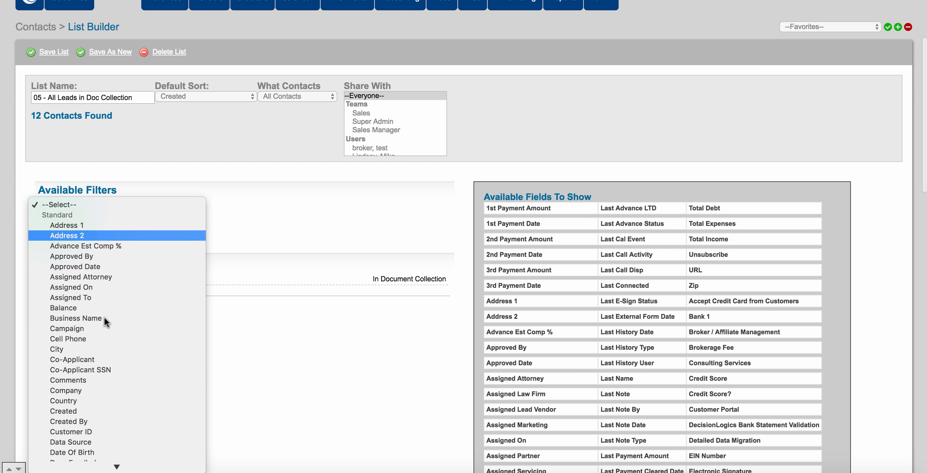
pyautogui.scroll(-4, 104, 318)
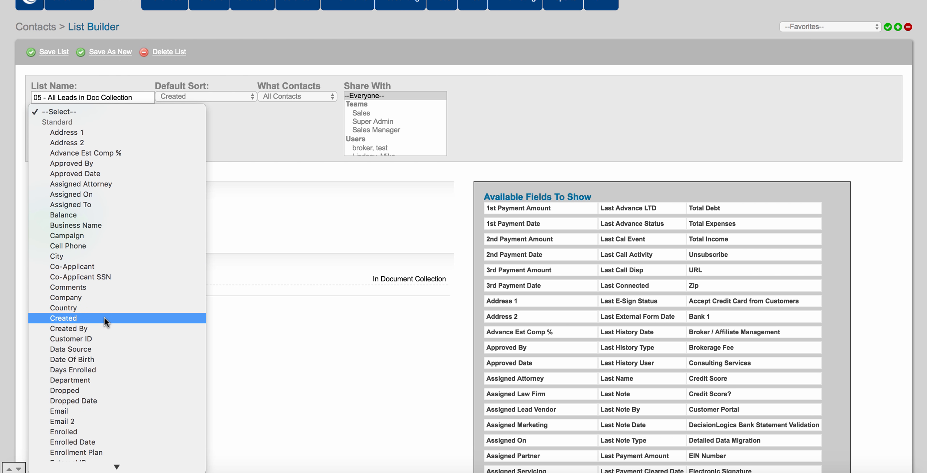
pyautogui.scroll(-6, 104, 318)
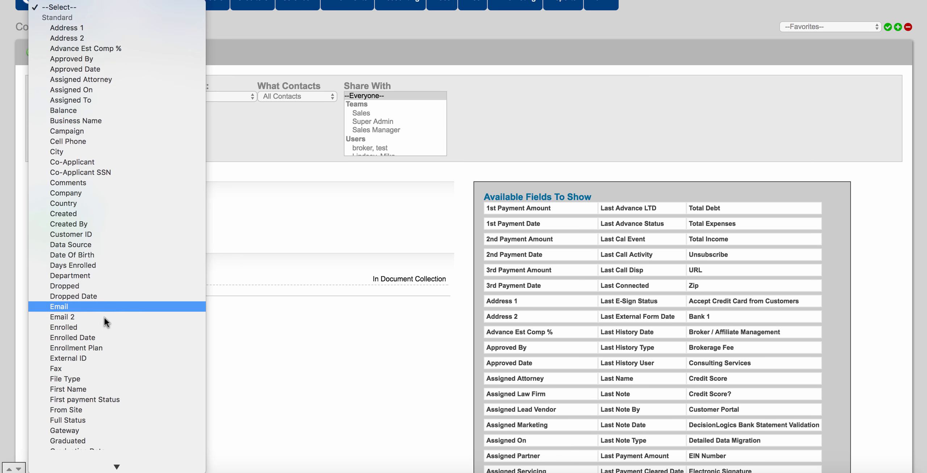
pyautogui.scroll(-15, 104, 317)
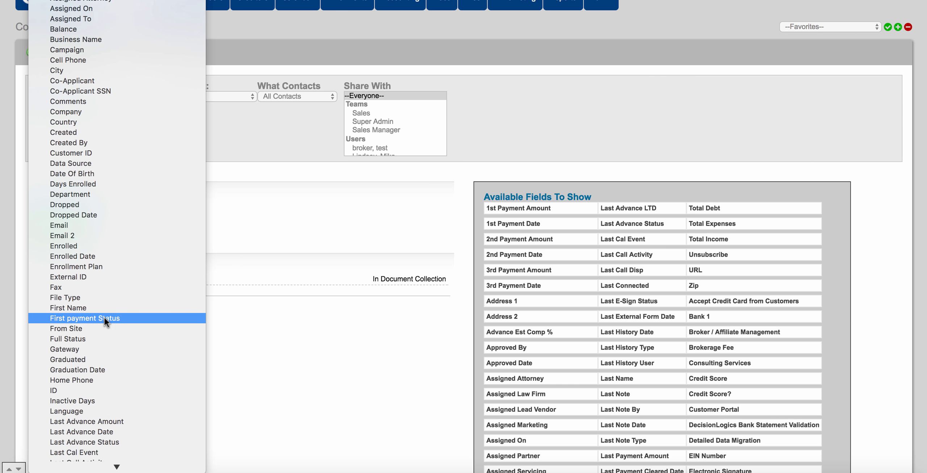
pyautogui.scroll(-12, 104, 318)
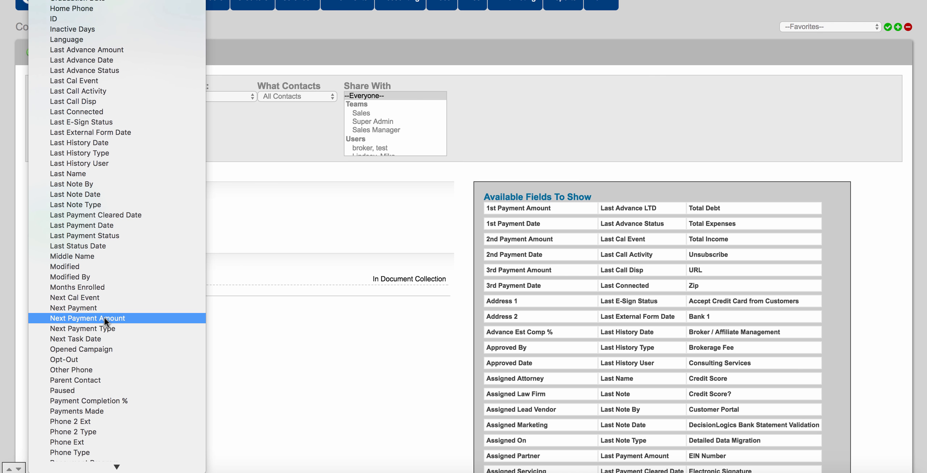
pyautogui.click(284, 356)
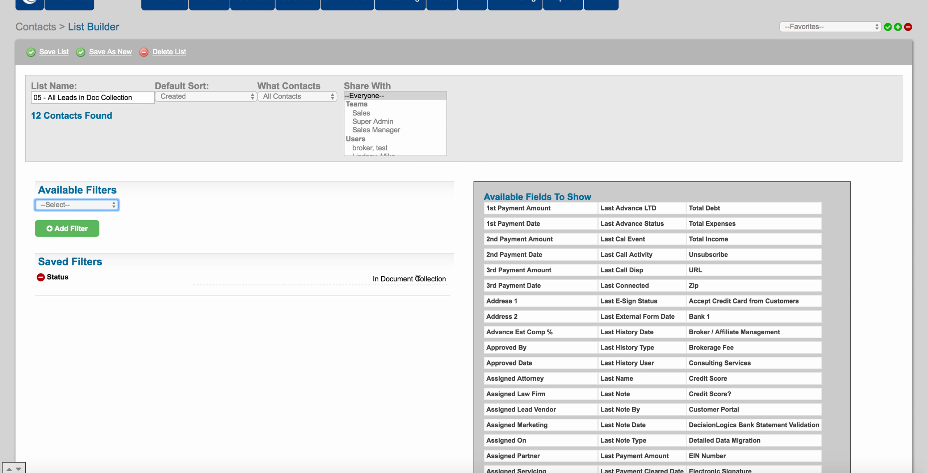
# Add a Time In Status filter equal to 3 days to the Doc Collection list
pyautogui.click(101, 205)
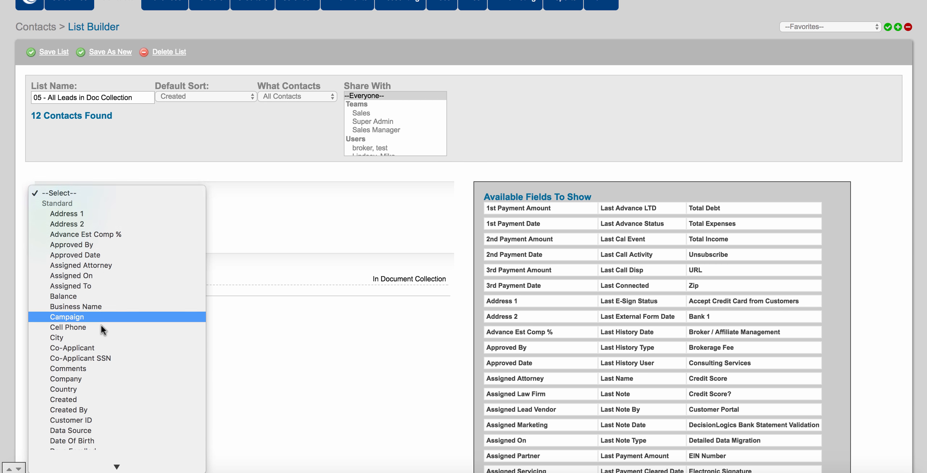
pyautogui.scroll(-15, 102, 325)
pyautogui.scroll(-10, 101, 327)
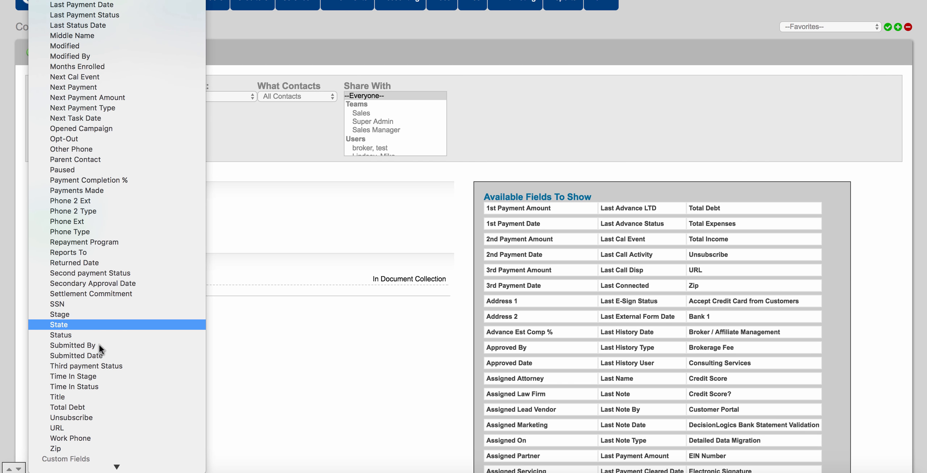
pyautogui.click(95, 386)
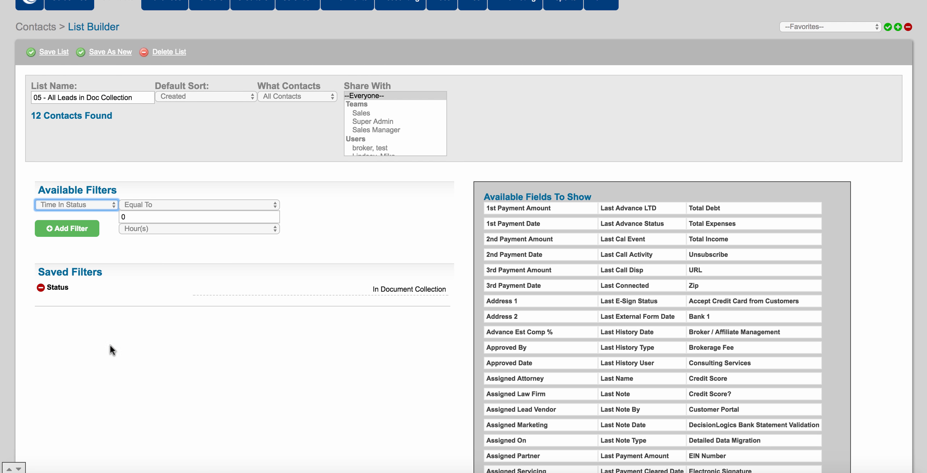
pyautogui.click(154, 214)
pyautogui.press('BackSpace')
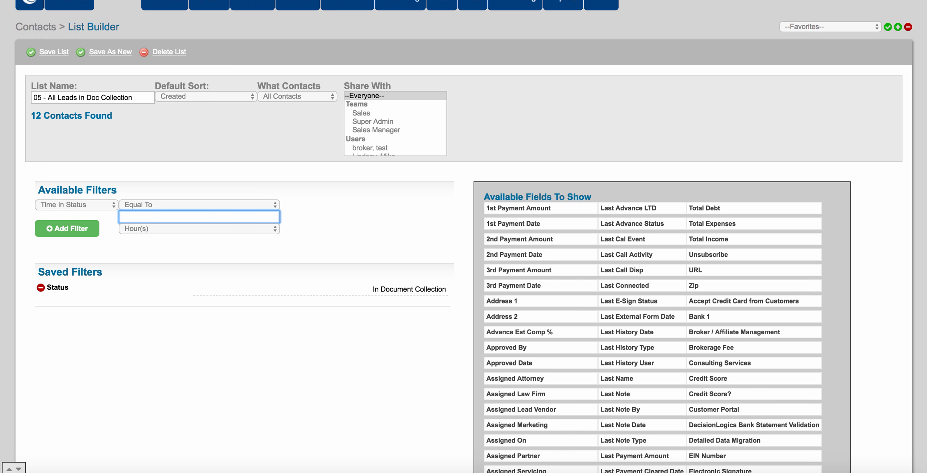
pyautogui.write('3')
pyautogui.click(171, 229)
pyautogui.click(171, 238)
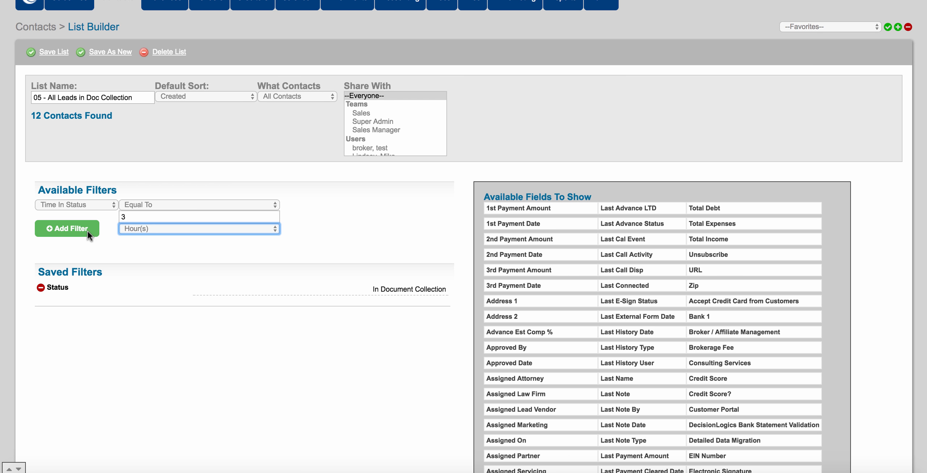
pyautogui.click(85, 234)
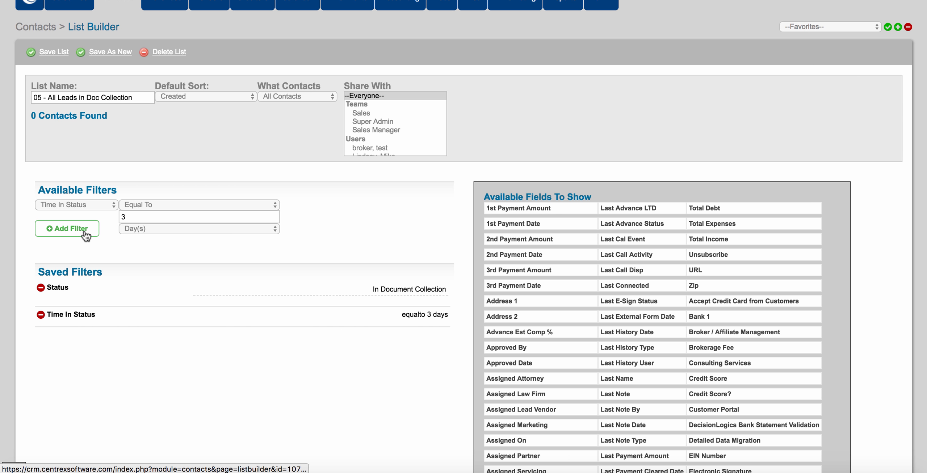
# Add a State filter for California to the Doc Collection list
pyautogui.click(93, 205)
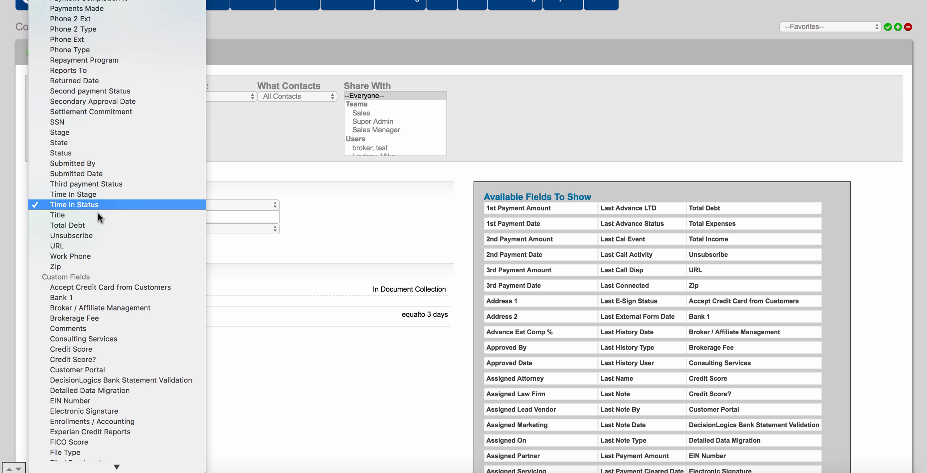
pyautogui.click(74, 144)
pyautogui.scroll(-5, 186, 222)
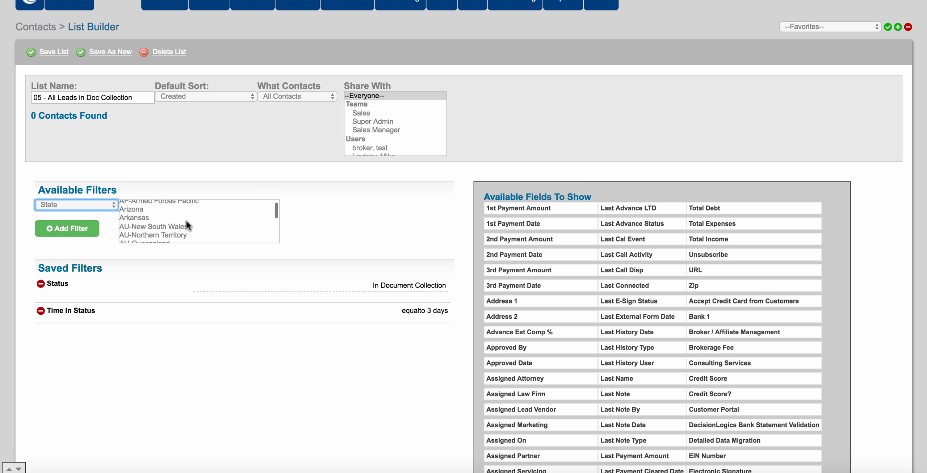
pyautogui.scroll(-1, 186, 221)
pyautogui.click(148, 207)
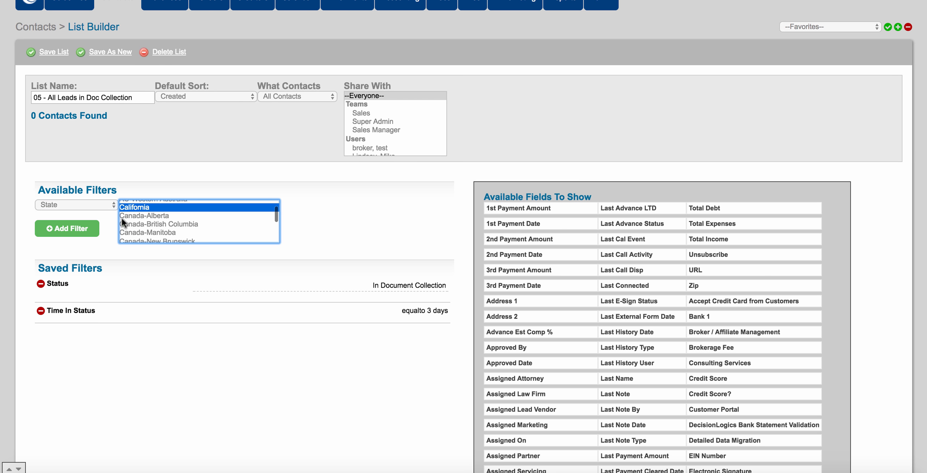
pyautogui.click(80, 231)
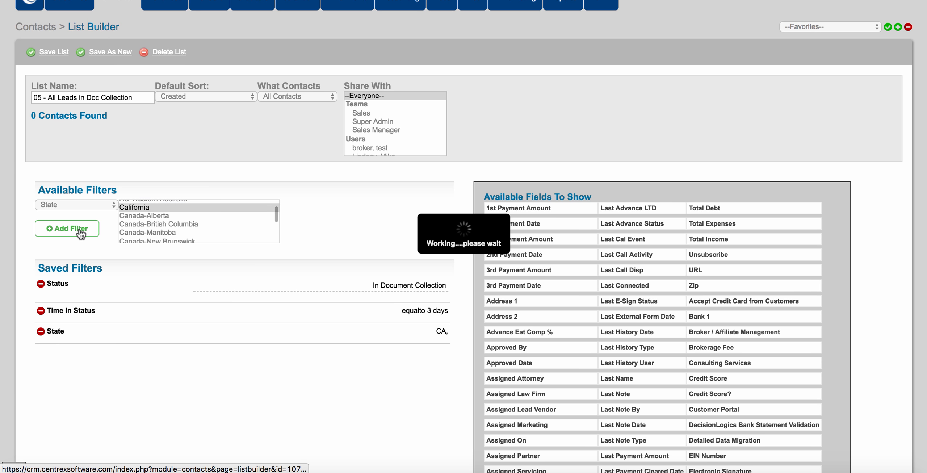
# Add a Data Source filter for Centrex Website to the Doc Collection list
pyautogui.click(88, 204)
pyautogui.scroll(20, 93, 247)
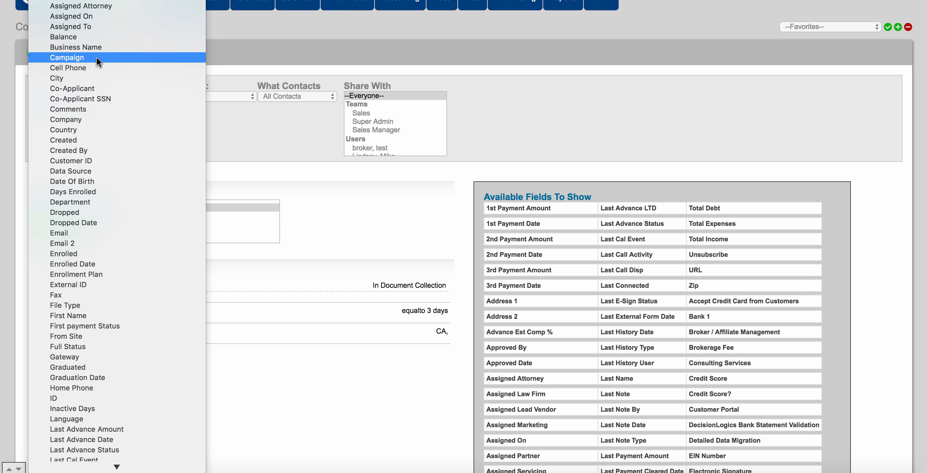
pyautogui.click(90, 173)
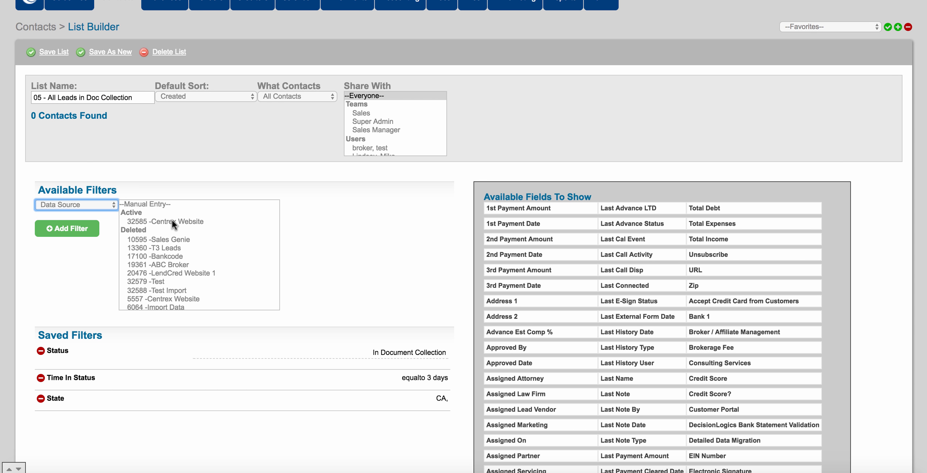
pyautogui.click(172, 221)
pyautogui.click(89, 229)
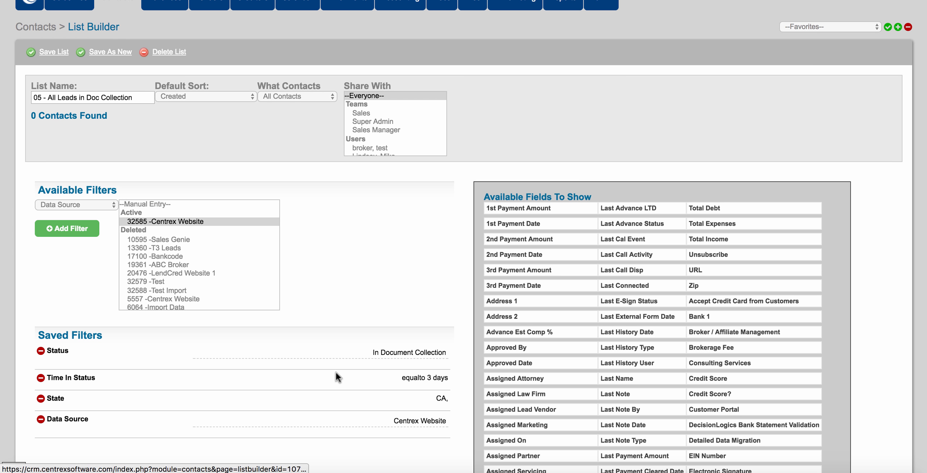
# Review the saved filters of the Doc Collection list and return to the contacts page without saving the list
pyautogui.scroll(-3, 337, 377)
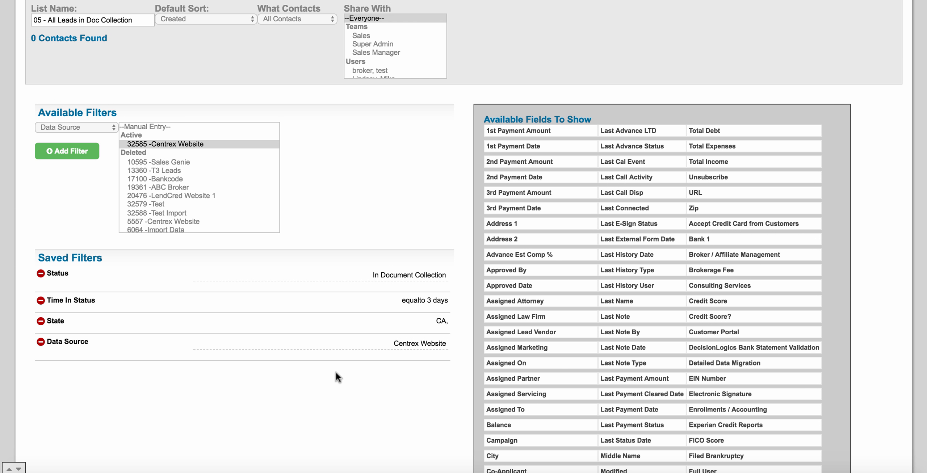
pyautogui.scroll(3, 336, 373)
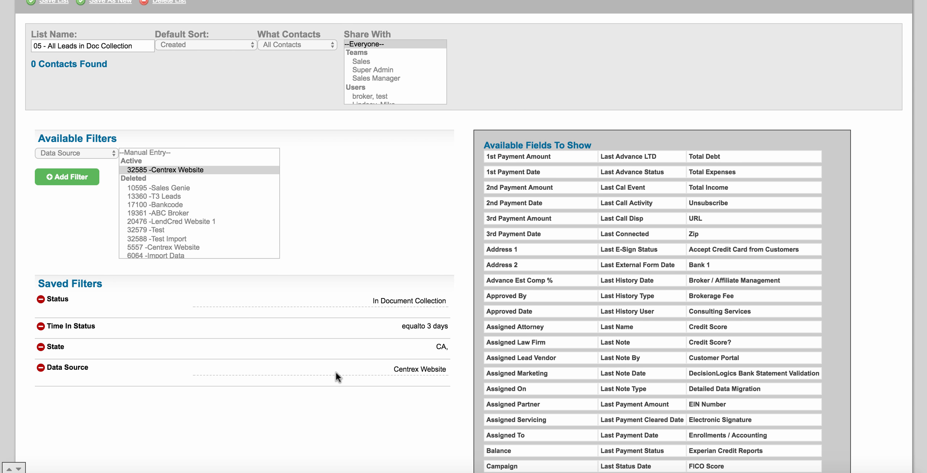
pyautogui.scroll(5, 336, 372)
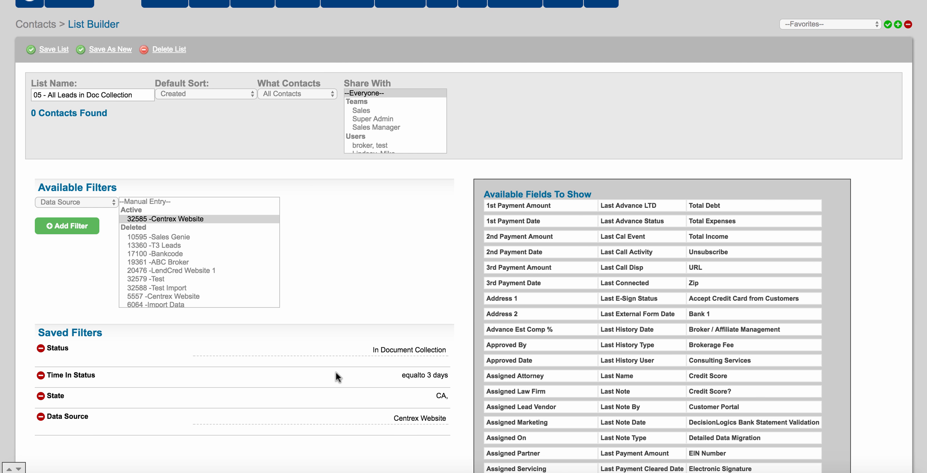
pyautogui.scroll(-3, 336, 373)
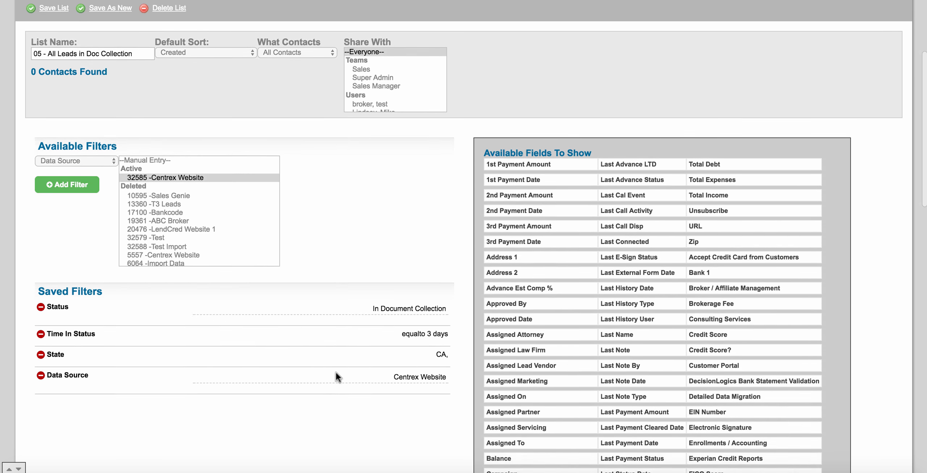
pyautogui.scroll(4, 336, 373)
pyautogui.scroll(4, 336, 373)
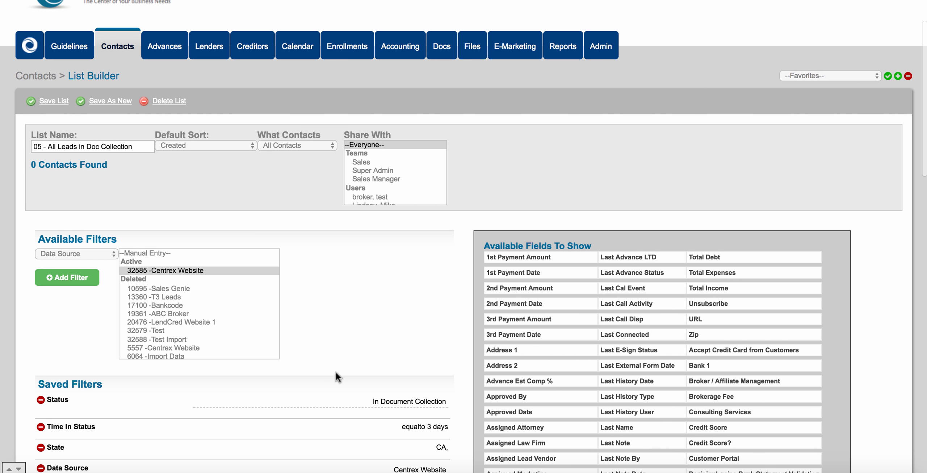
pyautogui.scroll(4, 337, 372)
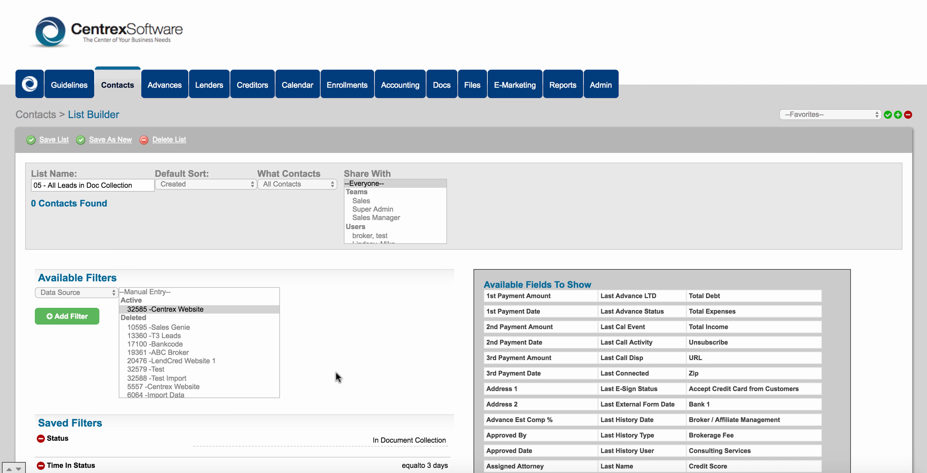
pyautogui.click(122, 89)
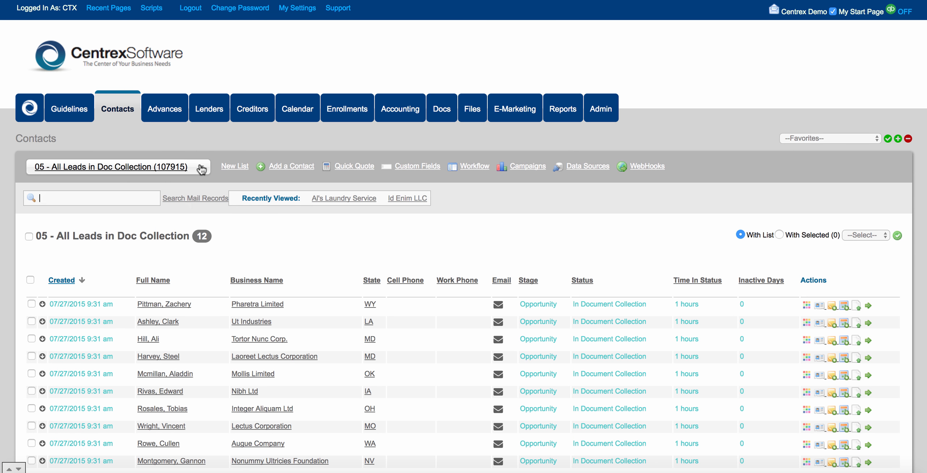
# Look through the available system and custom lists while keeping 05 - All Leads in Doc Collection selected
pyautogui.click(202, 166)
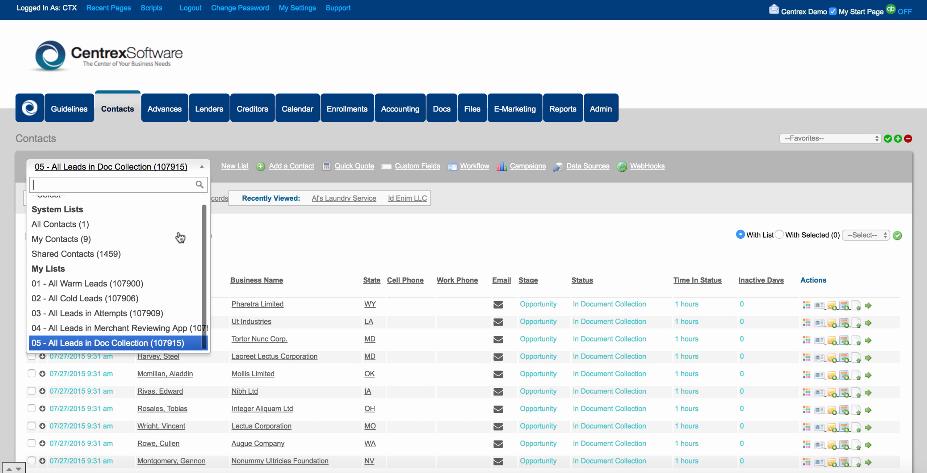
pyautogui.scroll(1, 169, 291)
pyautogui.scroll(-1, 171, 290)
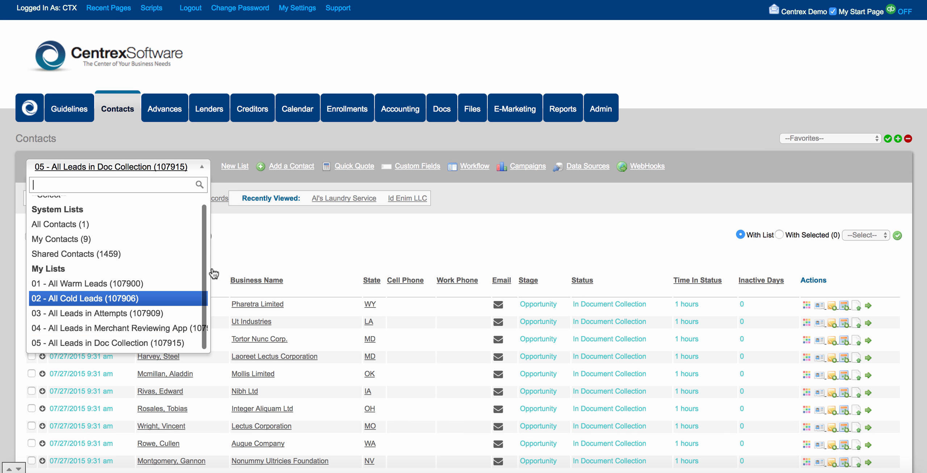
pyautogui.click(235, 253)
# View the email composer and the stage/status form for the Ut Industries lead, closing each without changes
pyautogui.scroll(-3, 323, 261)
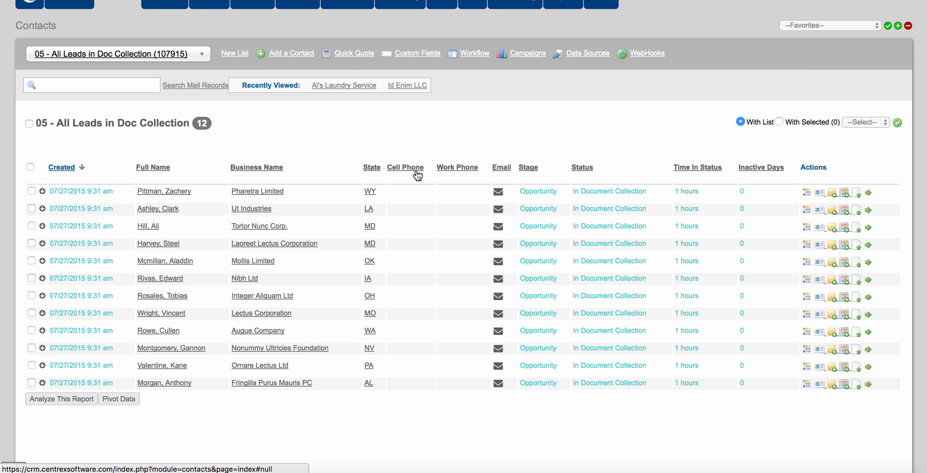
pyautogui.scroll(-3, 463, 254)
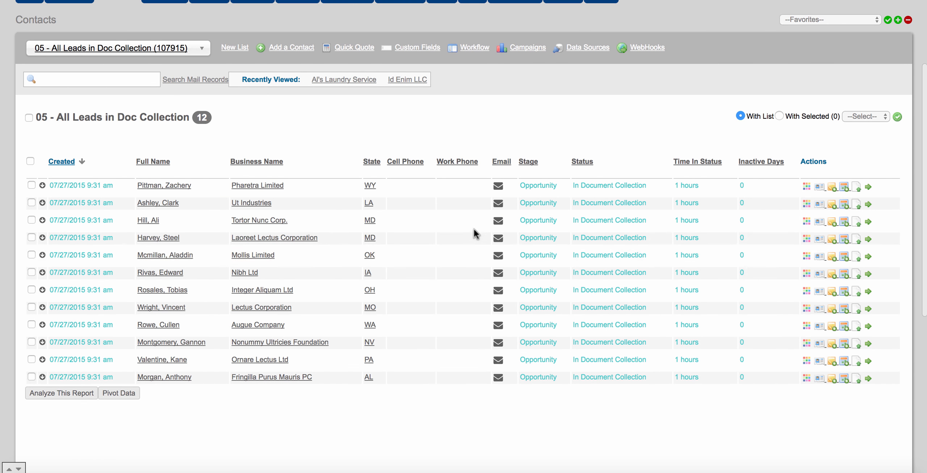
pyautogui.click(498, 204)
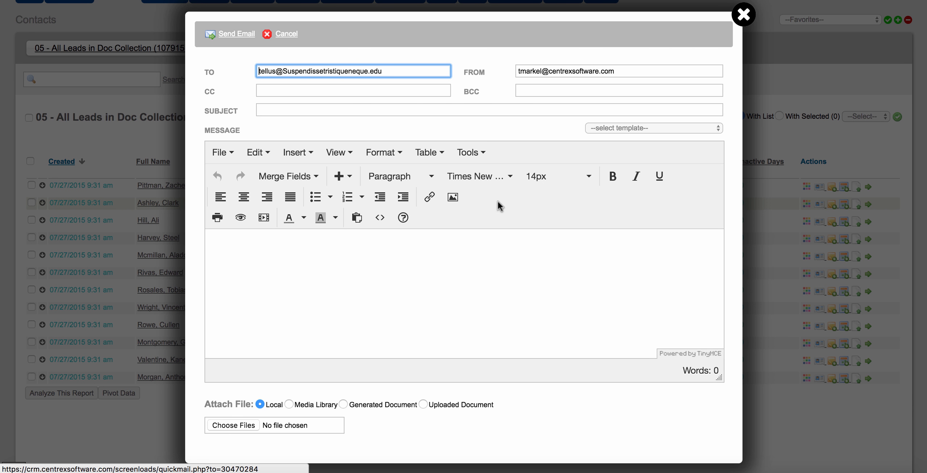
pyautogui.click(744, 15)
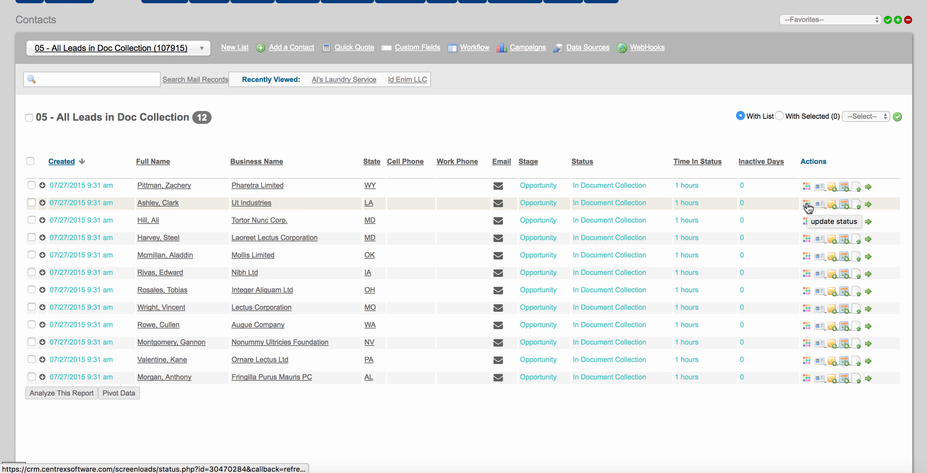
pyautogui.click(808, 205)
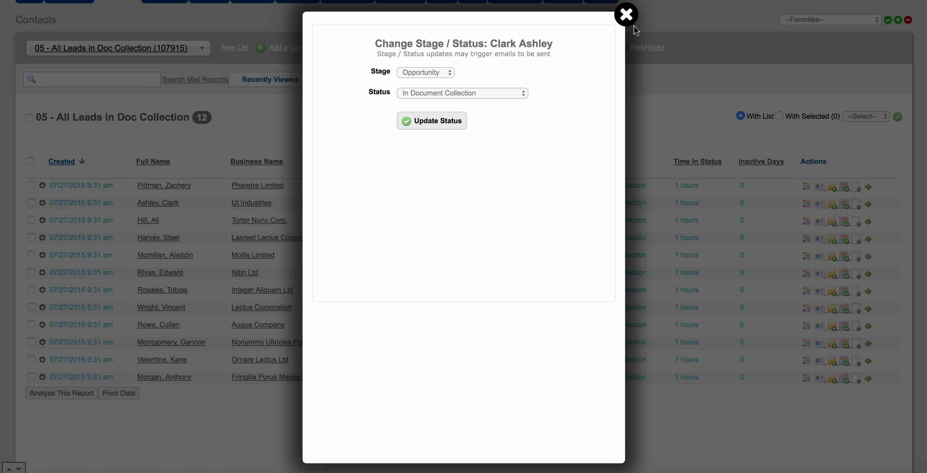
pyautogui.click(626, 15)
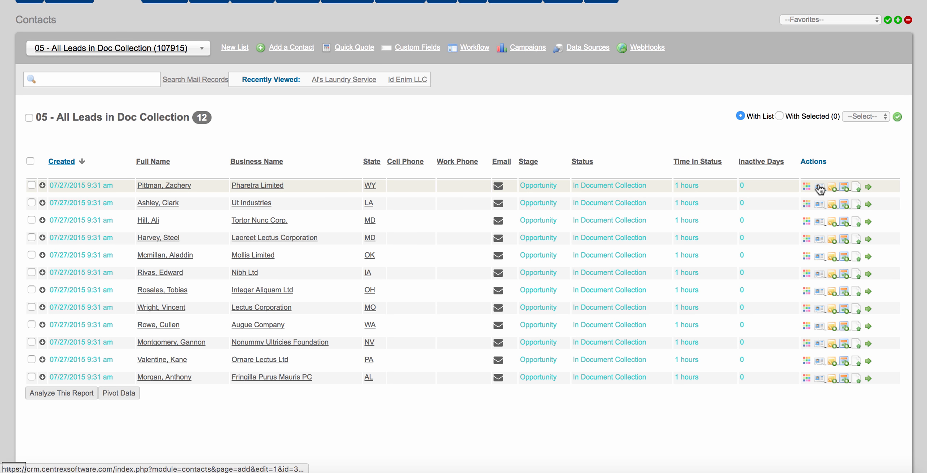
# View the edit page of the Pharetra Limited lead, return to the list, and view its note form without adding a note
pyautogui.click(821, 187)
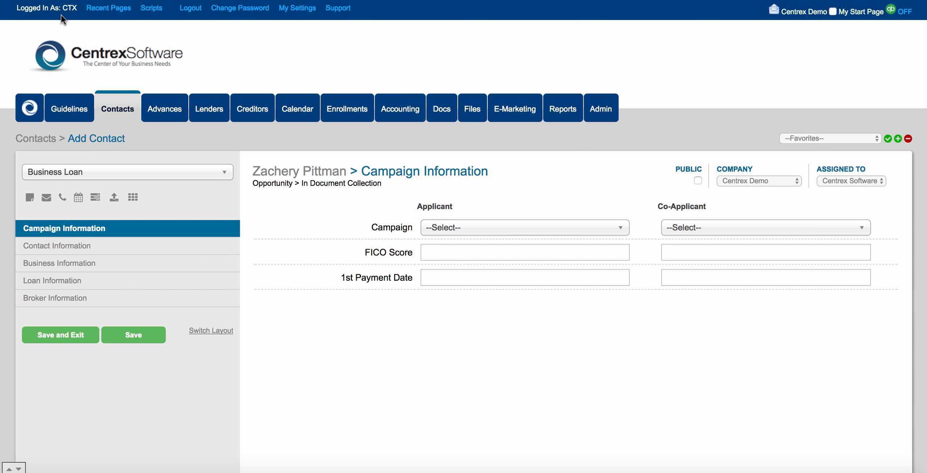
pyautogui.click(61, 335)
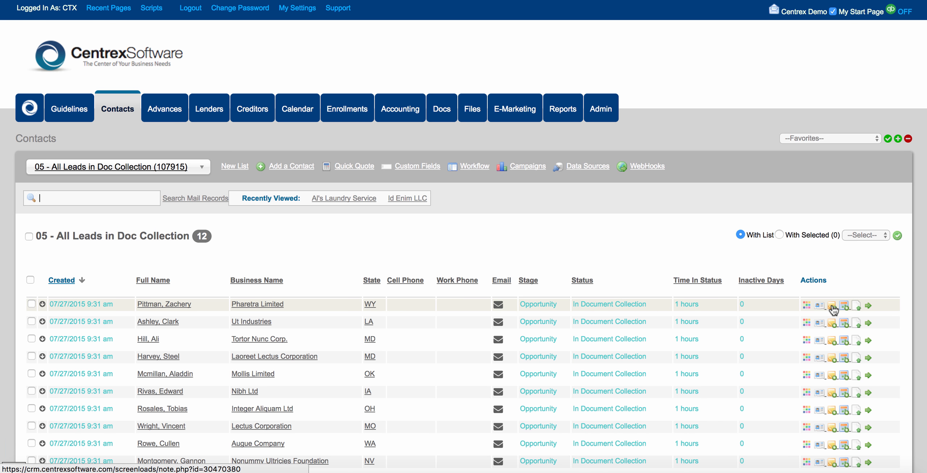
pyautogui.click(833, 306)
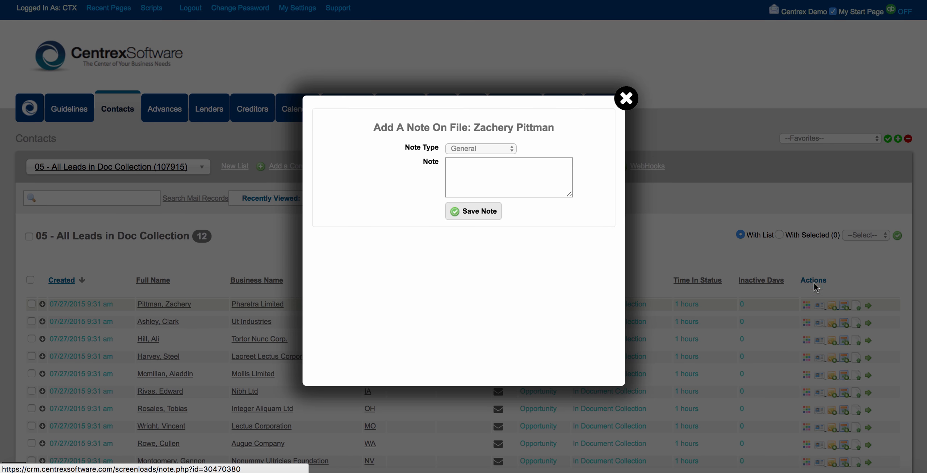
pyautogui.click(631, 102)
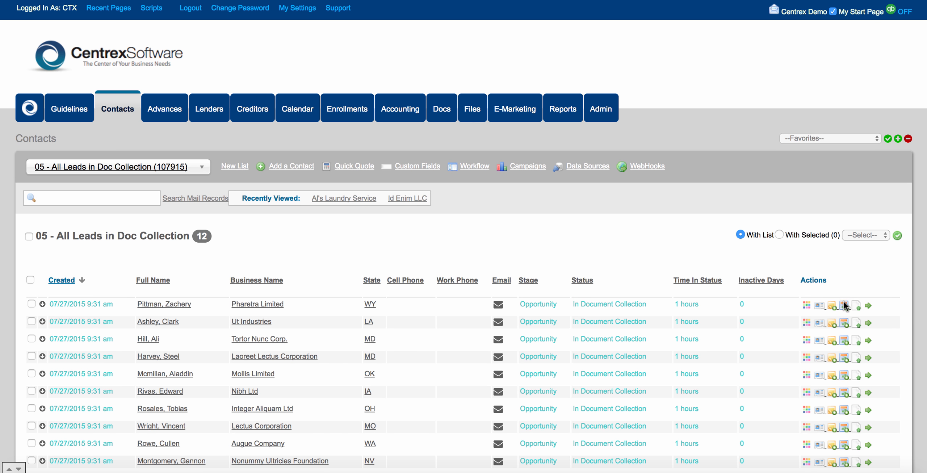
# View the event scheduling and file upload options for the Pharetra Limited lead, cancelling both
pyautogui.click(845, 305)
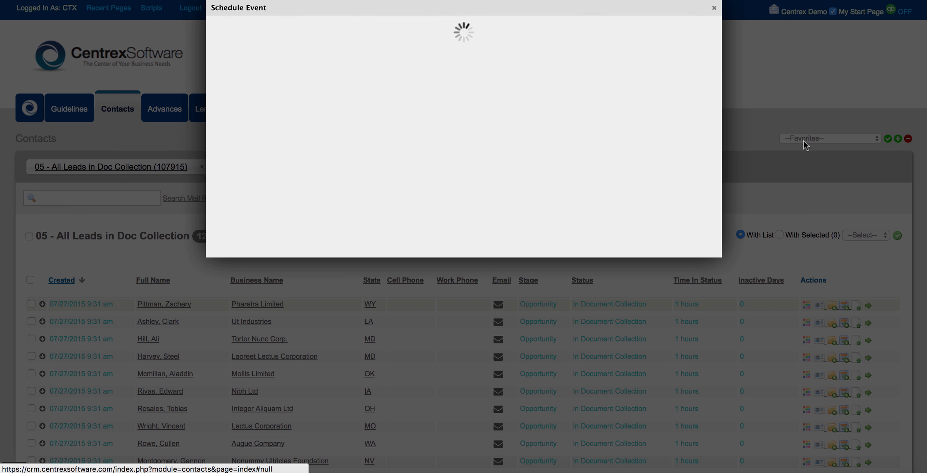
pyautogui.click(714, 8)
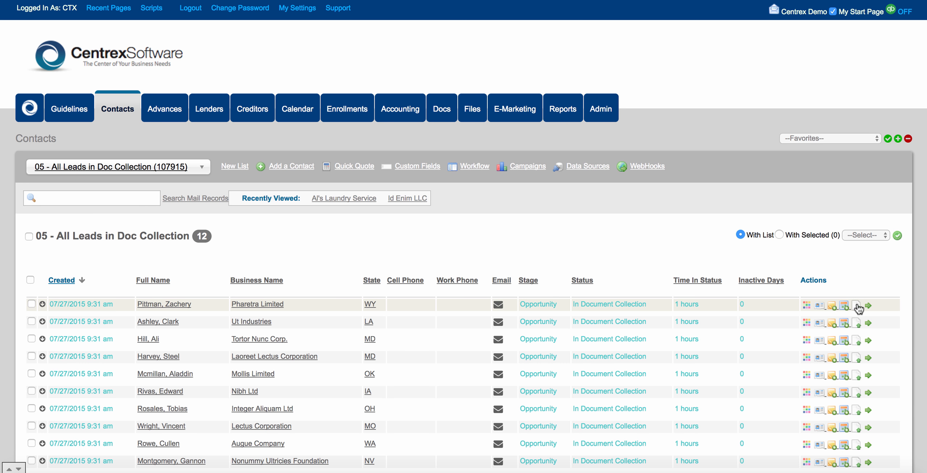
pyautogui.click(850, 302)
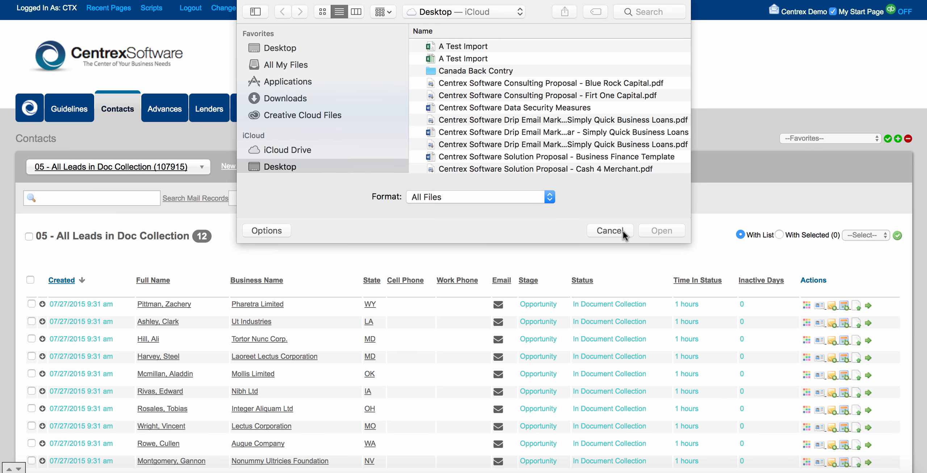
pyautogui.click(623, 231)
# View the Pharetra Limited client dashboard through its row action and again through the contact's name
pyautogui.scroll(-3, 859, 290)
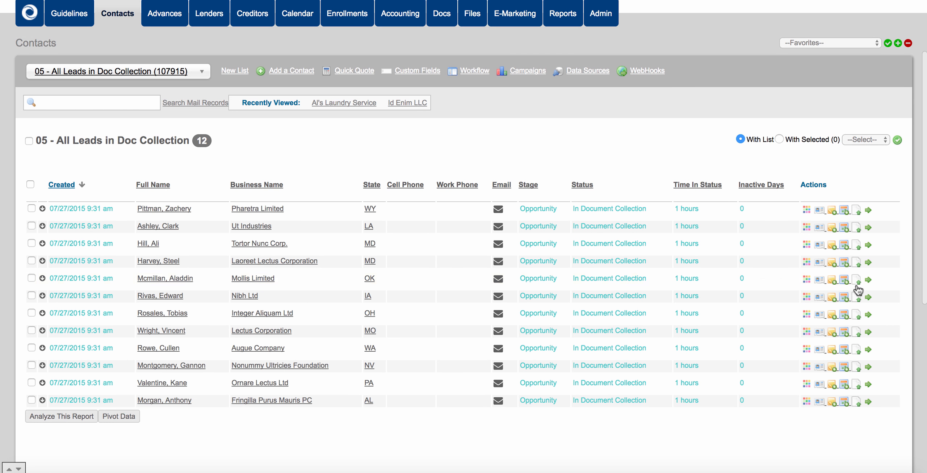
pyautogui.click(869, 210)
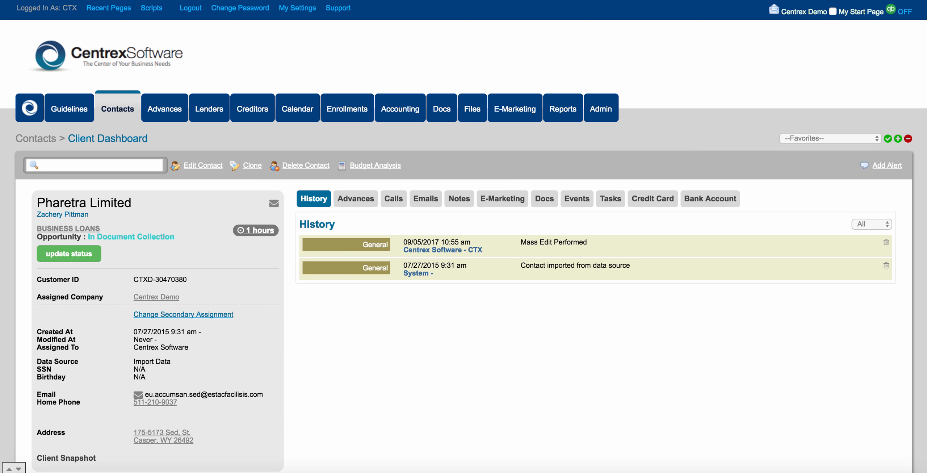
pyautogui.click(117, 108)
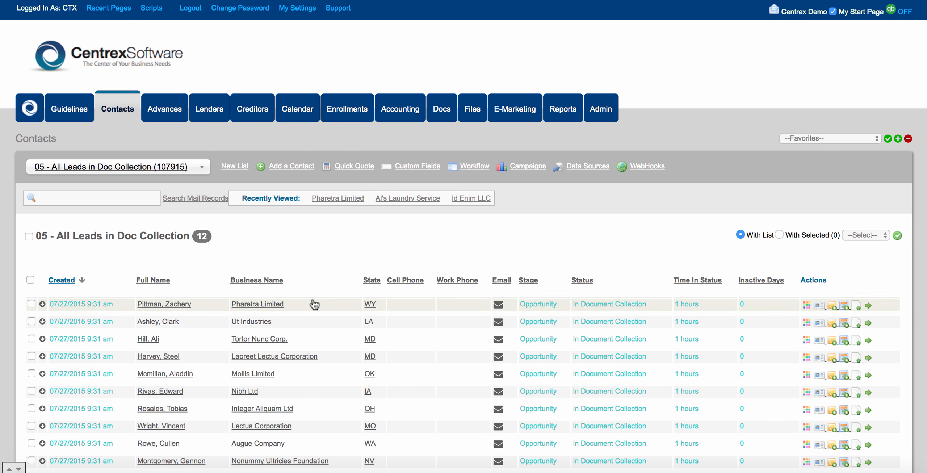
pyautogui.scroll(-2, 314, 306)
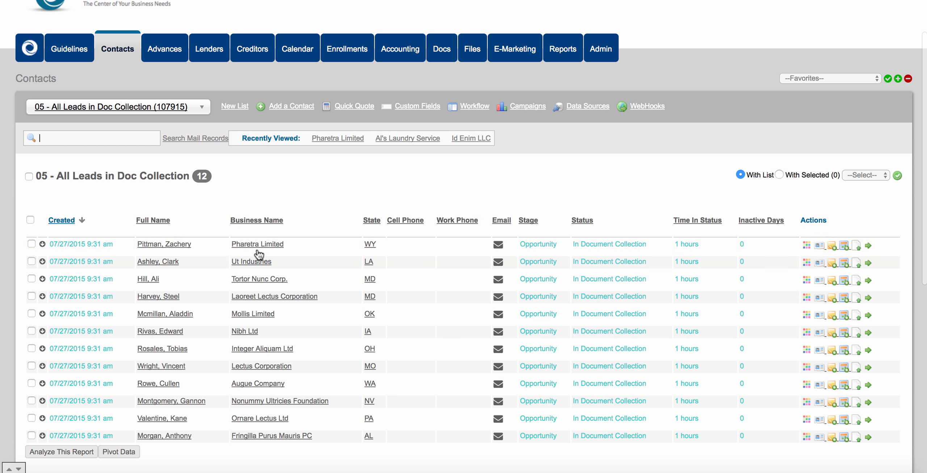
pyautogui.click(181, 245)
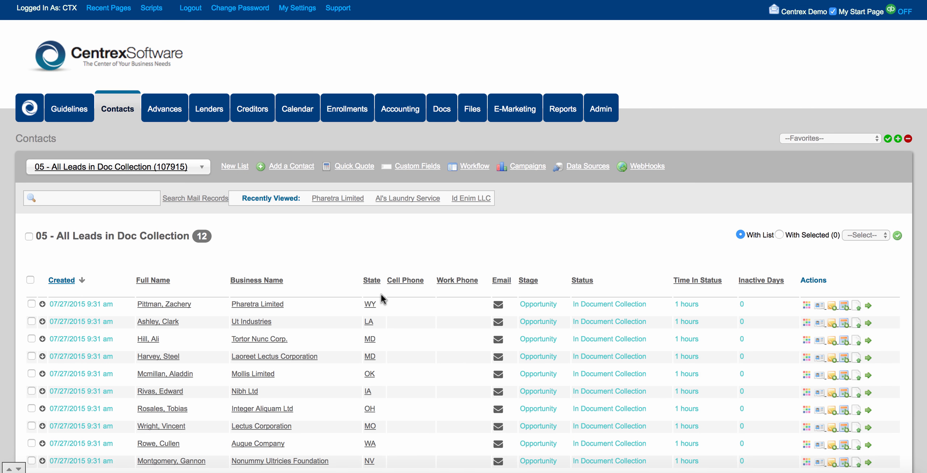
# Review the leads in the Doc Collection list and check the available lists without switching to another one
pyautogui.scroll(-5, 381, 298)
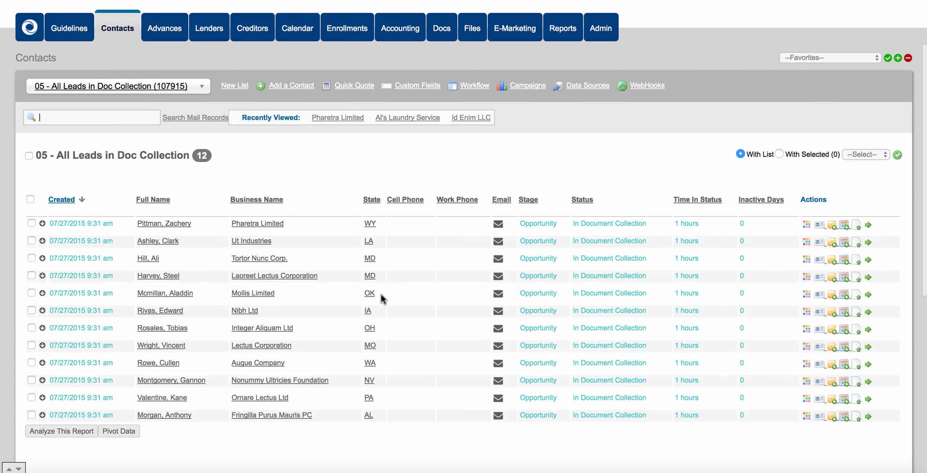
pyautogui.scroll(4, 381, 297)
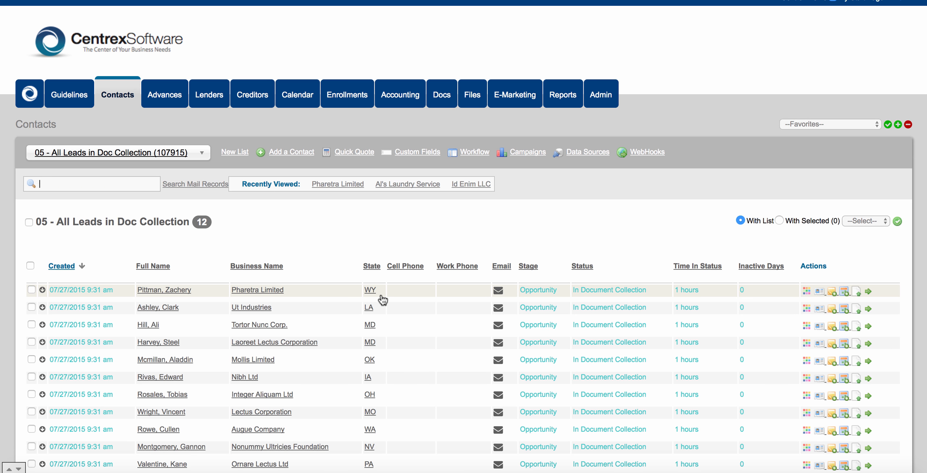
pyautogui.scroll(-2, 383, 299)
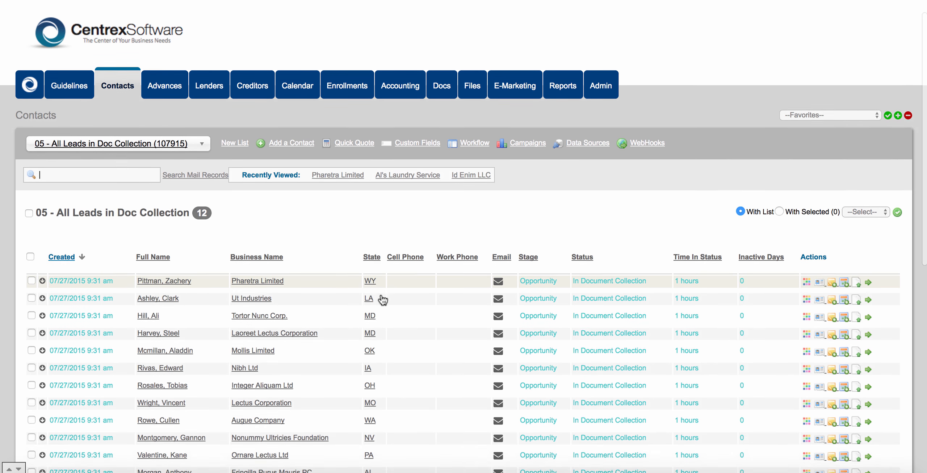
pyautogui.click(173, 121)
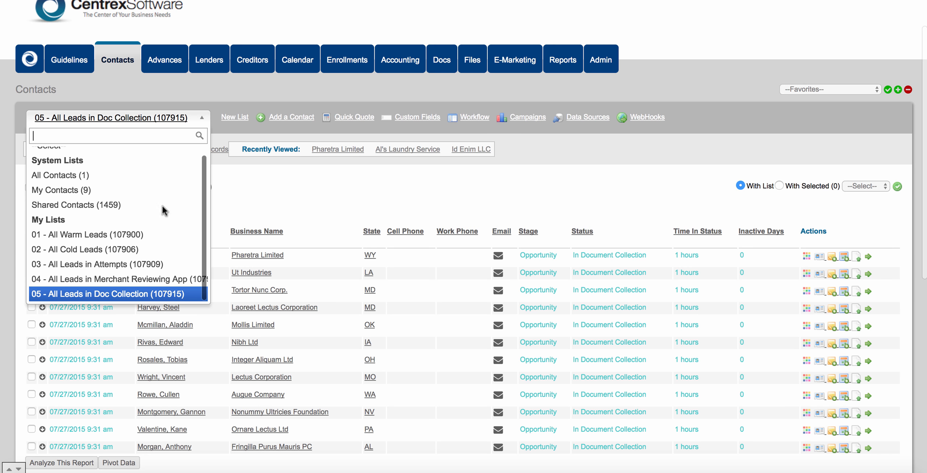
pyautogui.scroll(1, 163, 208)
pyautogui.click(255, 204)
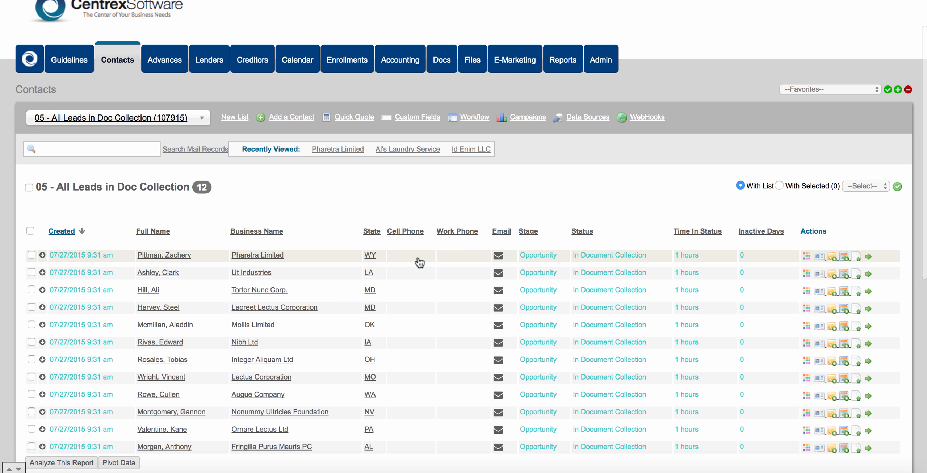
# Open the Mass Edit form for all leads in the Doc Collection list
pyautogui.scroll(-3, 417, 256)
pyautogui.scroll(2, 417, 256)
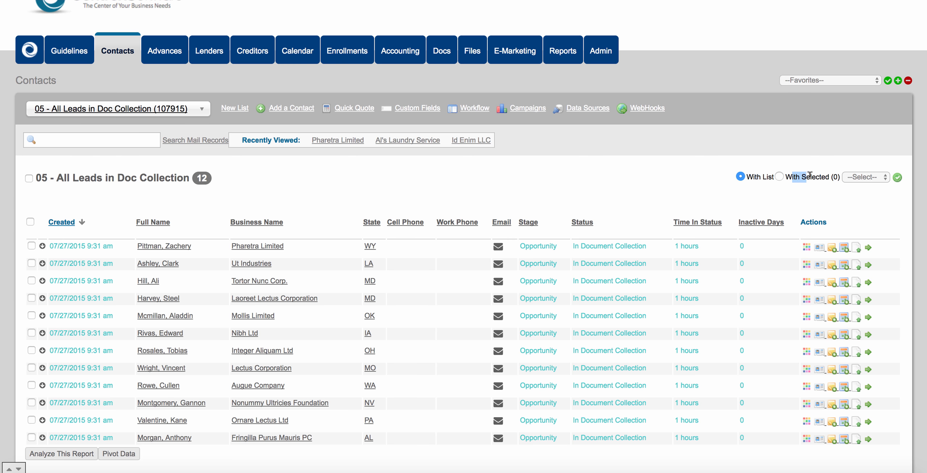
pyautogui.click(858, 177)
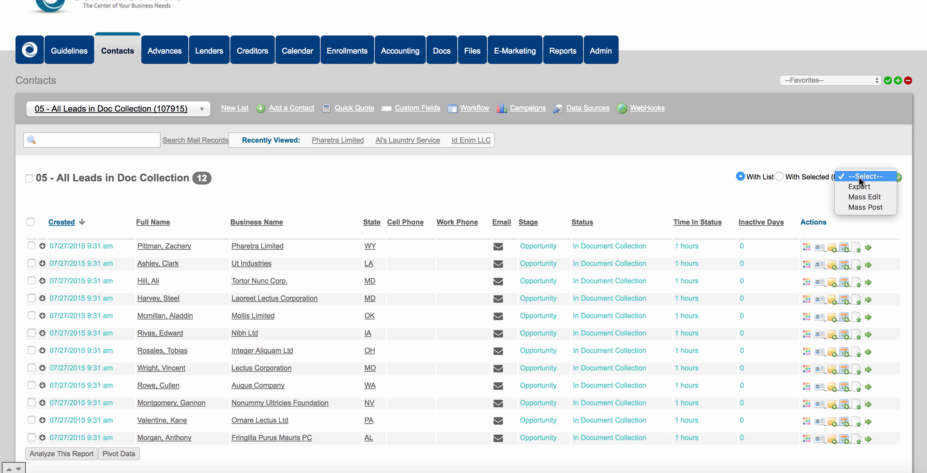
pyautogui.click(866, 197)
pyautogui.click(898, 178)
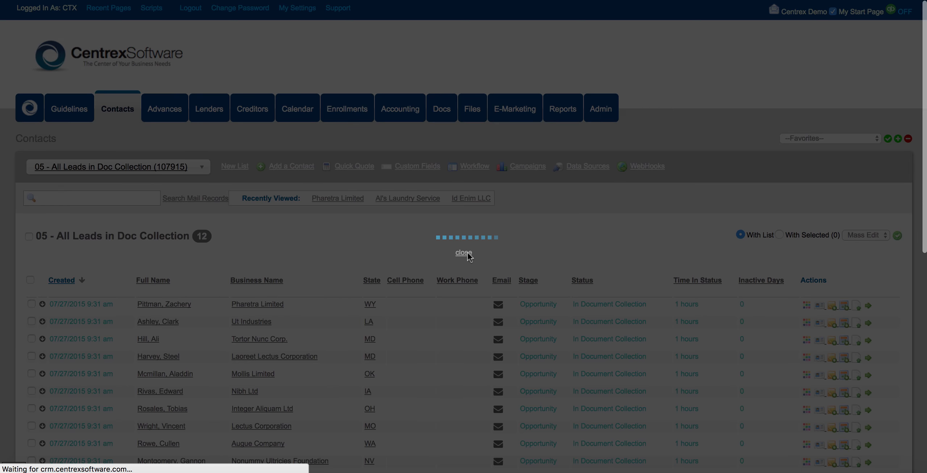
# Review the standard, assignment, status and custom fields available for mass editing, tick Status, and return to the contacts without performing the edit
pyautogui.scroll(-3, 320, 284)
pyautogui.scroll(-5, 319, 281)
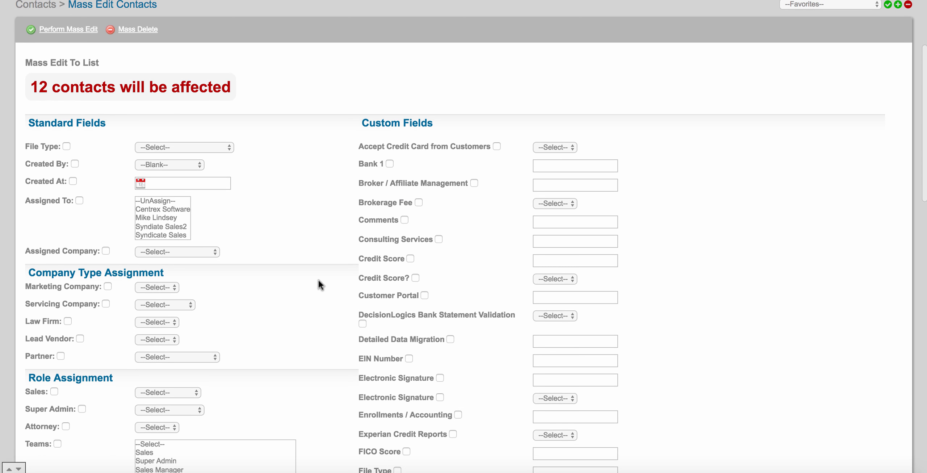
pyautogui.scroll(-2, 319, 280)
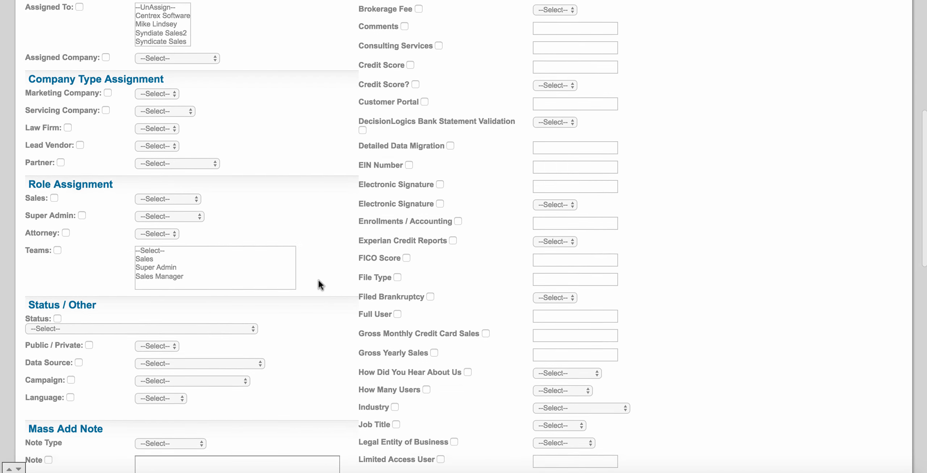
pyautogui.scroll(5, 319, 279)
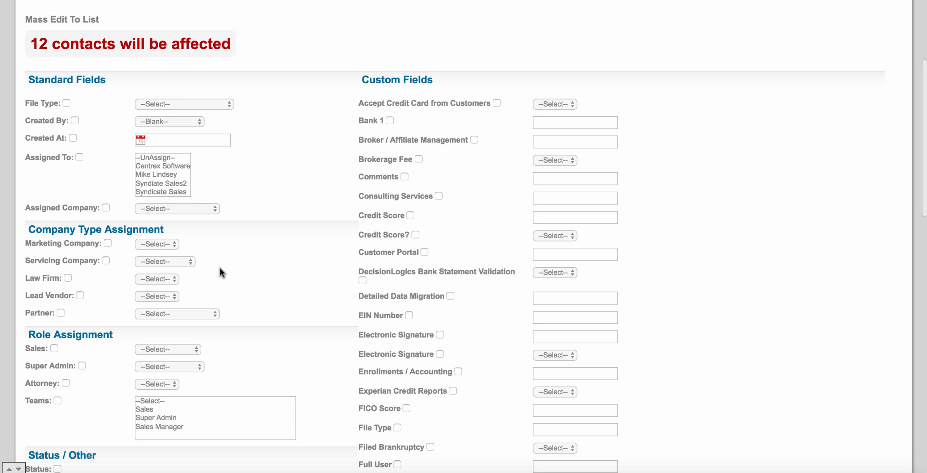
pyautogui.scroll(-4, 220, 268)
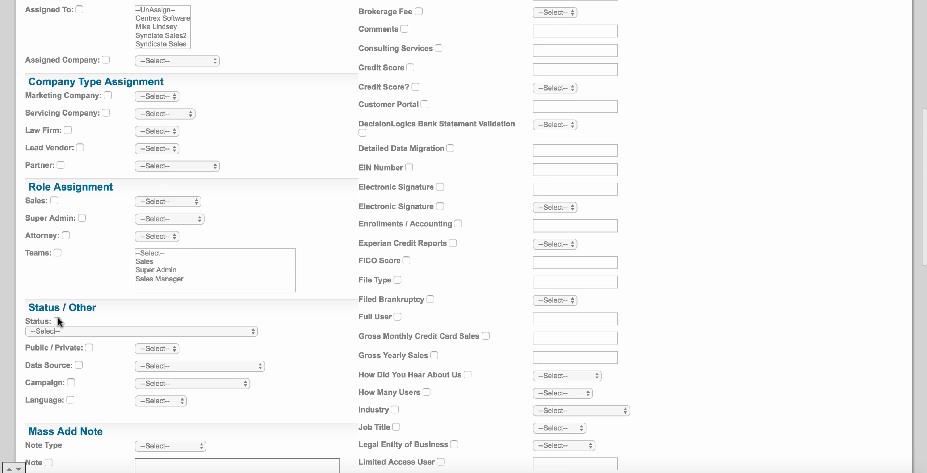
pyautogui.click(58, 321)
pyautogui.scroll(8, 314, 228)
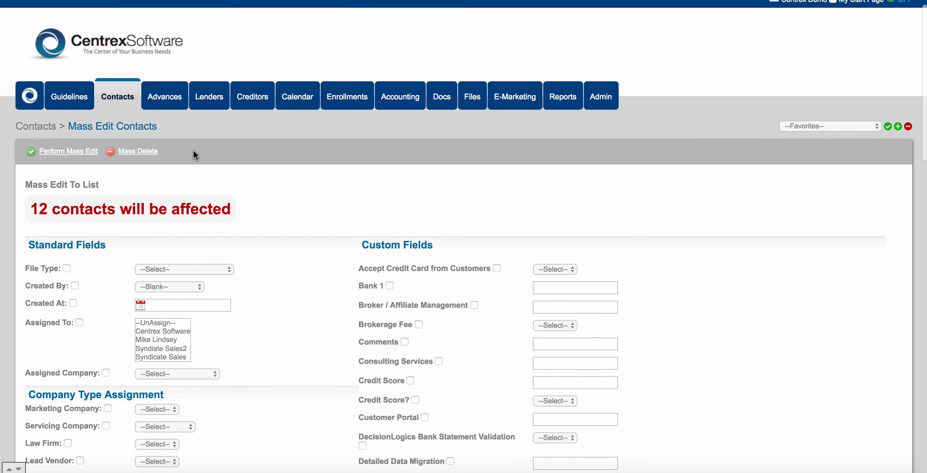
pyautogui.click(124, 111)
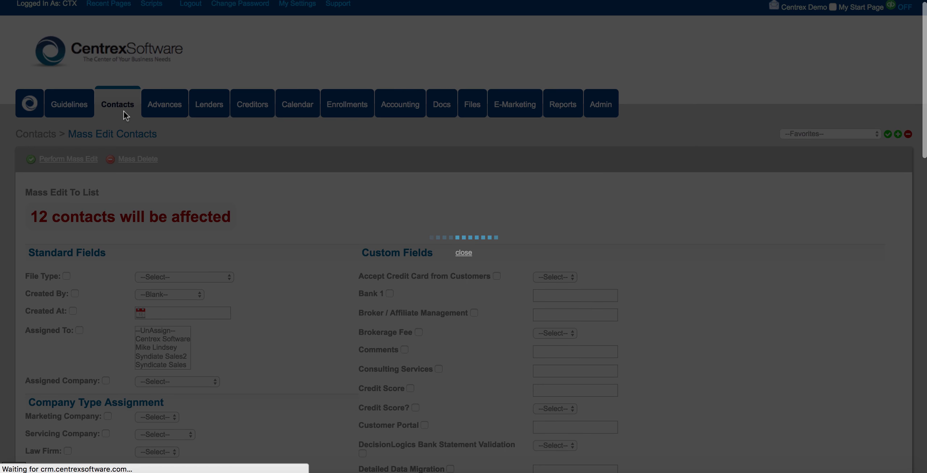